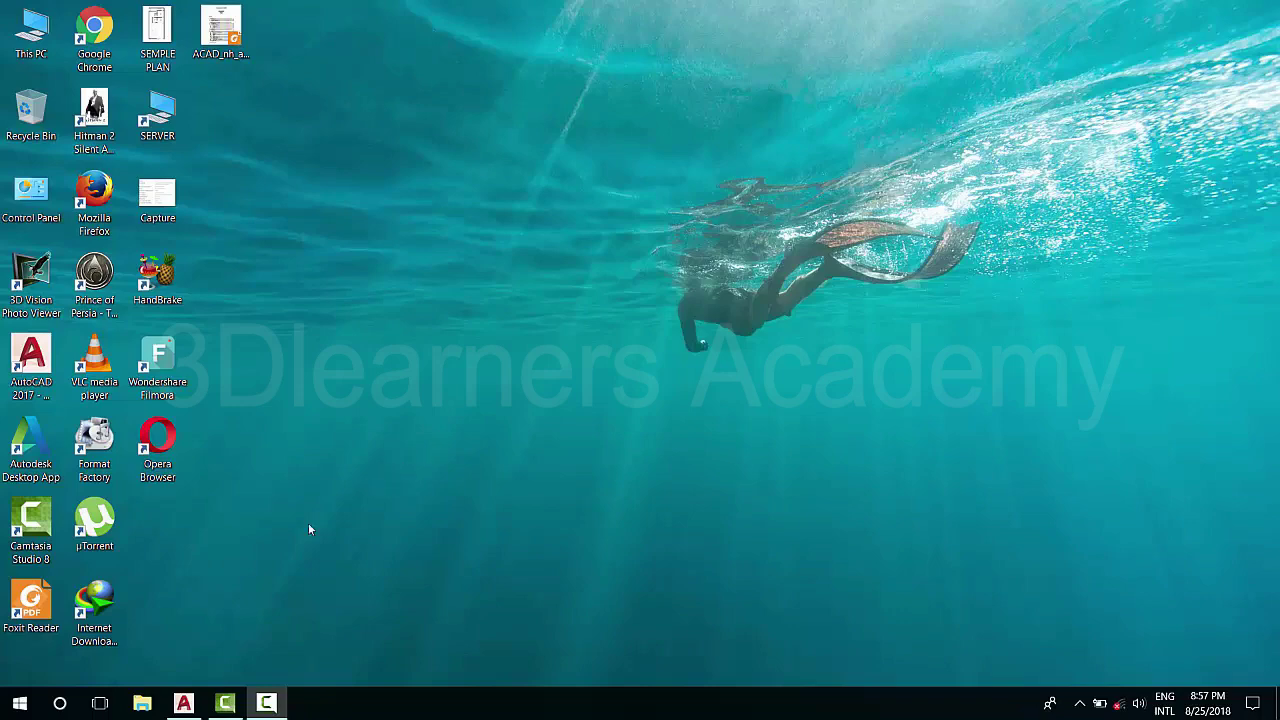
Restore the AutoCAD 2017 window with its blank Drawing1 from the taskbar.
click(185, 704)
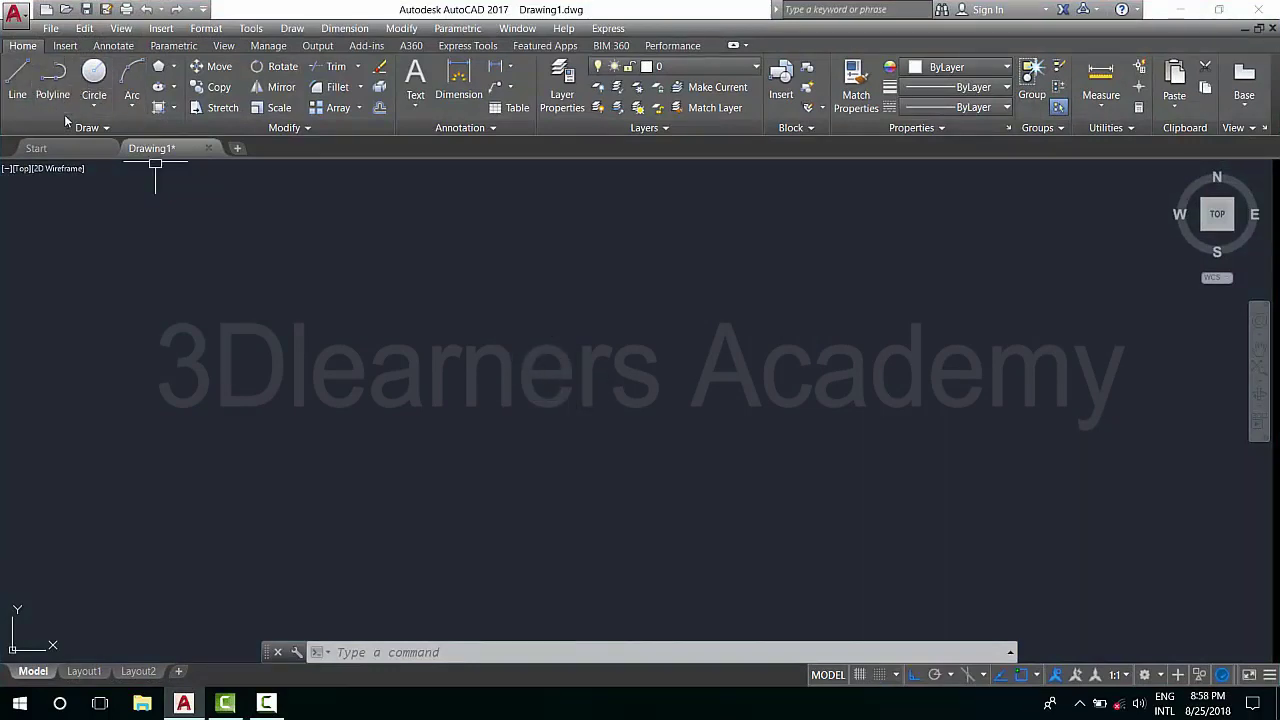
click(93, 106)
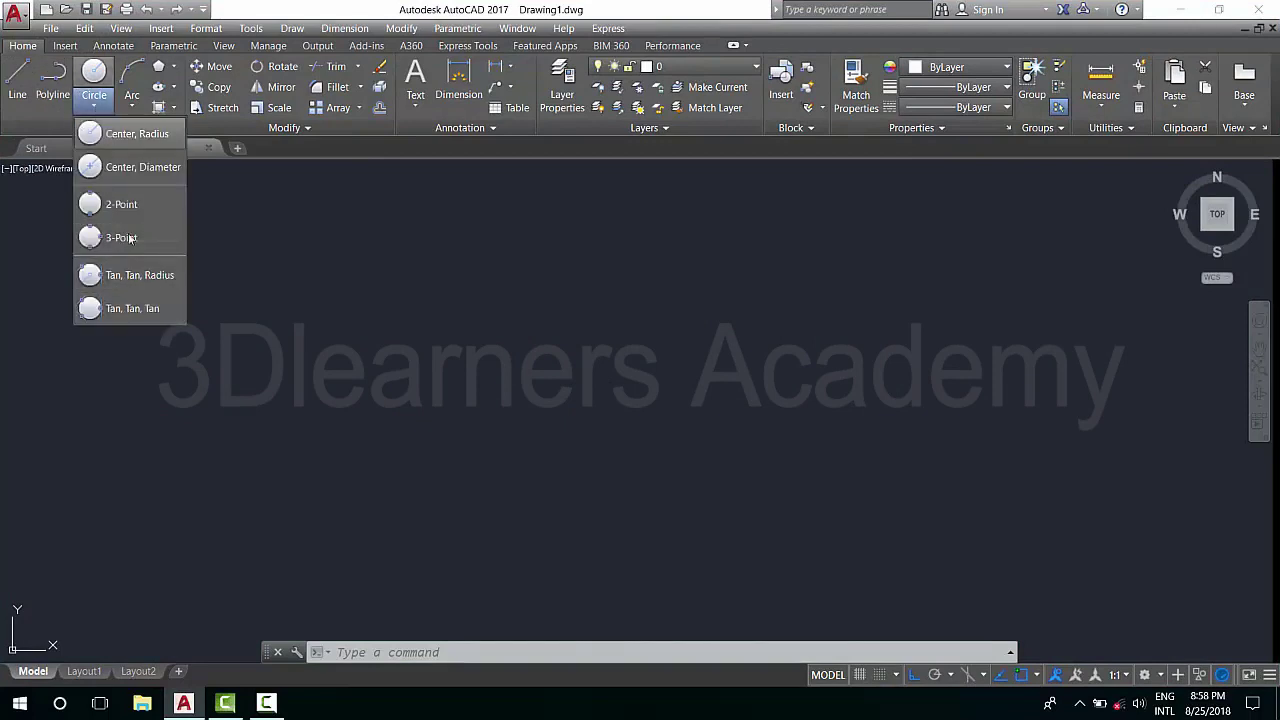
click(136, 92)
click(132, 104)
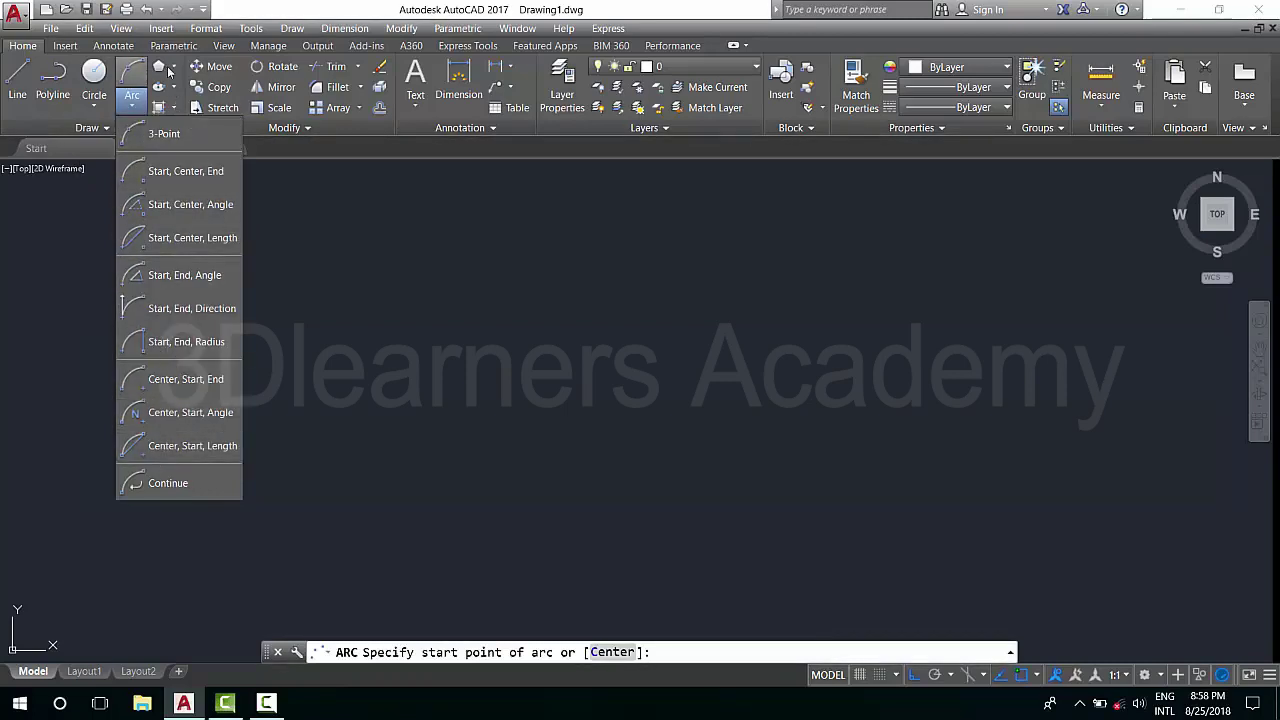
click(172, 68)
click(173, 68)
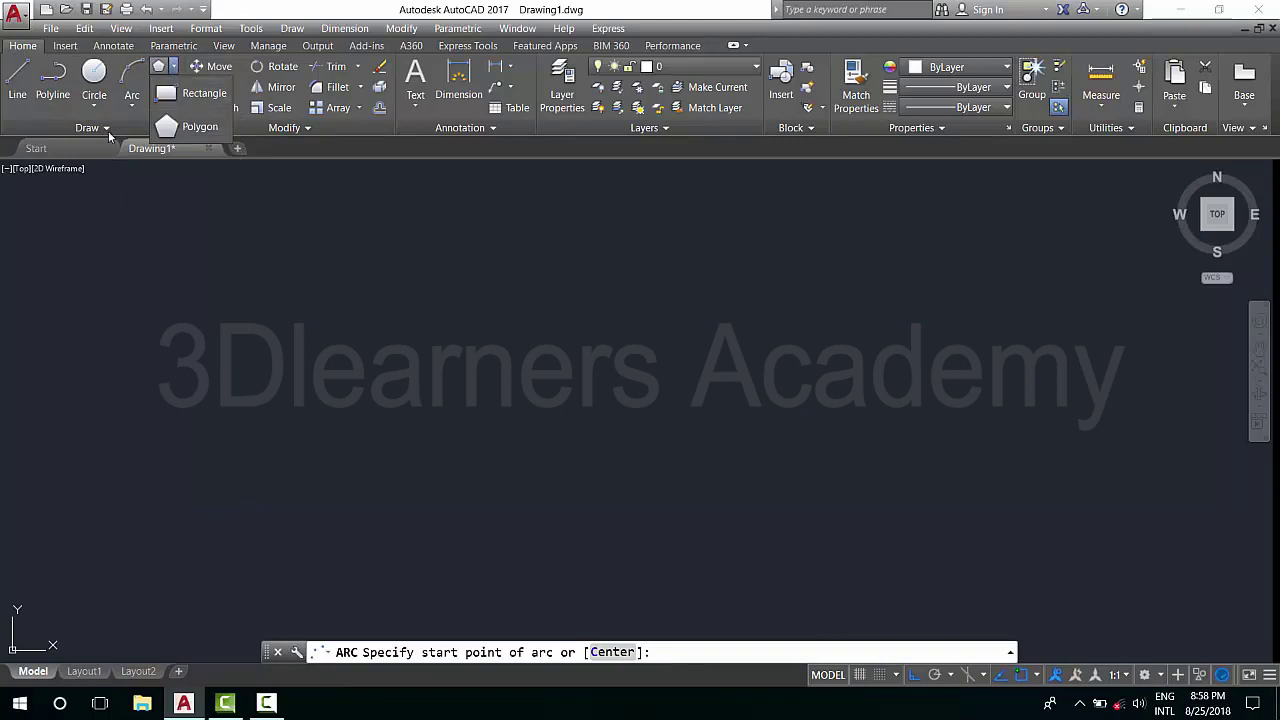
click(108, 128)
click(173, 88)
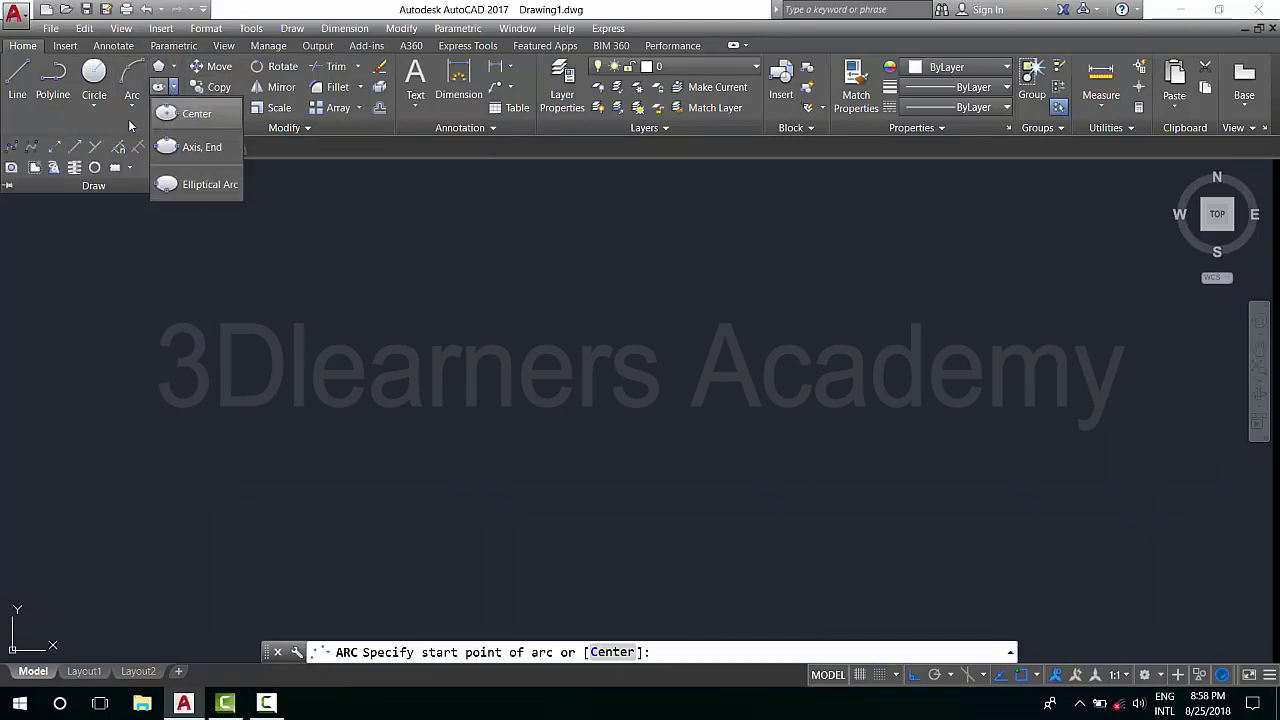
click(130, 125)
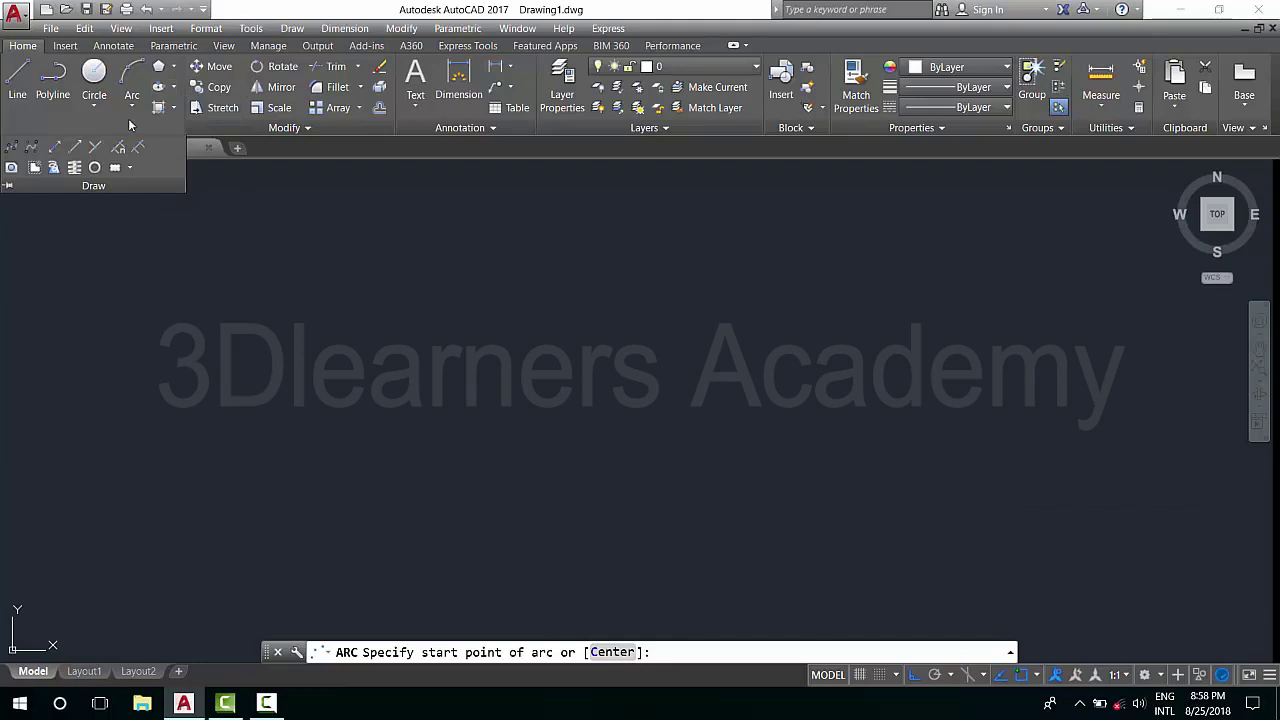
click(175, 68)
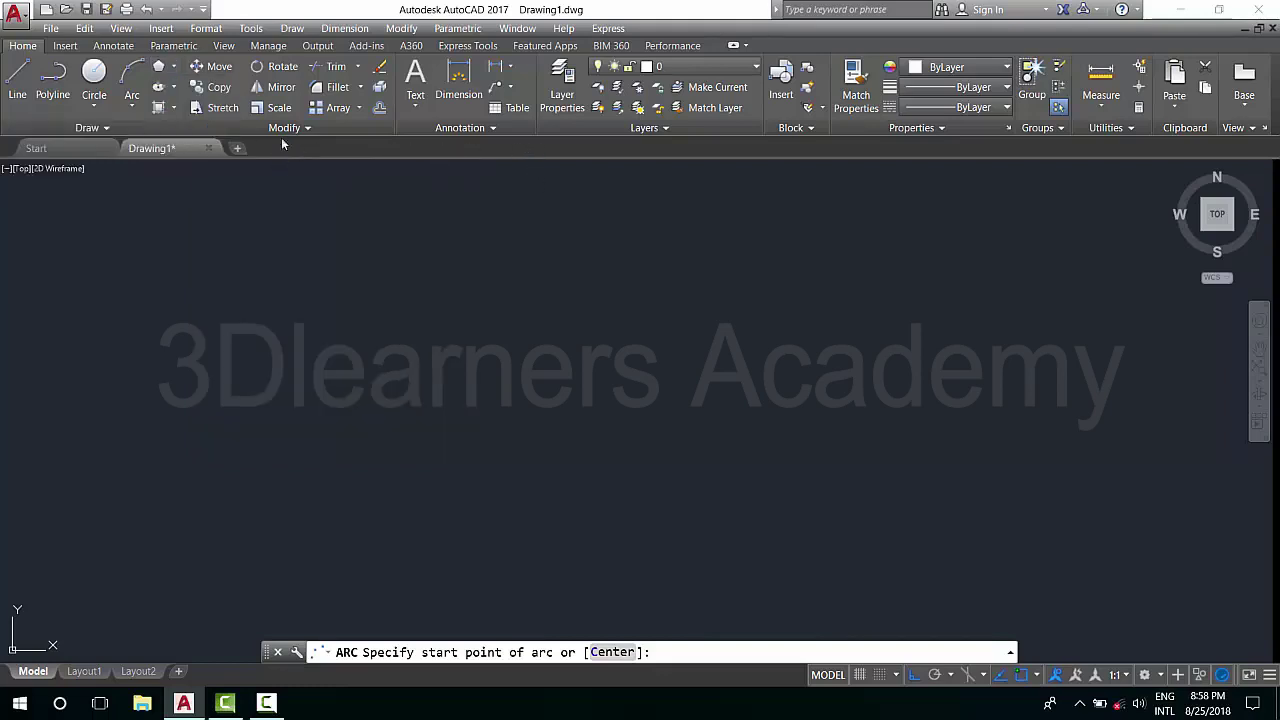
Start a 3-sided POLYGON from the Rectangle/Polygon dropdown, restarting it once after cancelling.
click(174, 67)
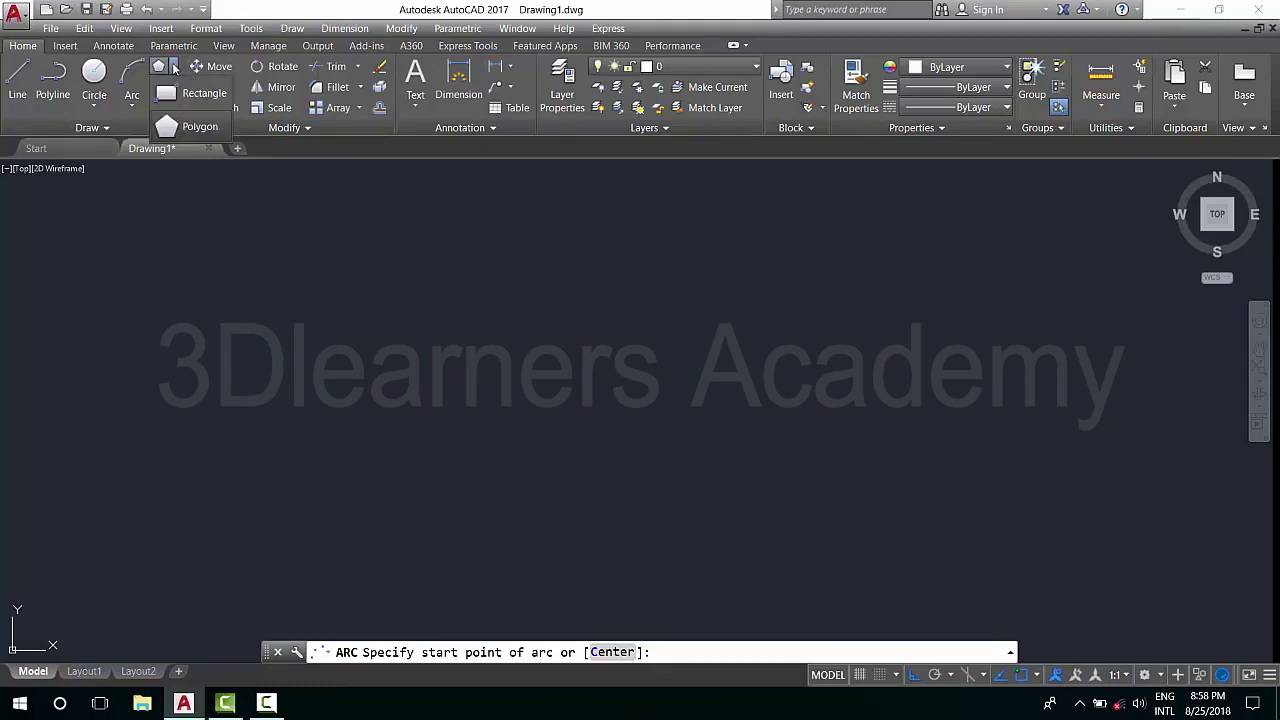
click(200, 125)
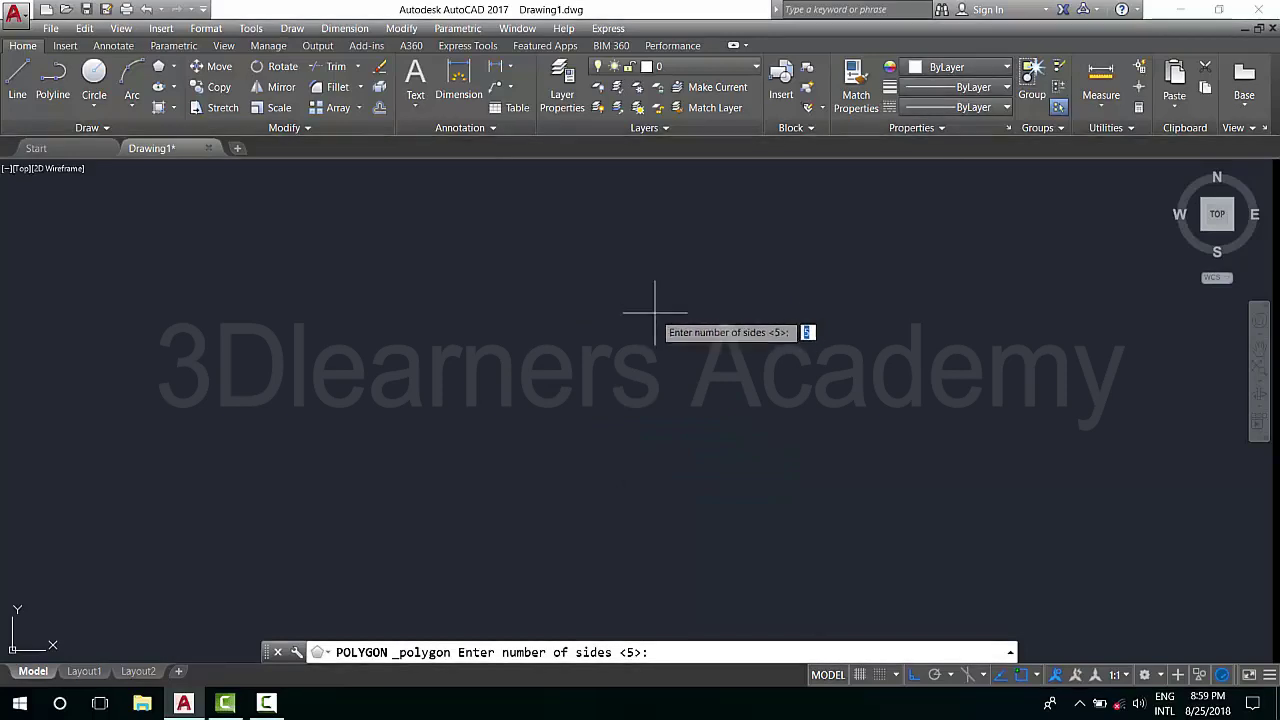
key(Escape)
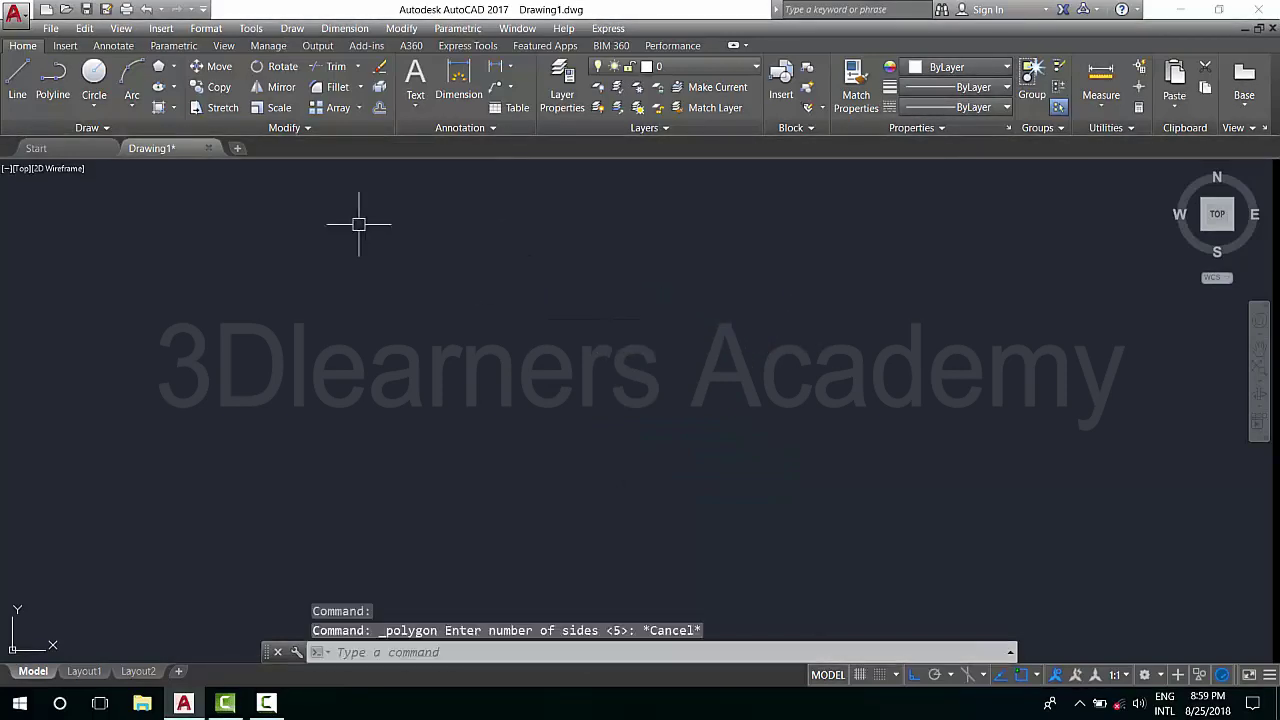
click(173, 67)
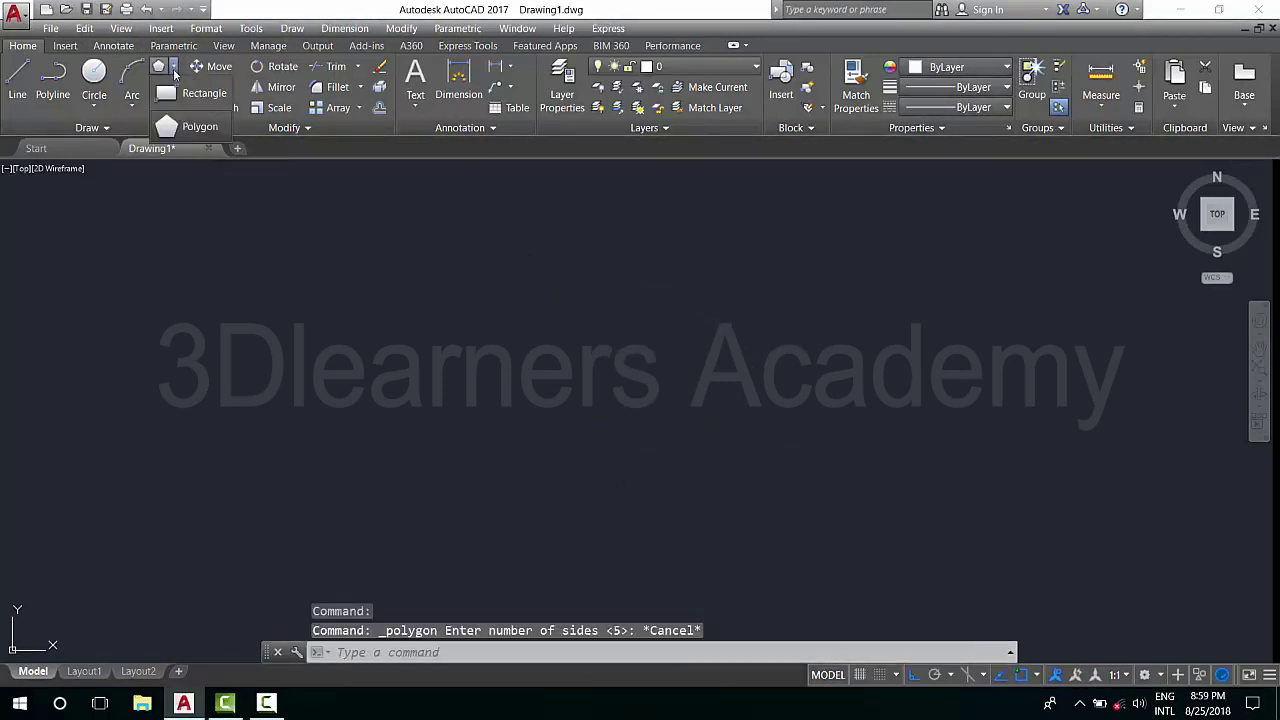
click(200, 127)
text(3)
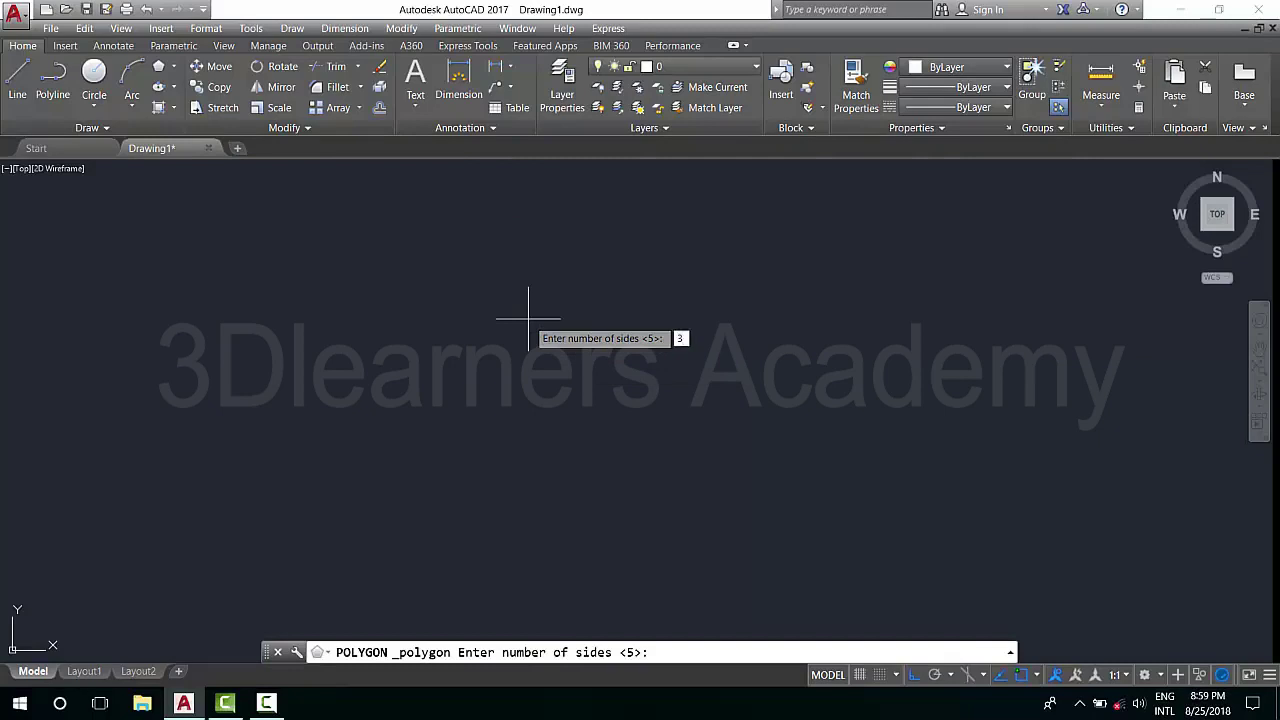
Draw a 3-sided polygon inscribed in a circle, centred near the middle of the drawing.
key(Return)
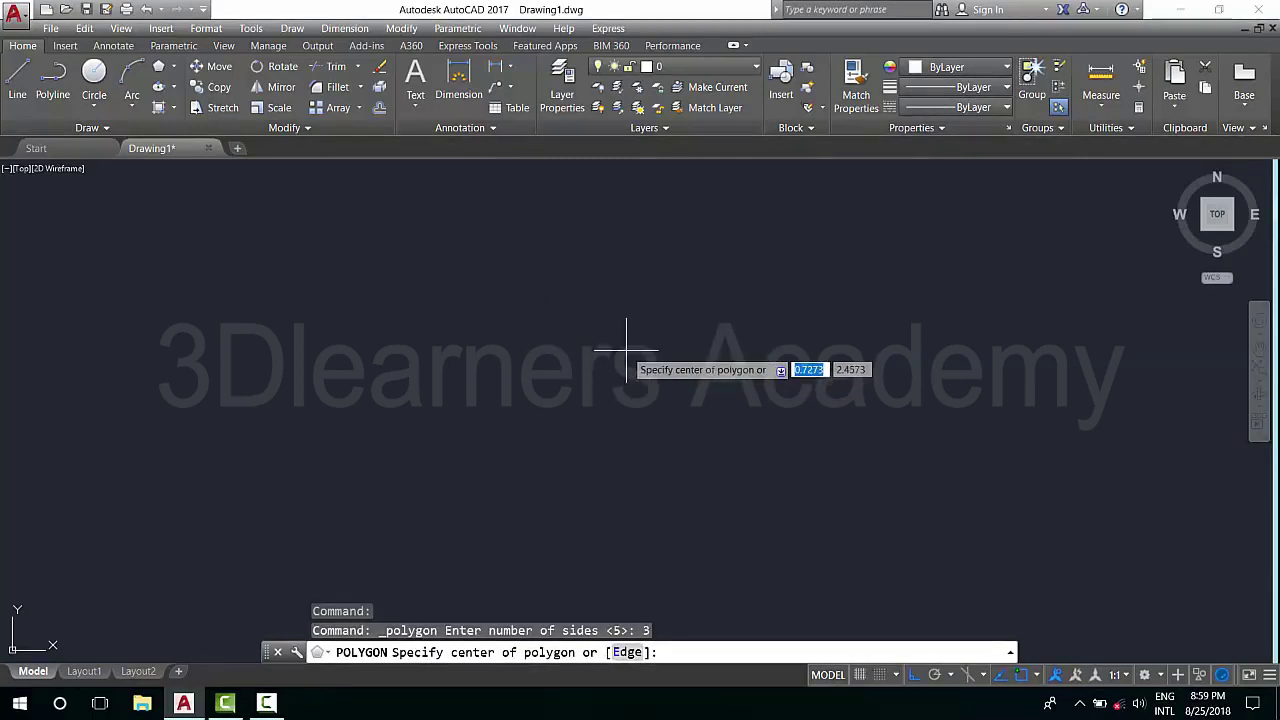
click(584, 378)
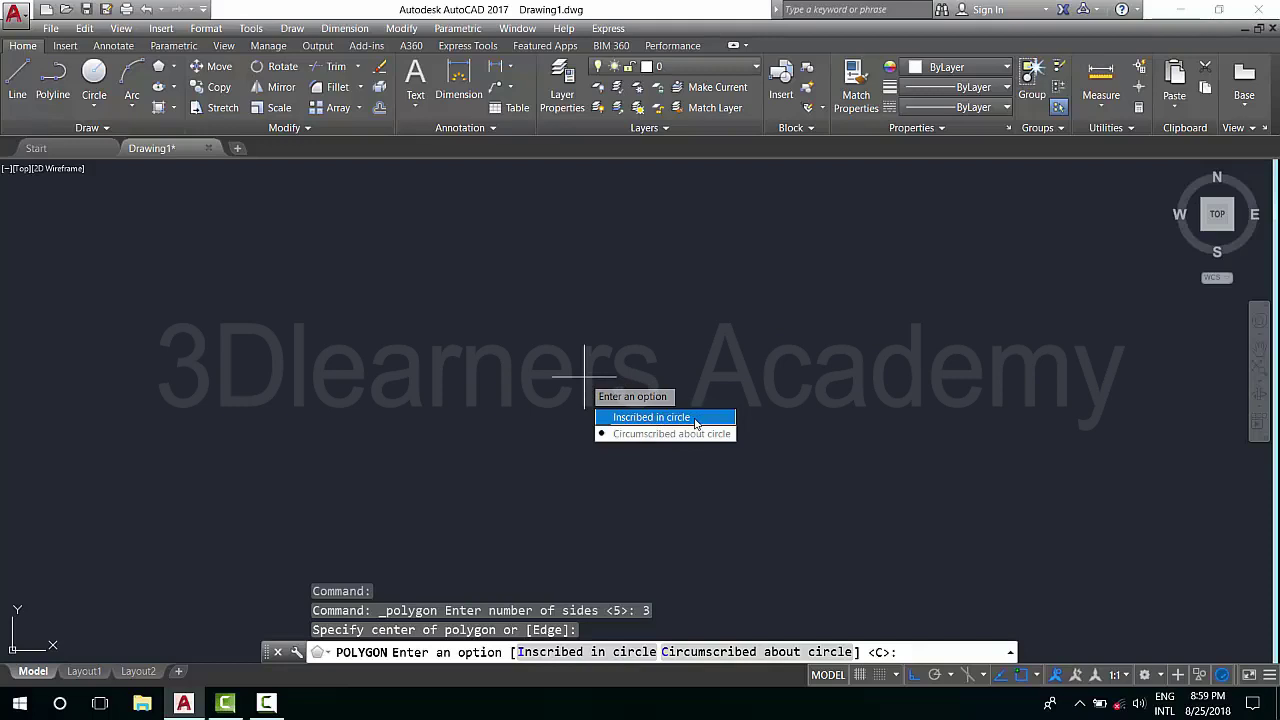
click(643, 422)
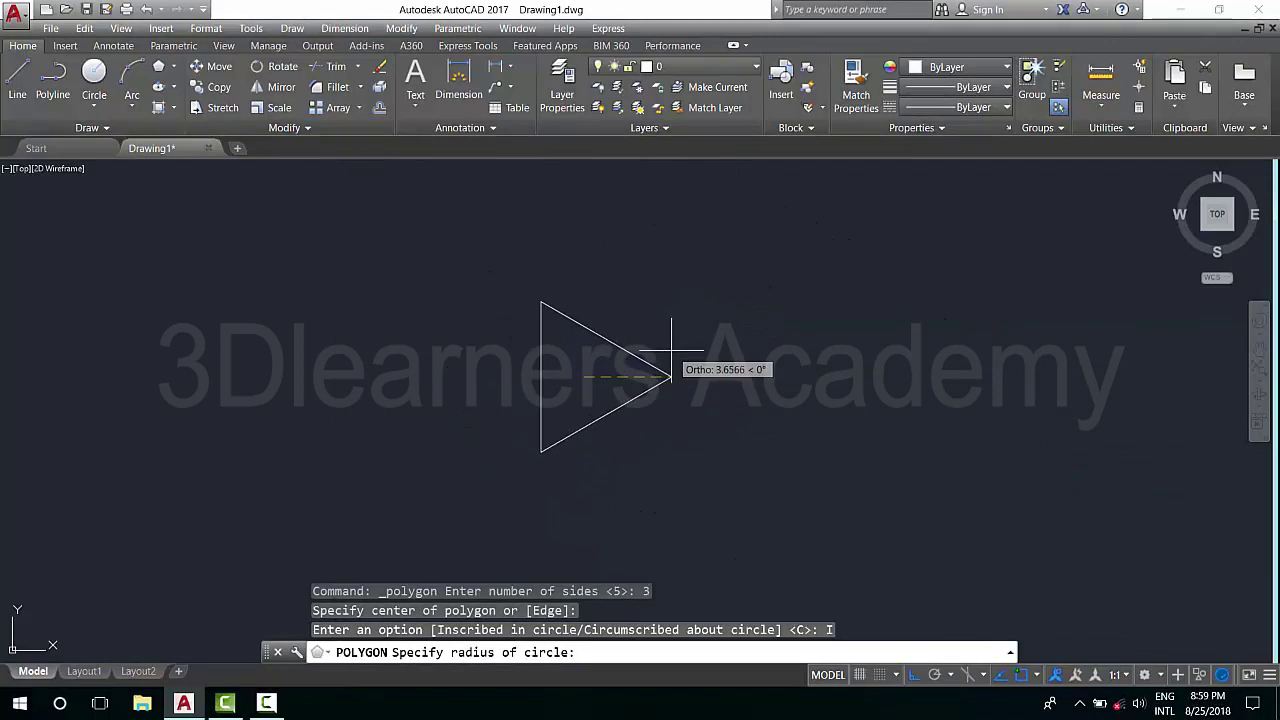
click(716, 366)
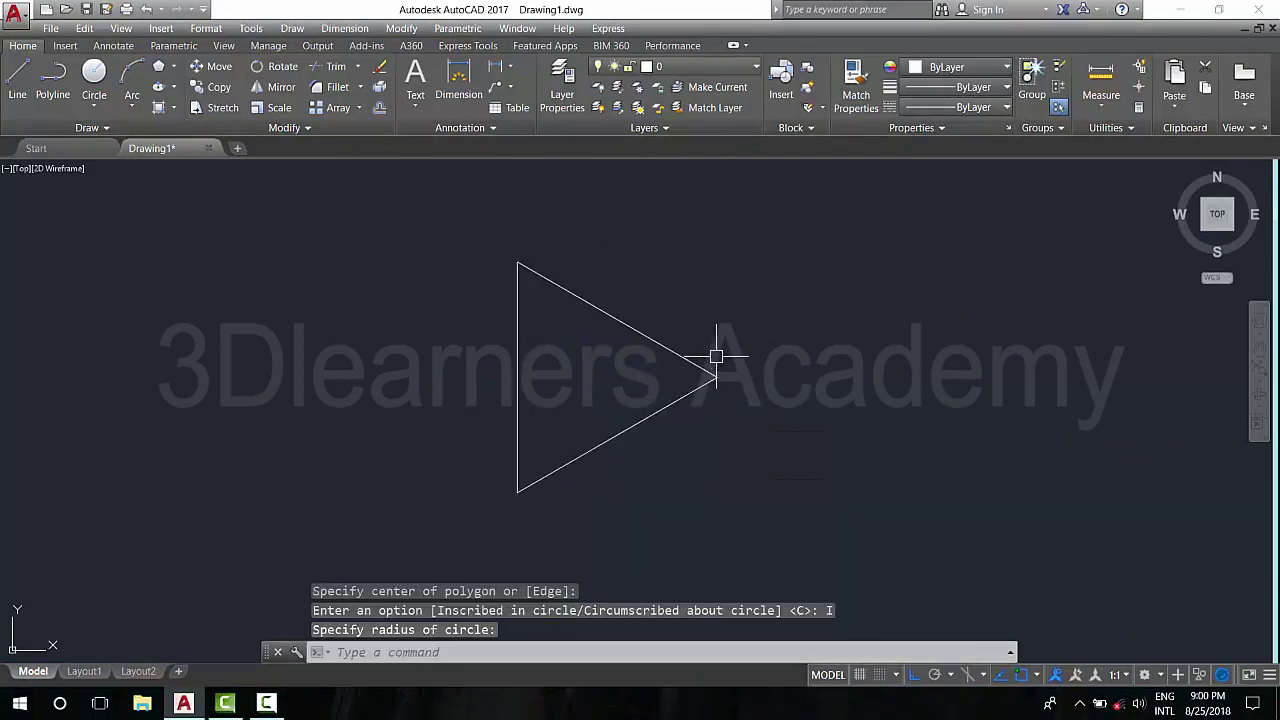
Draw a larger 3-sided polygon circumscribed about a circle, its left edge meeting the first tip.
key(Return)
key(Return)
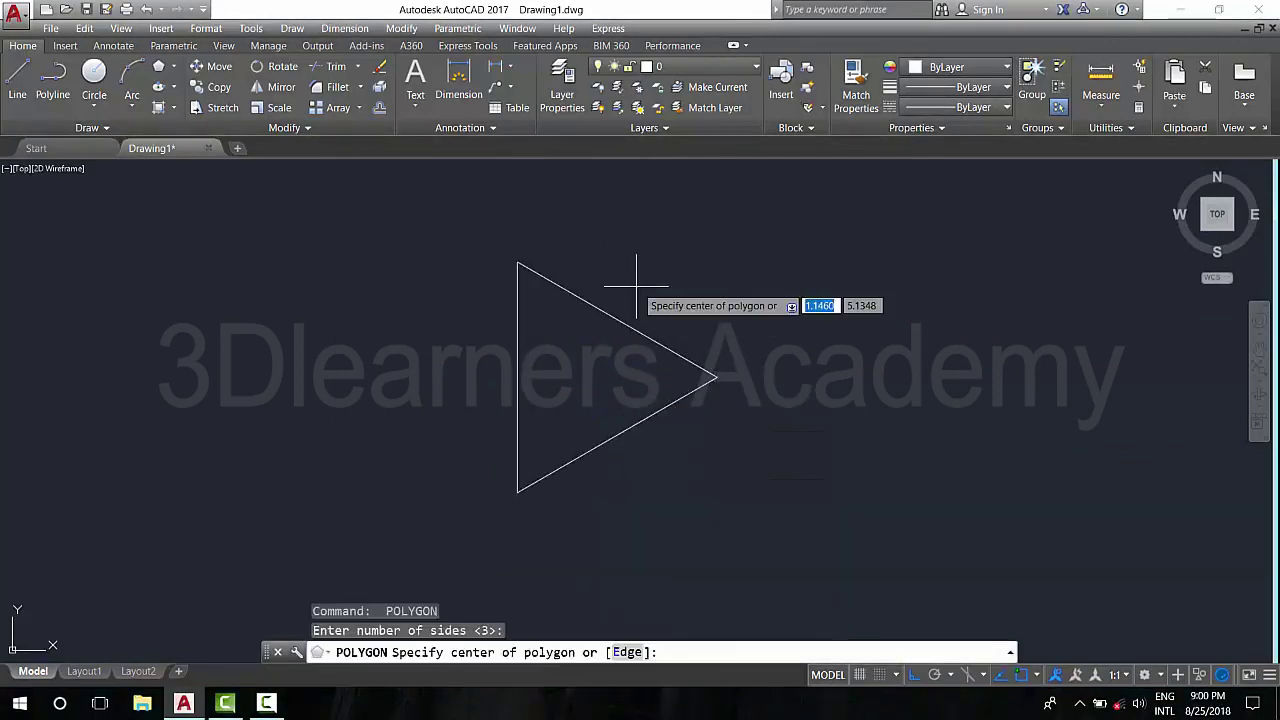
click(833, 378)
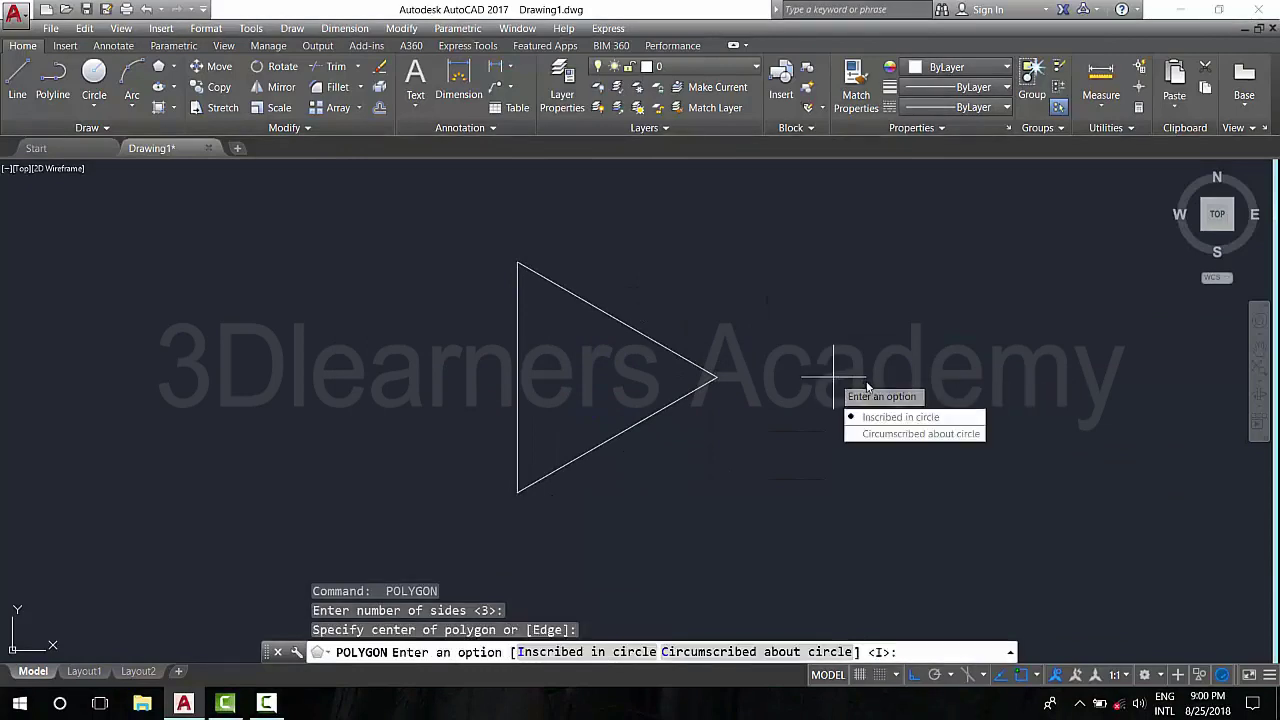
click(921, 434)
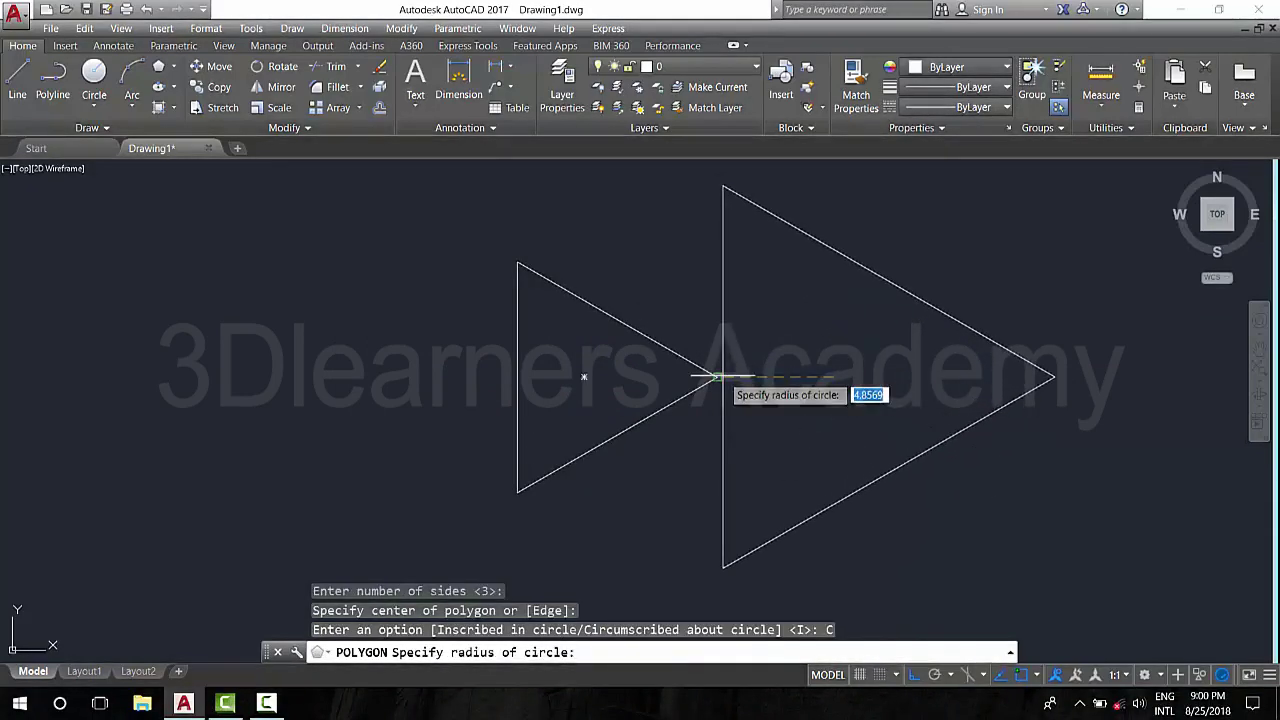
click(717, 378)
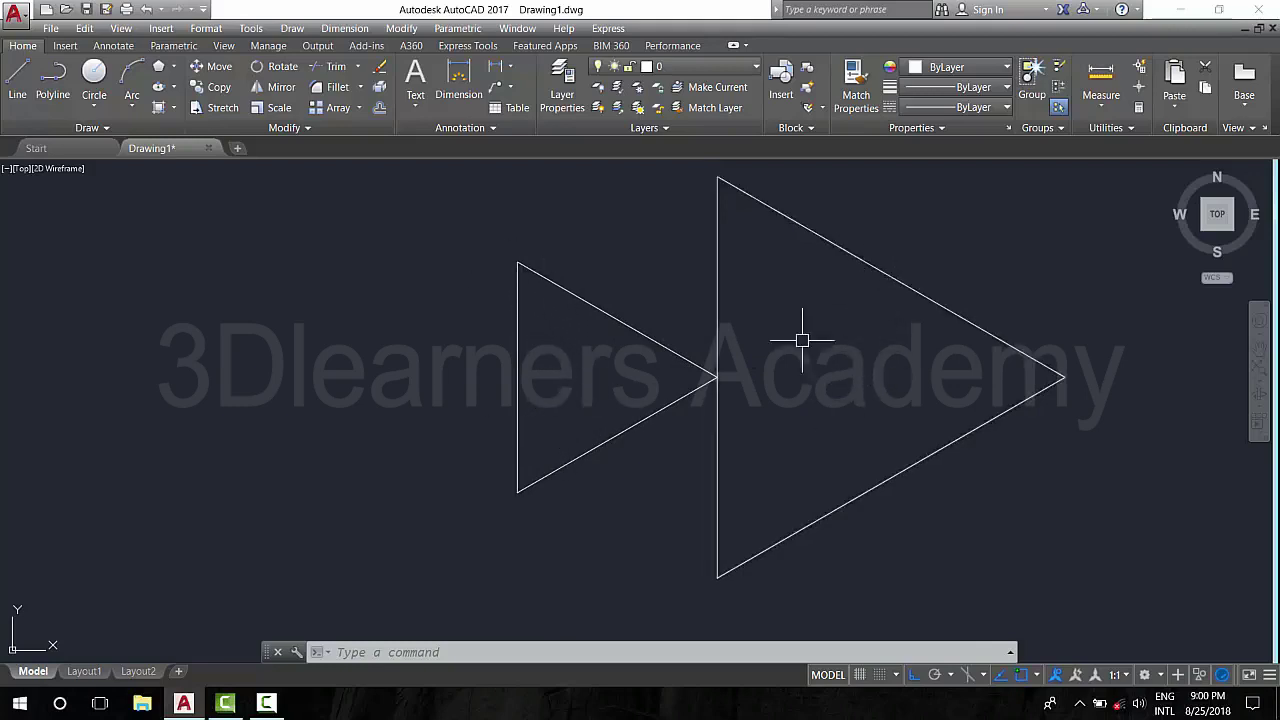
Draw a circle centred on the small triangle, passing through its corners.
click(94, 80)
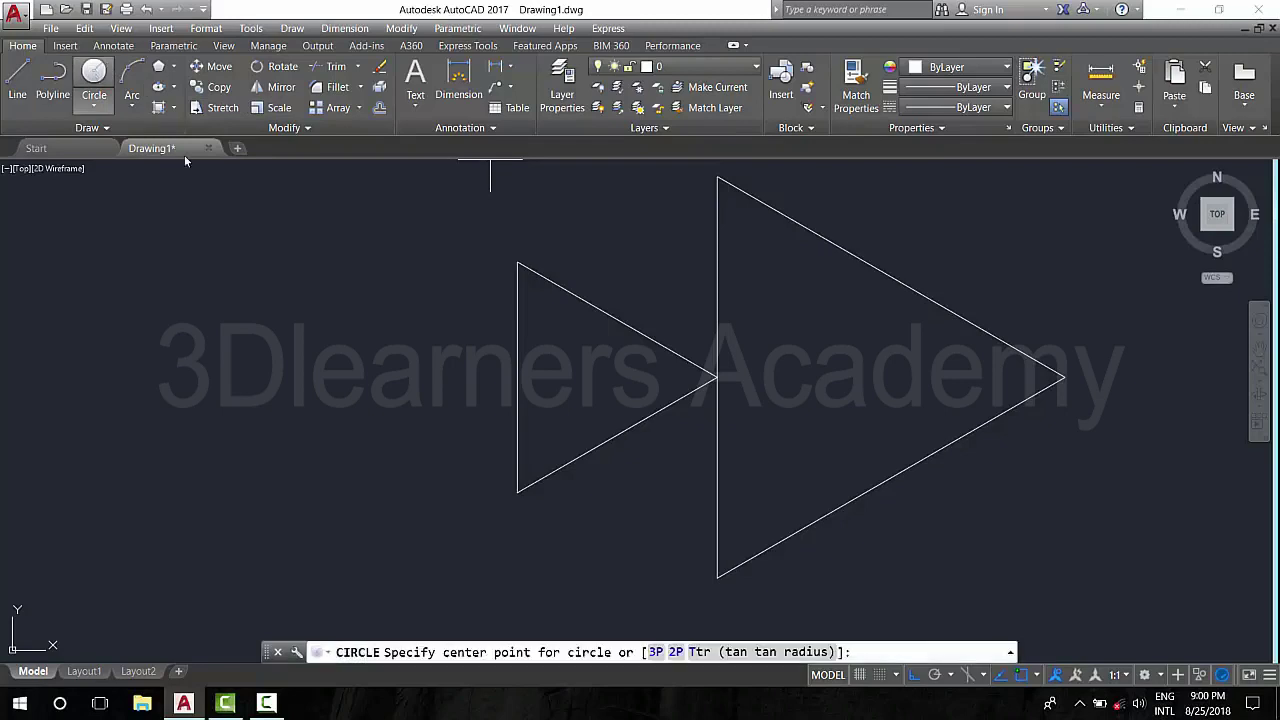
click(517, 491)
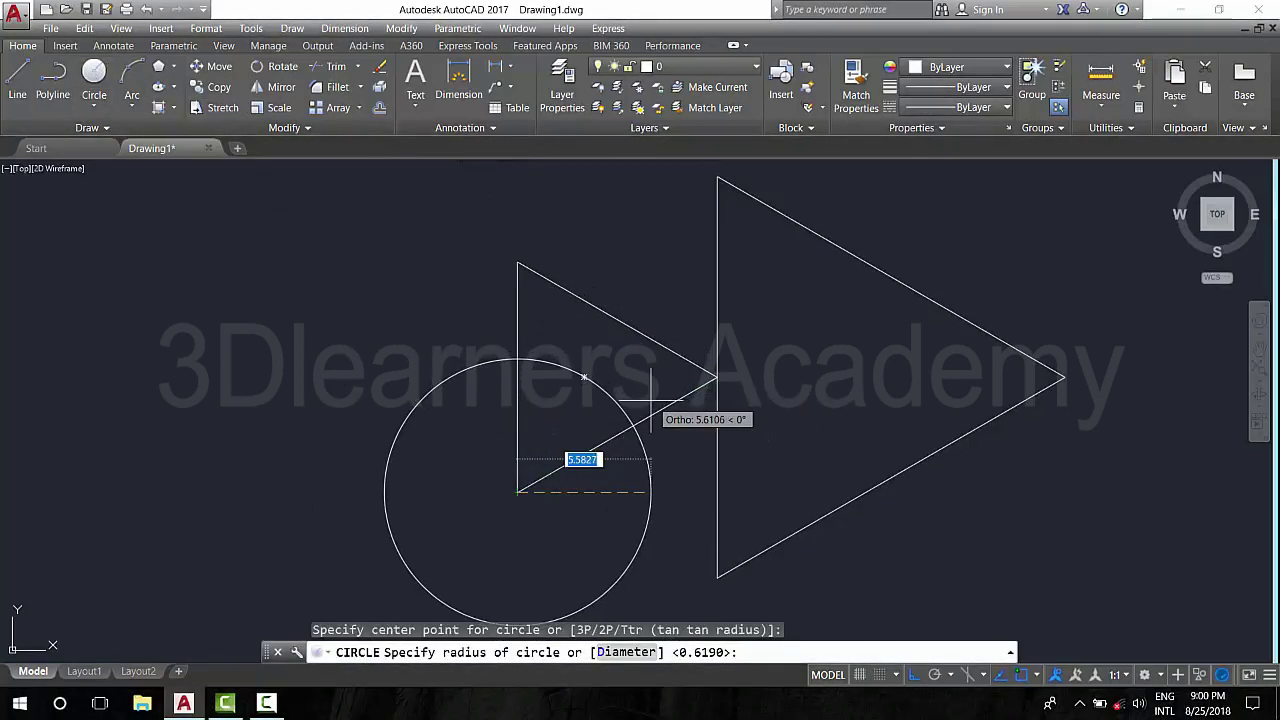
key(Escape)
click(94, 80)
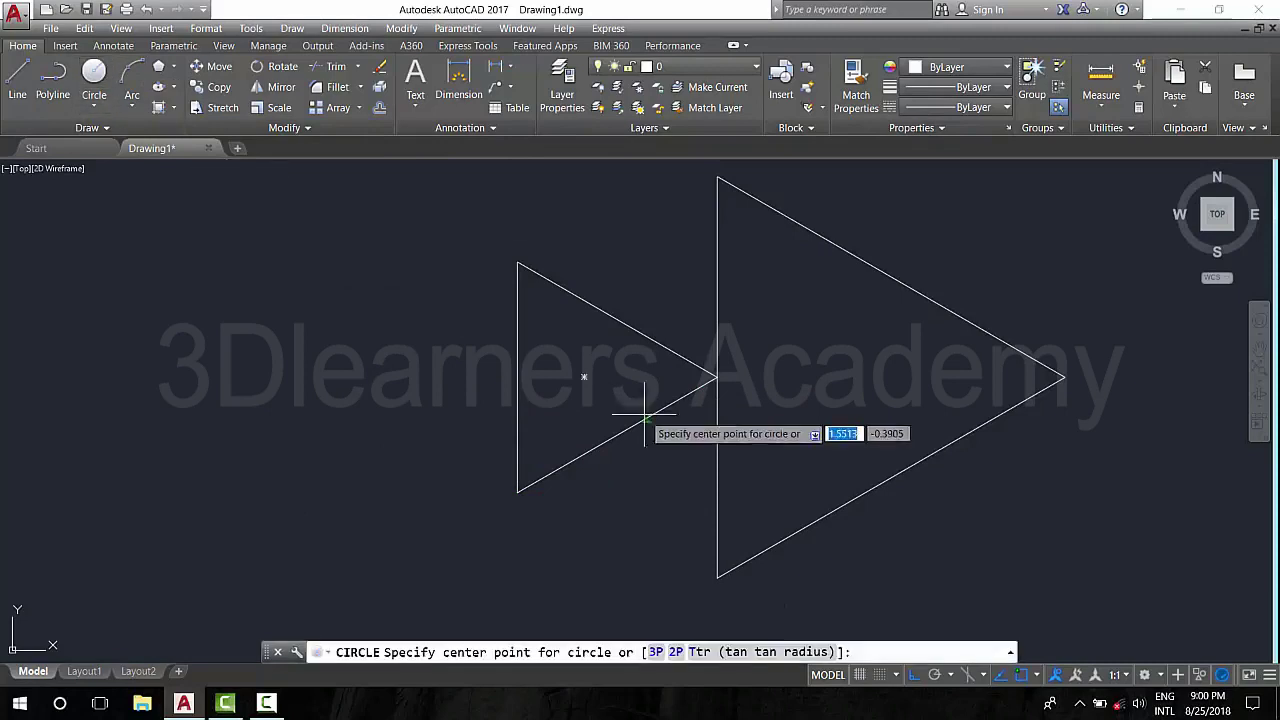
click(584, 376)
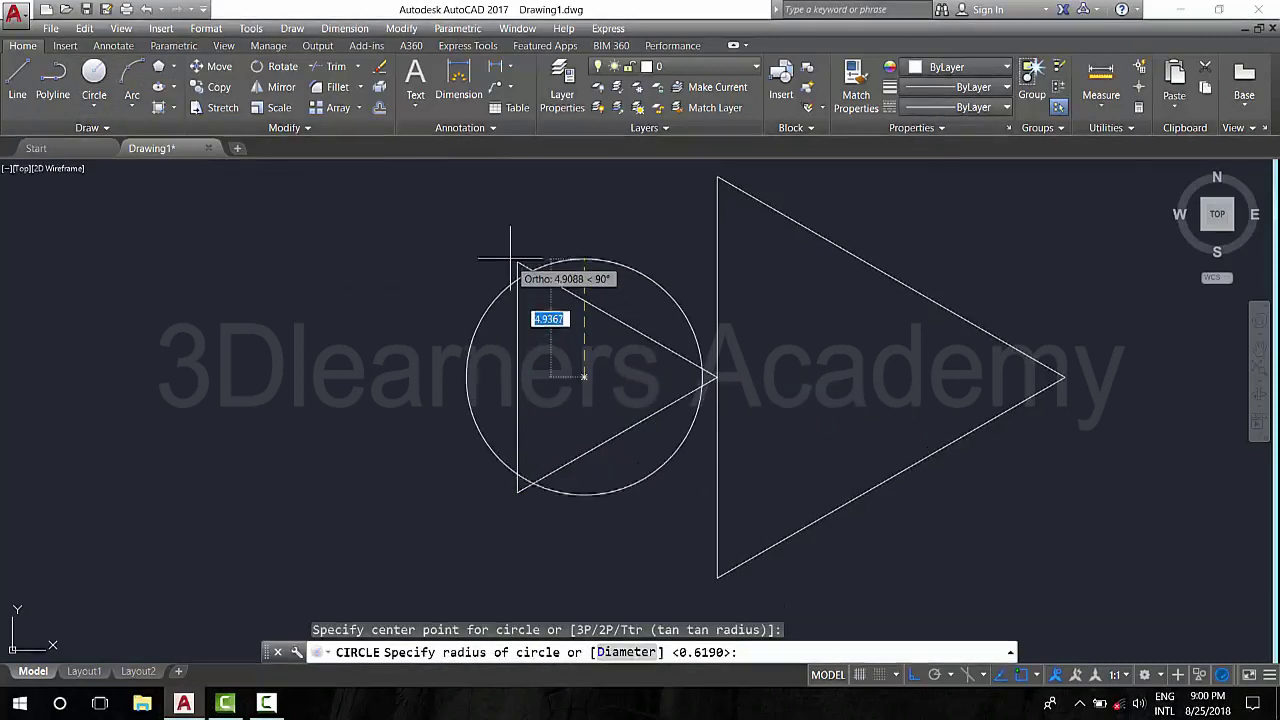
click(517, 262)
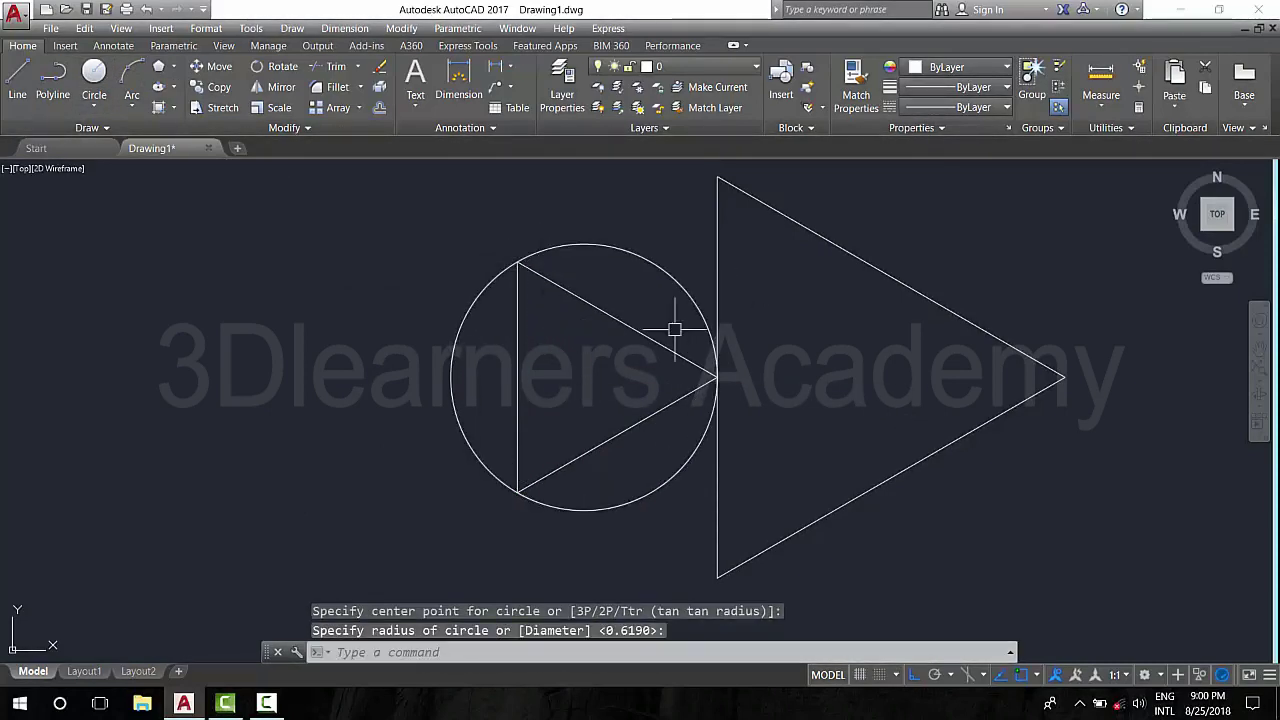
Draw a circle centred in the large triangle, touching its sides.
key(Return)
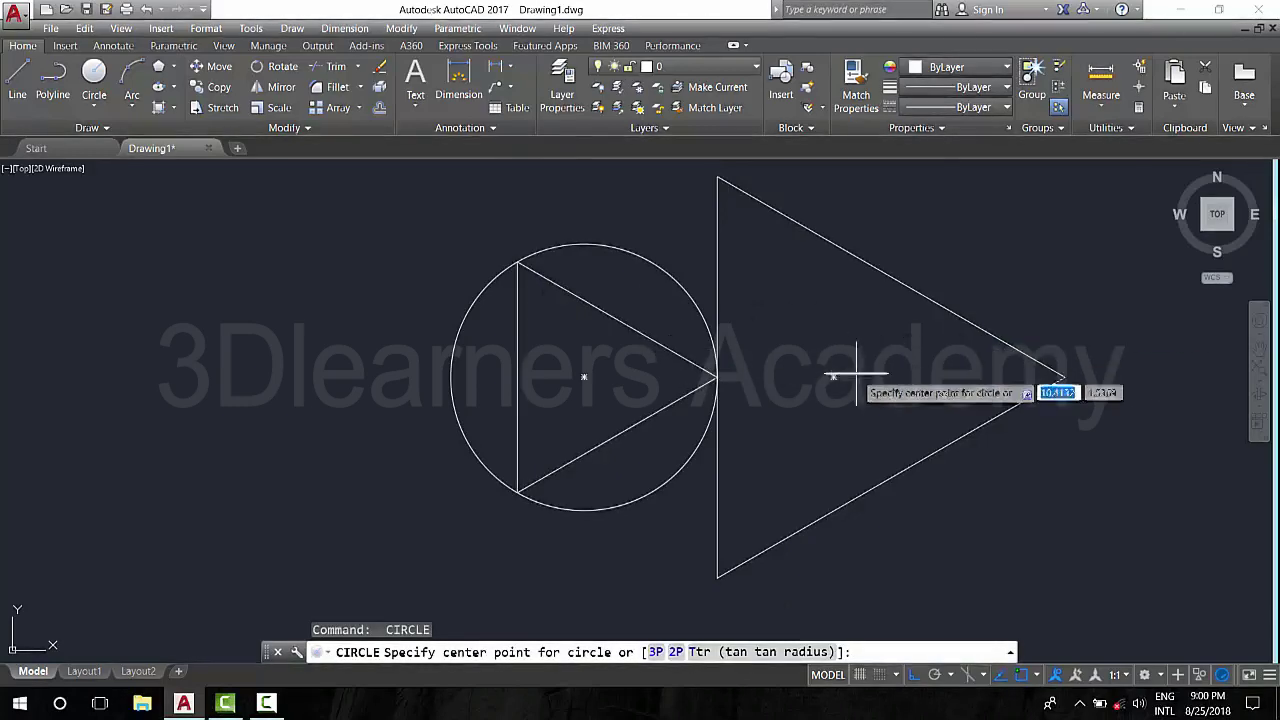
click(834, 377)
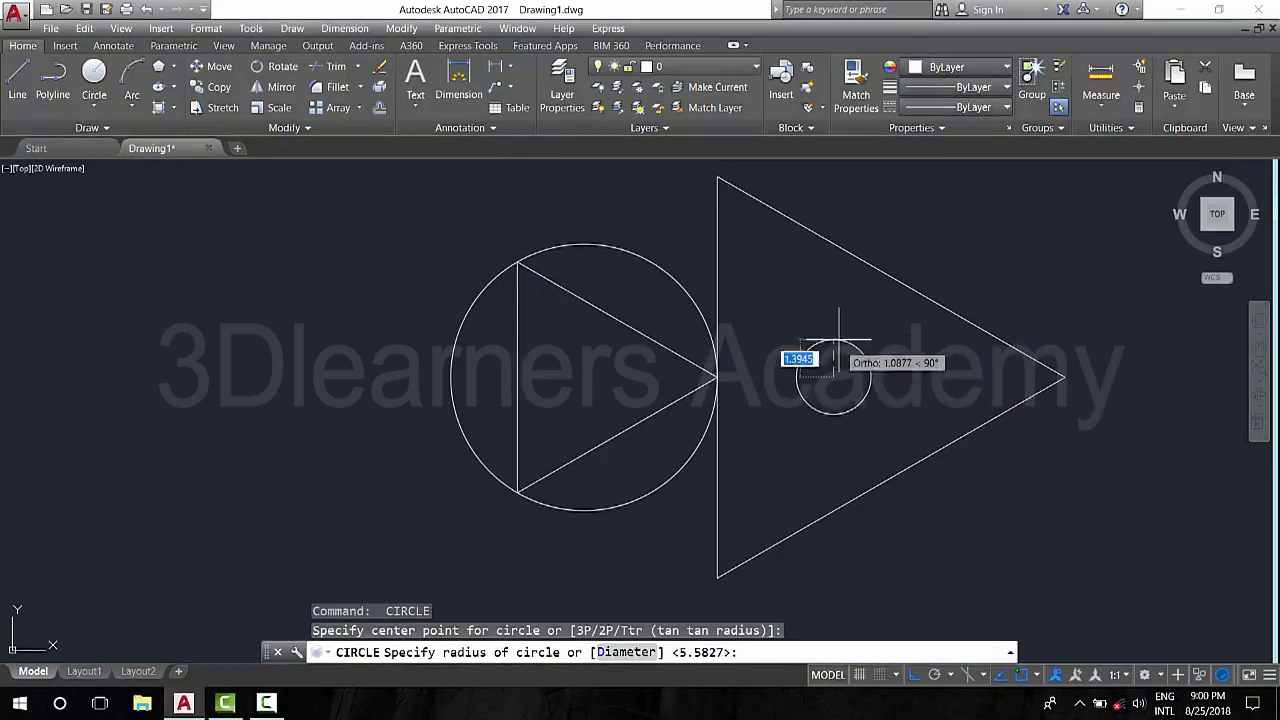
click(874, 268)
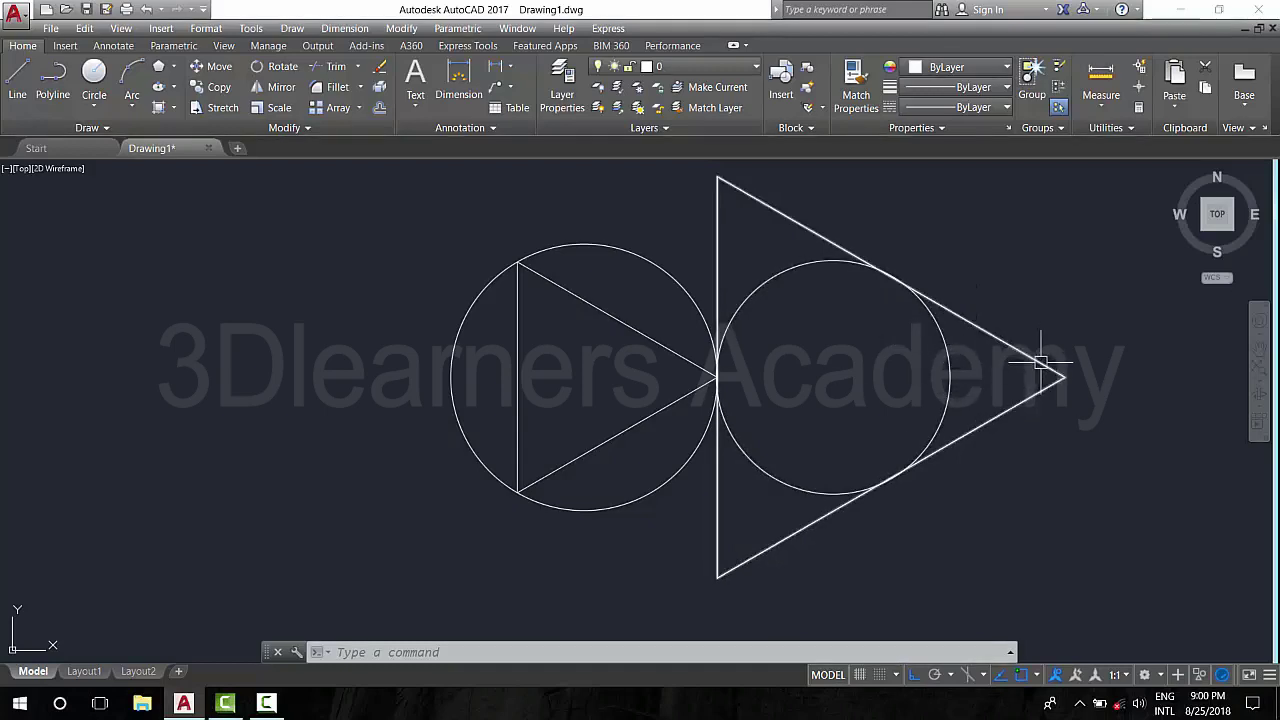
Erase both triangles and both circles with a crossing selection.
click(1066, 458)
click(447, 333)
text(e)
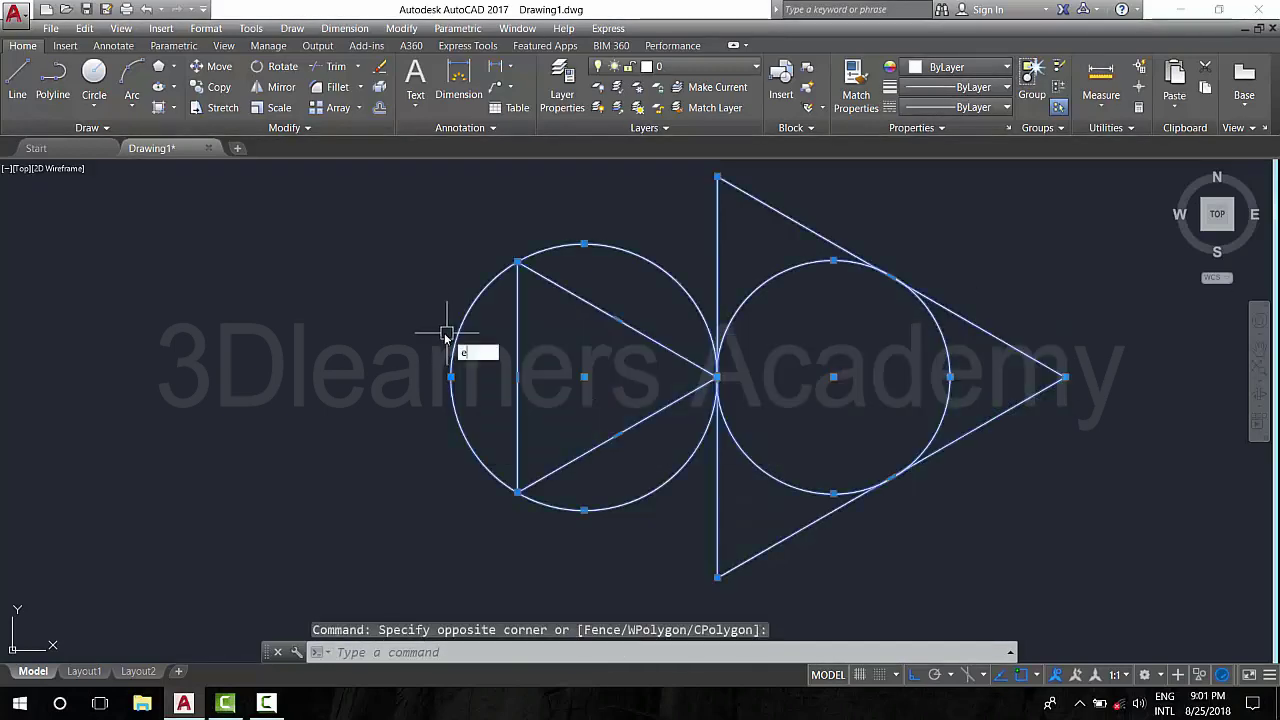
key(Return)
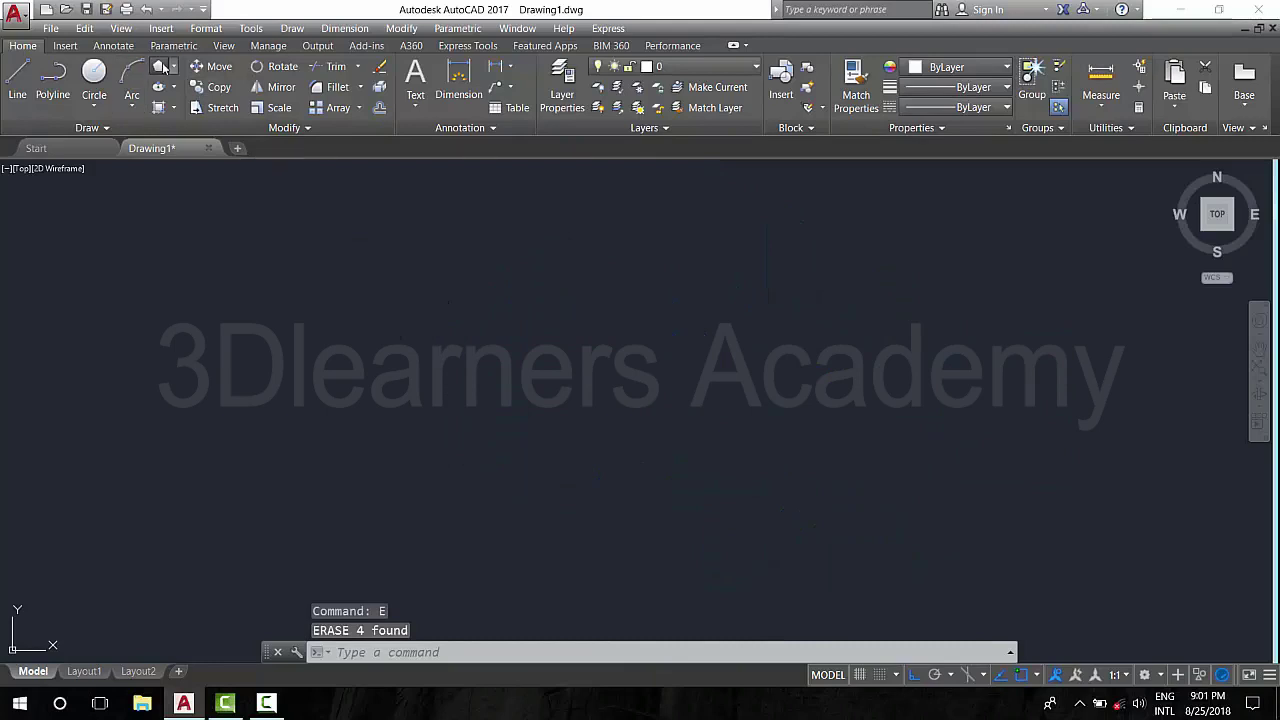
Draw a 5-sided polygon inscribed in a circle.
click(160, 66)
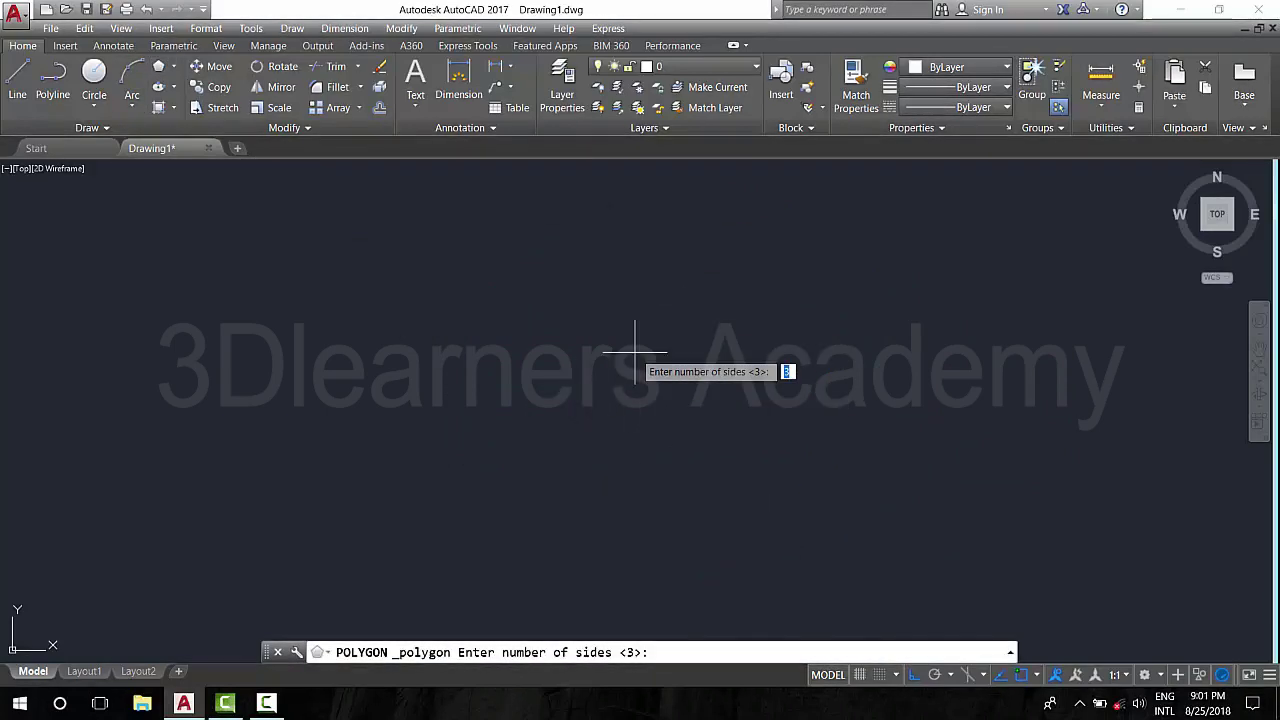
text(5)
key(Return)
click(618, 406)
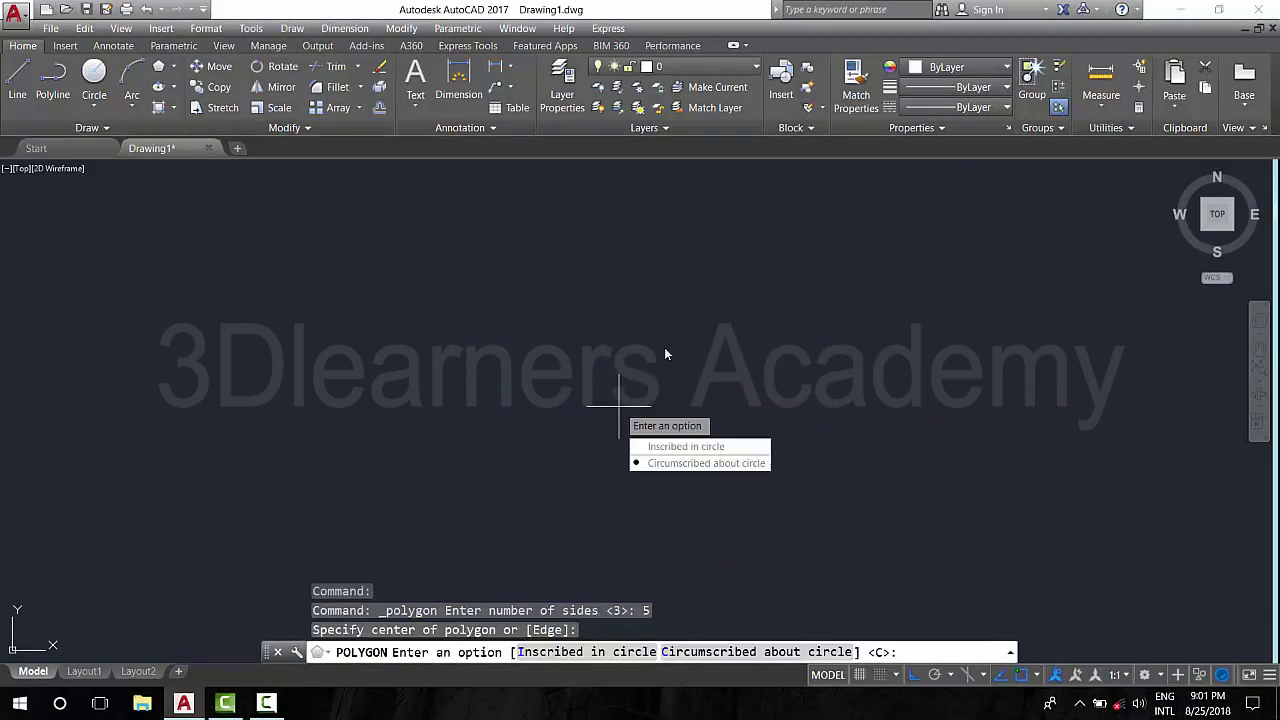
click(686, 446)
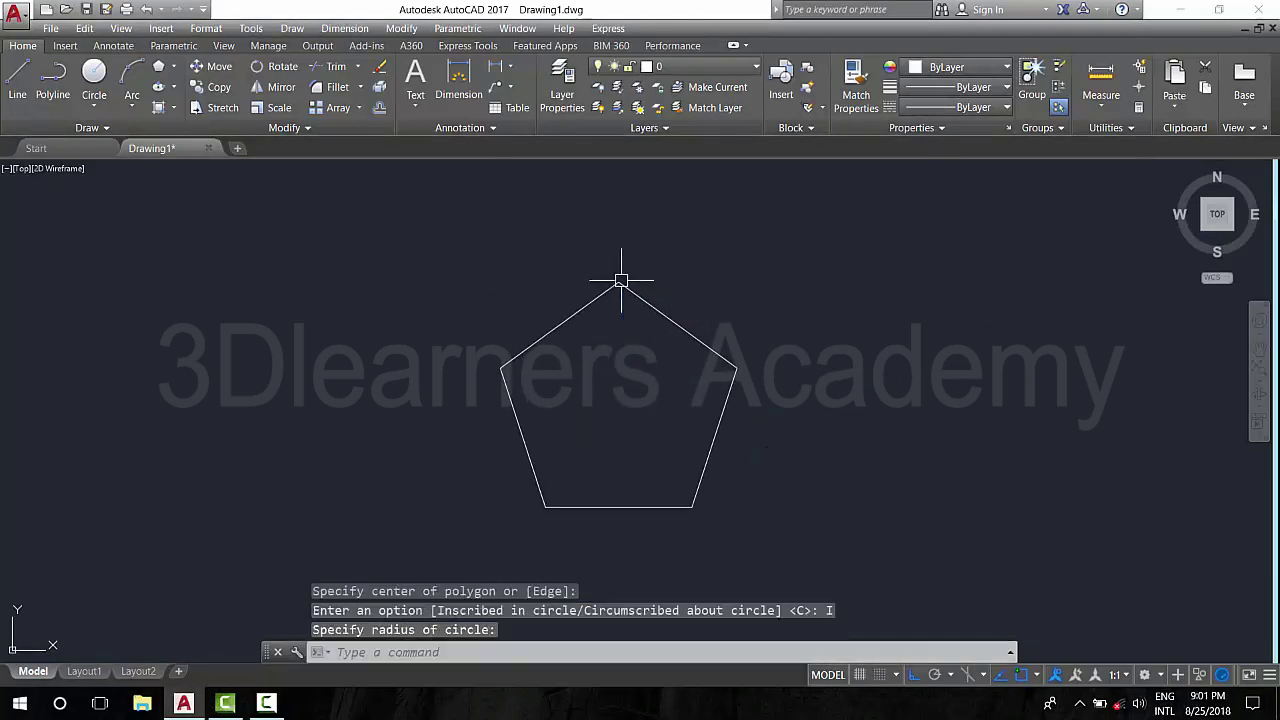
Draw a larger 7-sided inscribed polygon overlapping the pentagon, then begin selecting both.
key(Return)
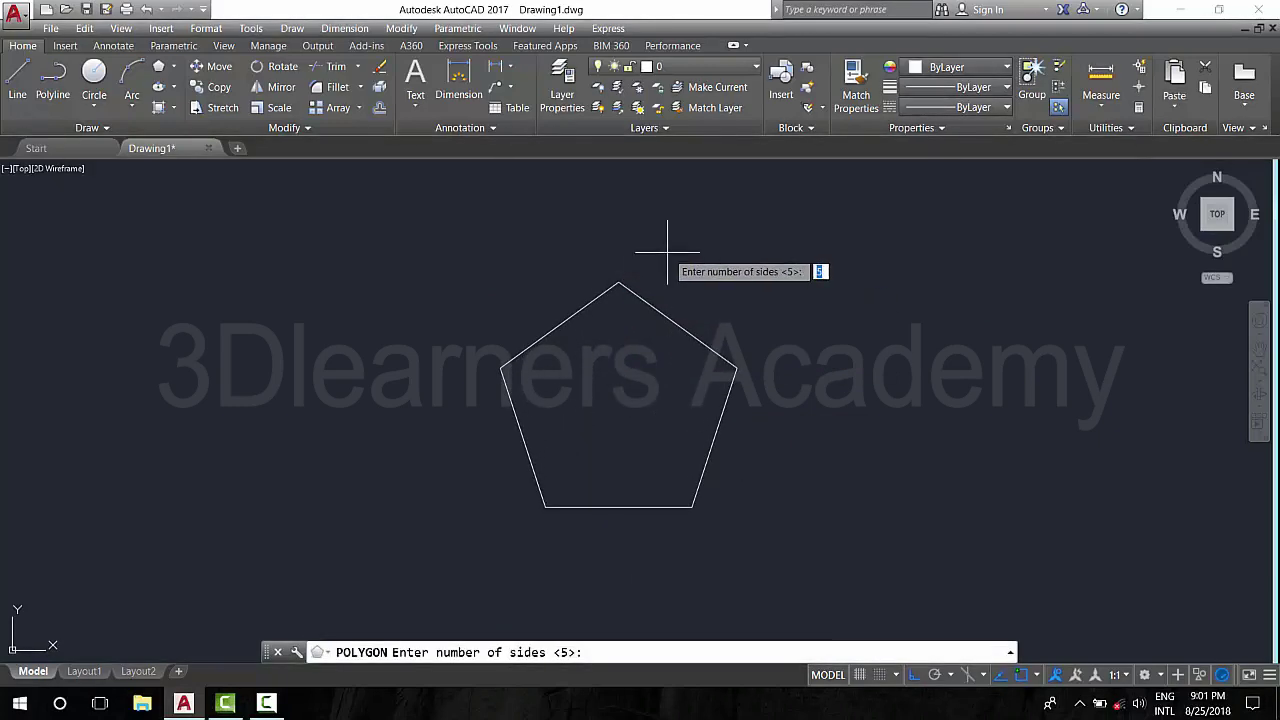
key(Return)
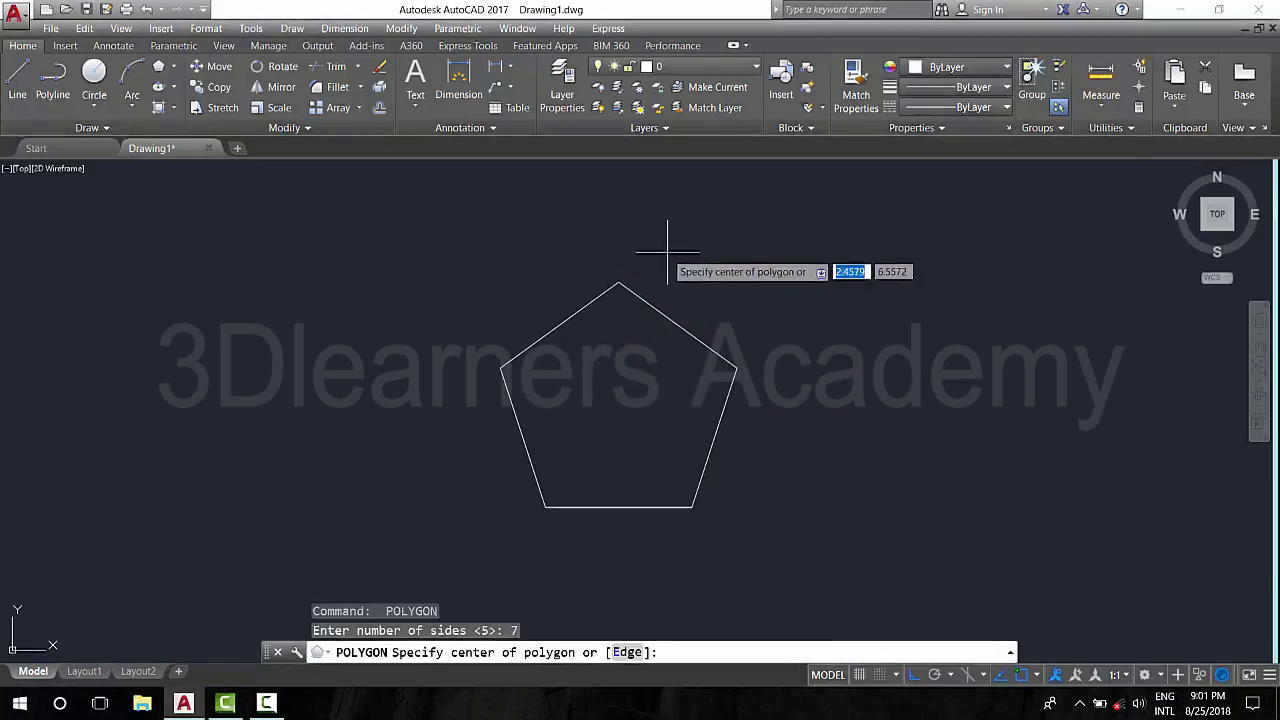
click(817, 393)
click(885, 435)
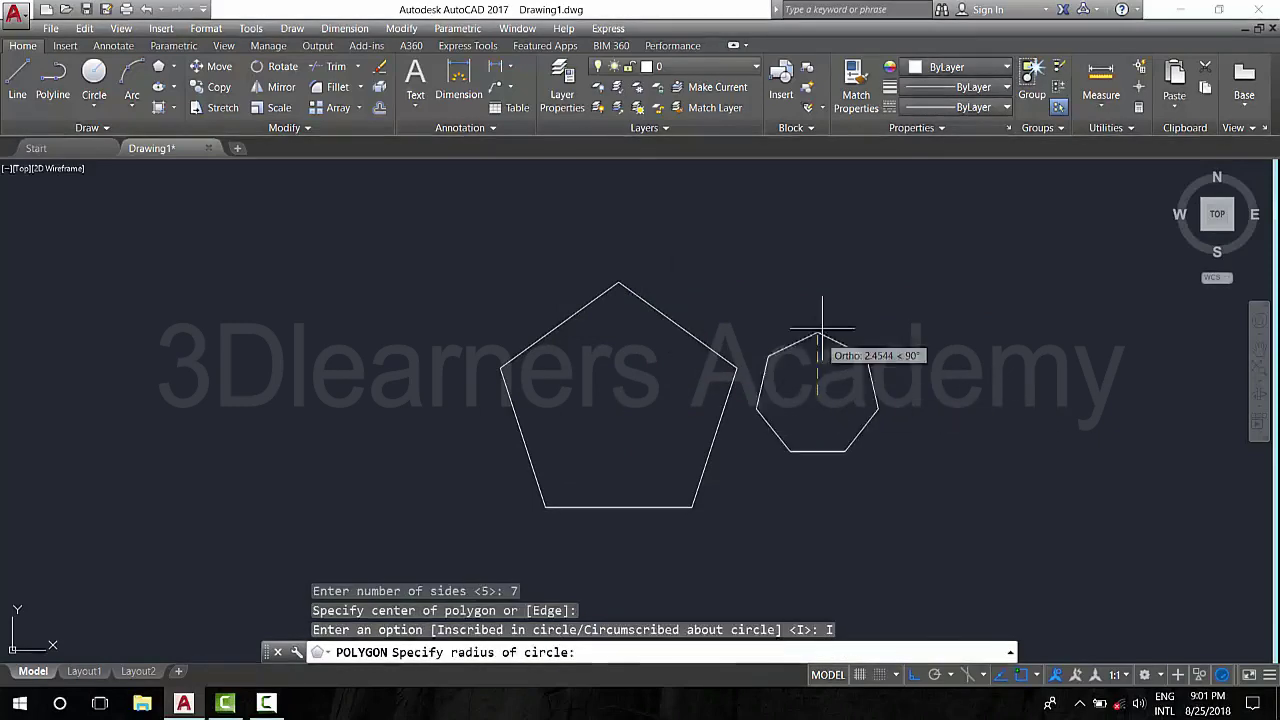
click(700, 216)
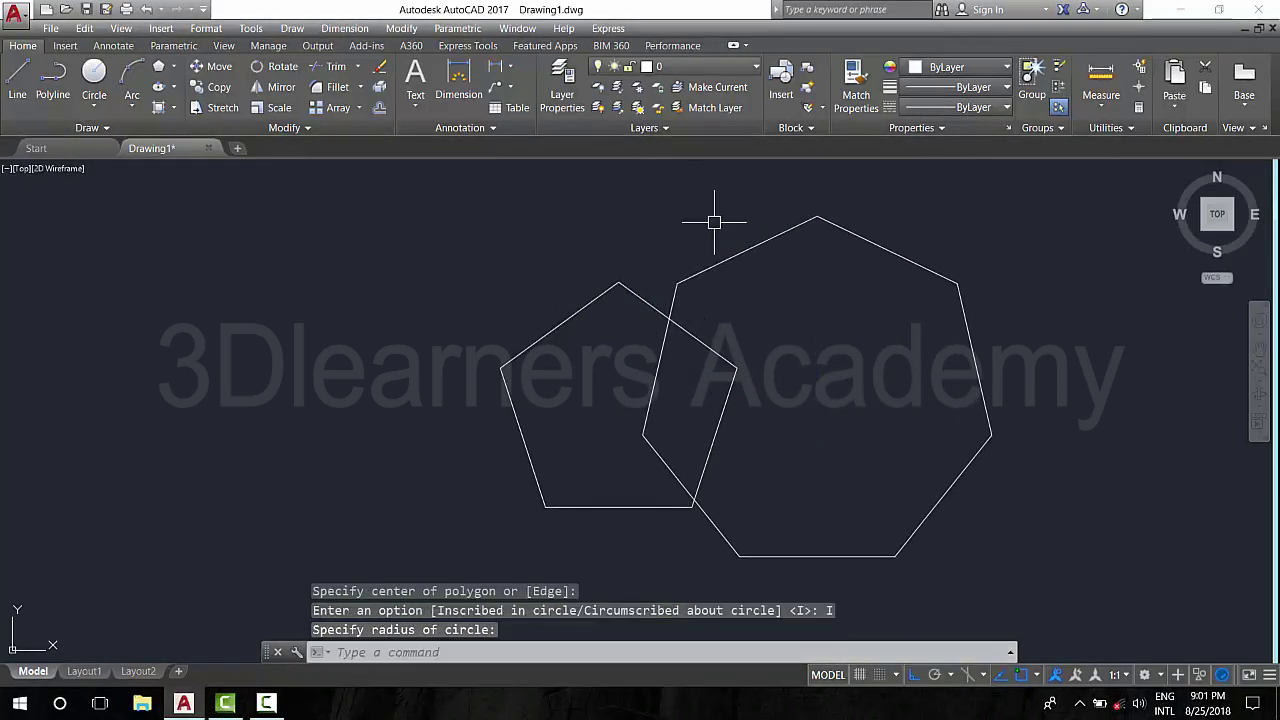
click(1117, 526)
Erase the pentagon and heptagon with E, leaving the drawing empty.
click(366, 339)
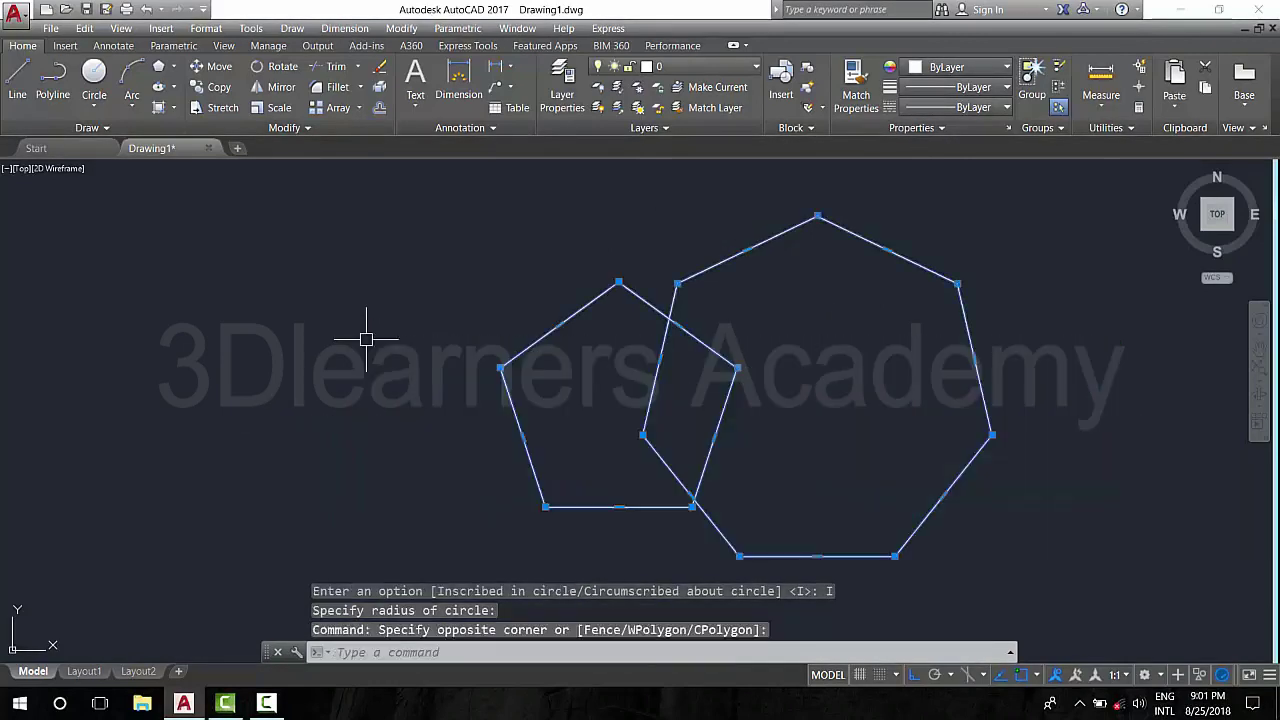
text(E)
key(Return)
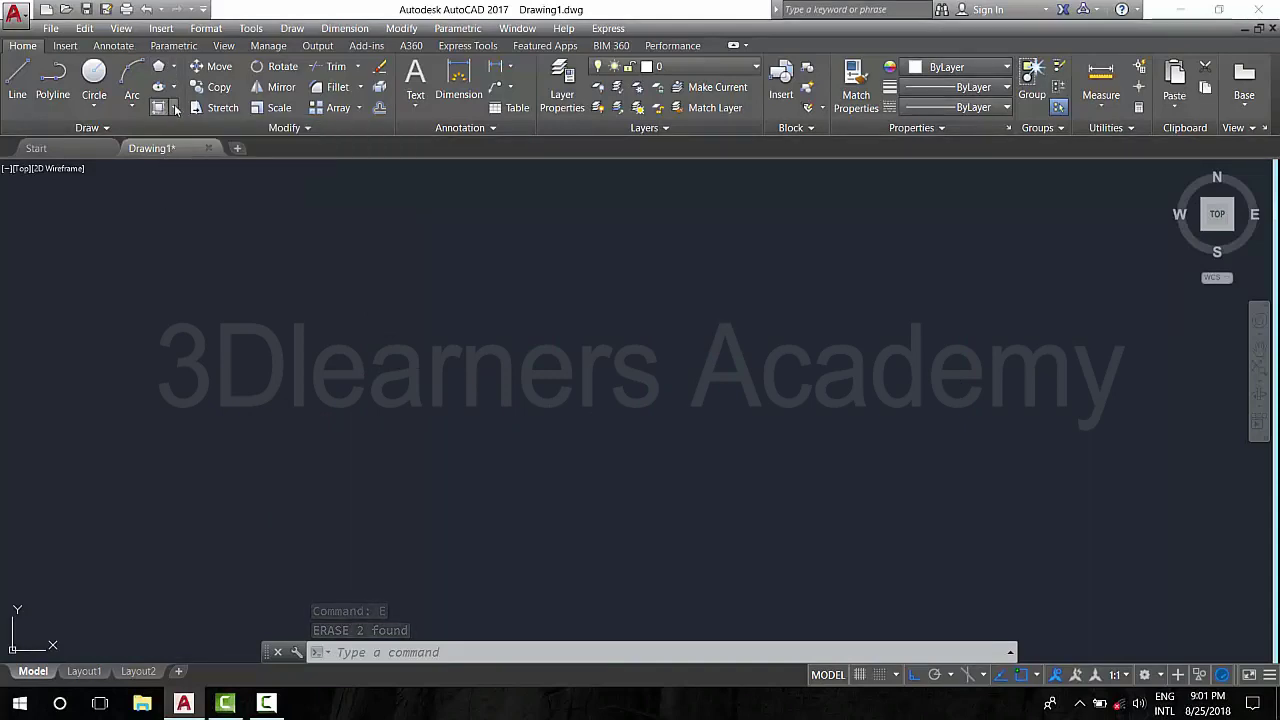
click(175, 108)
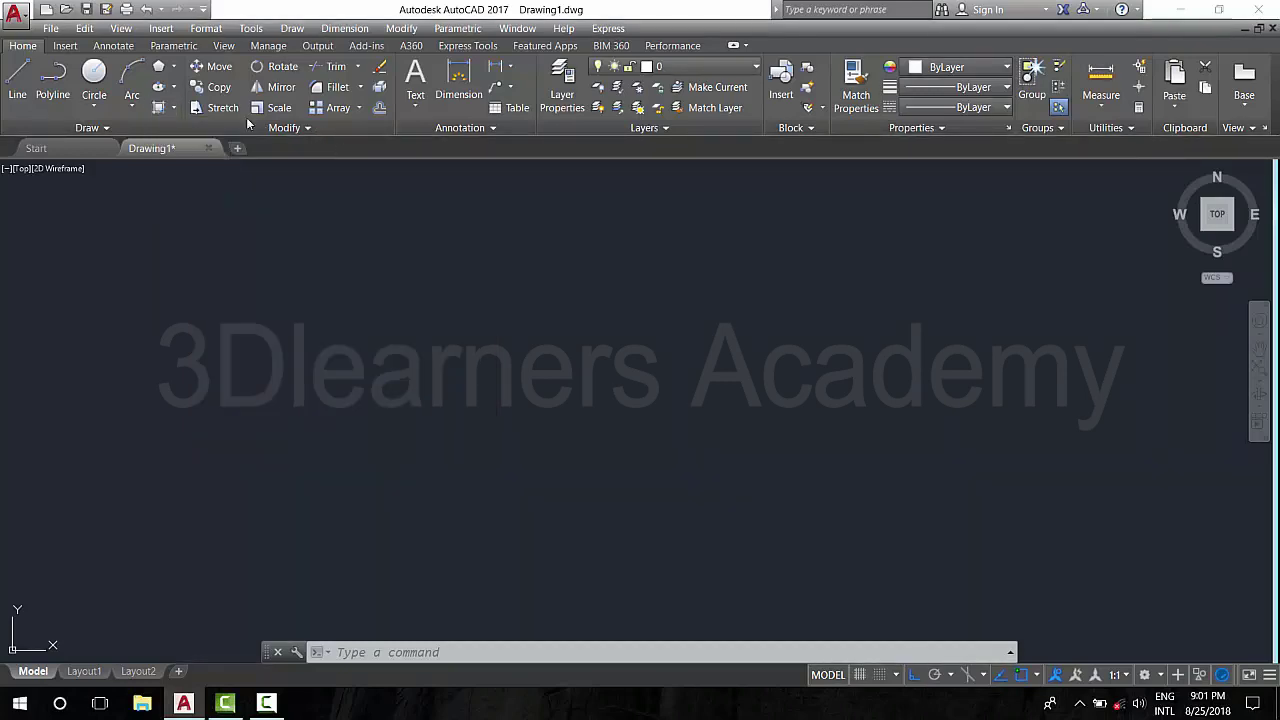
Draw a 5-sided polygon inscribed in a circle in the empty drawing.
click(157, 67)
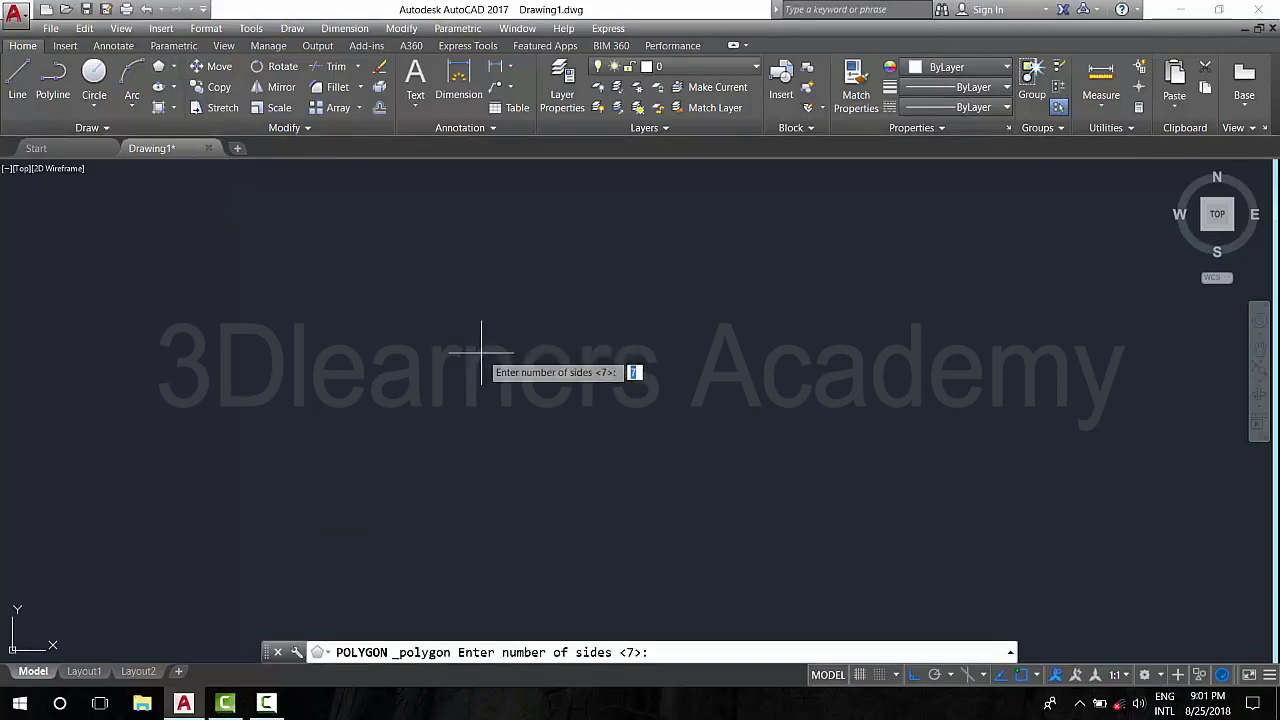
text(5)
key(Return)
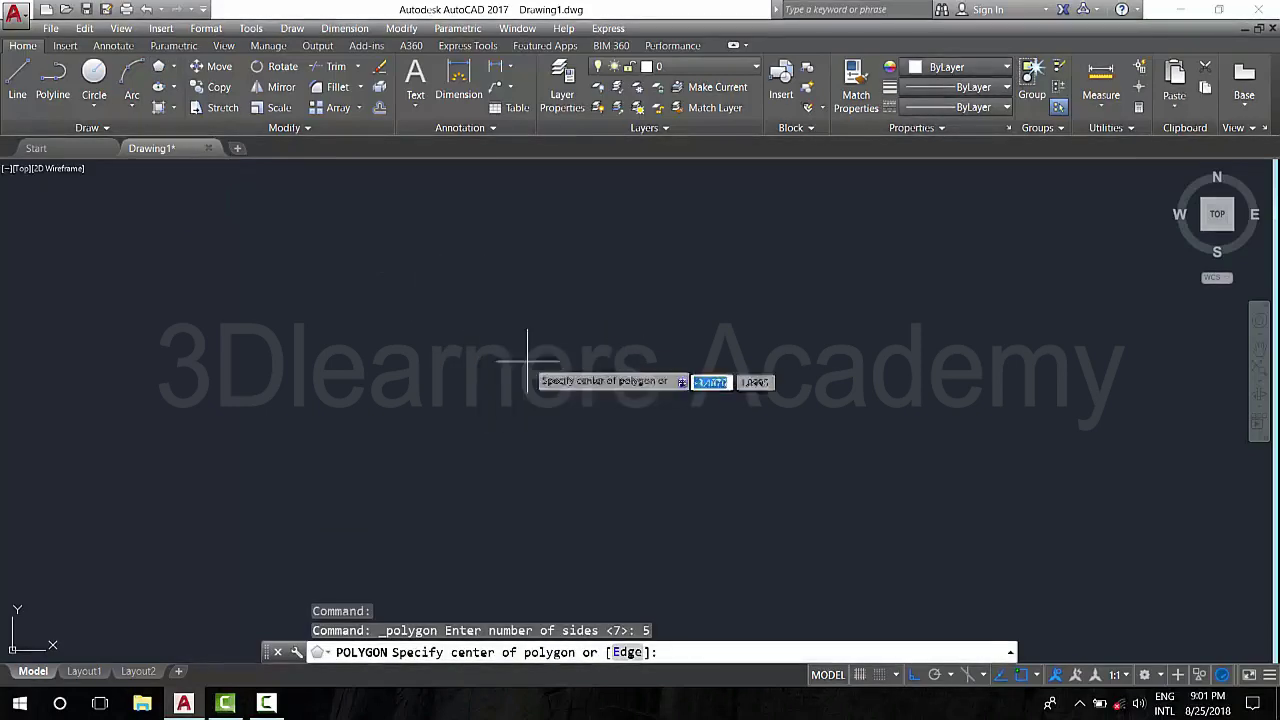
click(513, 338)
click(644, 383)
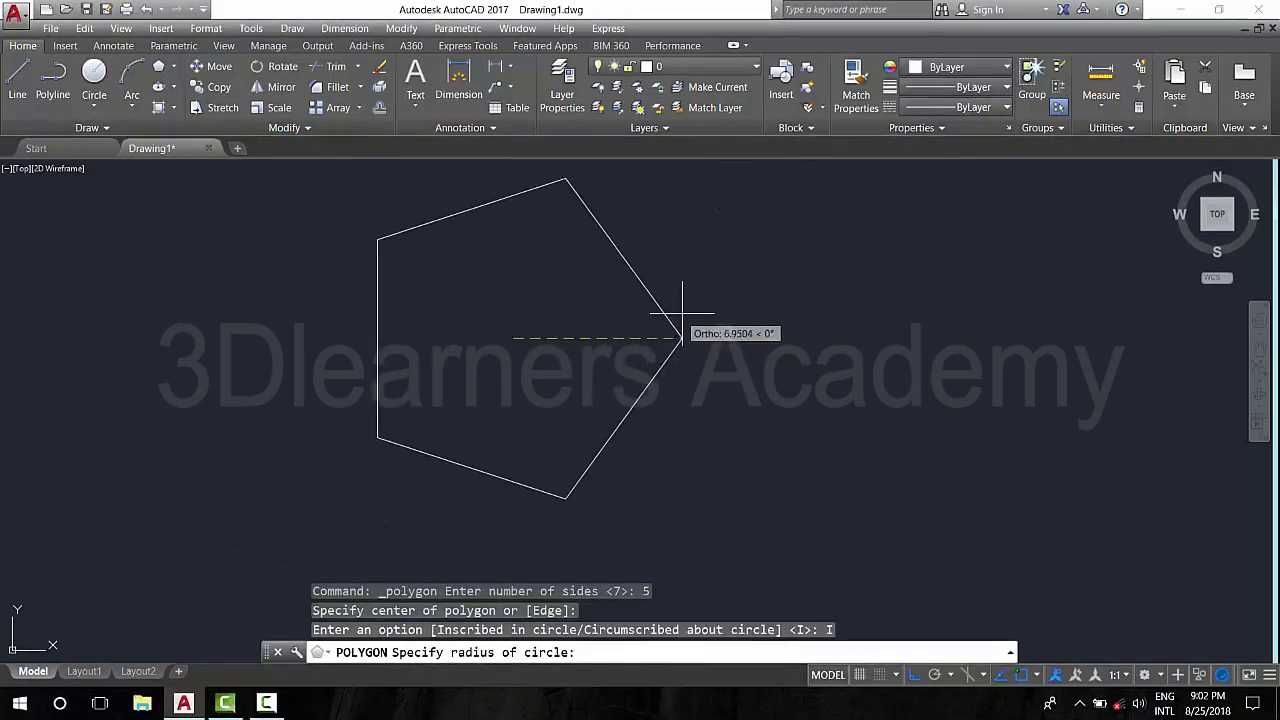
click(682, 312)
scroll(537, 266, down, 2)
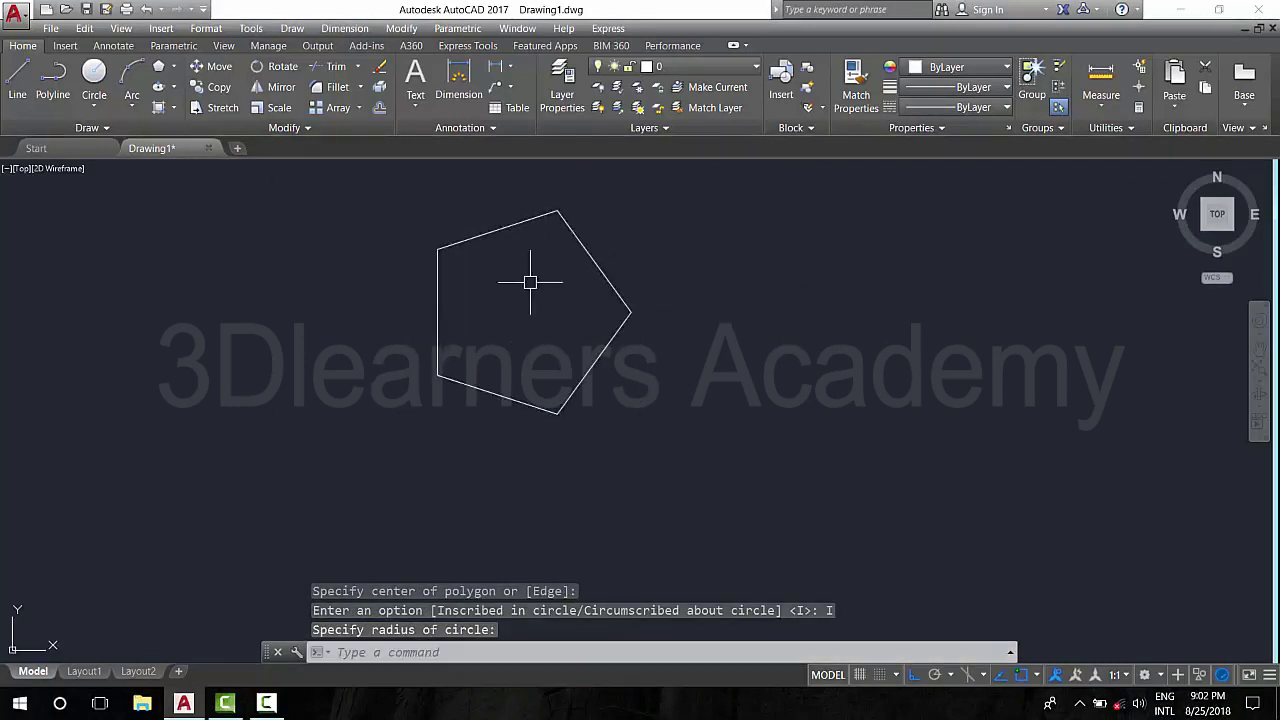
Start hatching inside the pentagon, previewing SOLID, ANGLE, ANSI31 and ANSI32 fills.
click(175, 109)
click(195, 134)
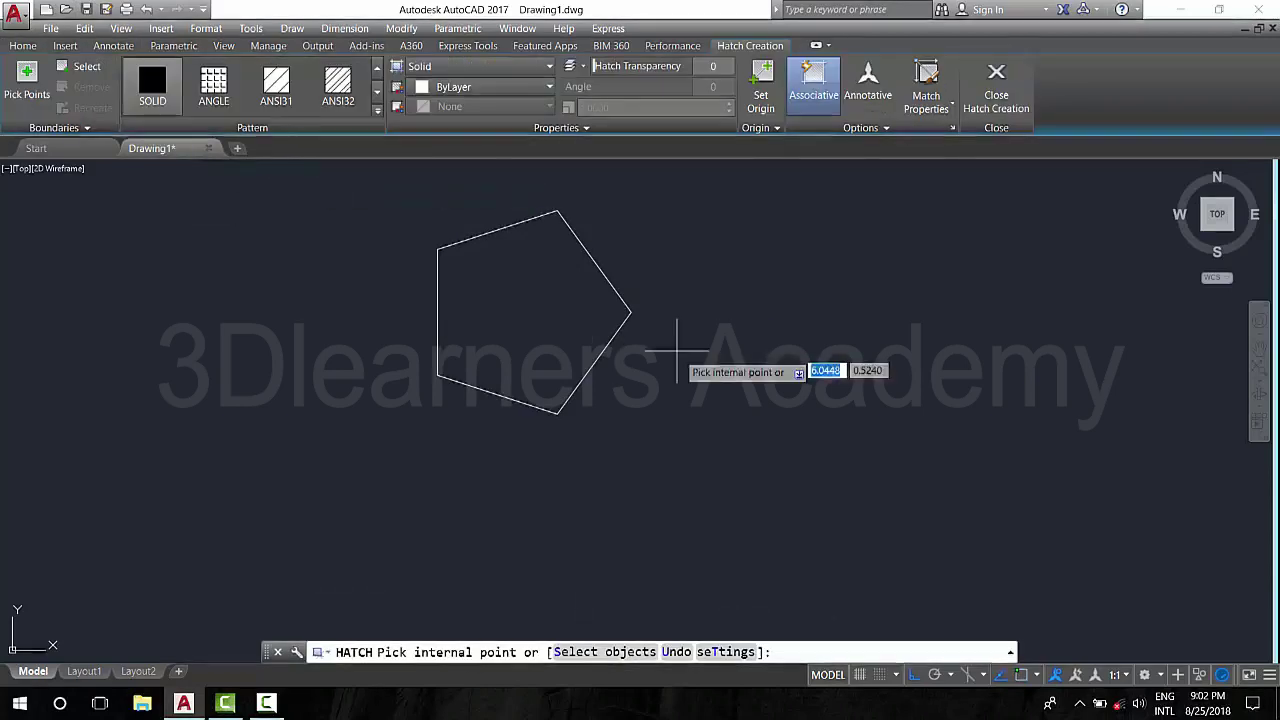
click(518, 305)
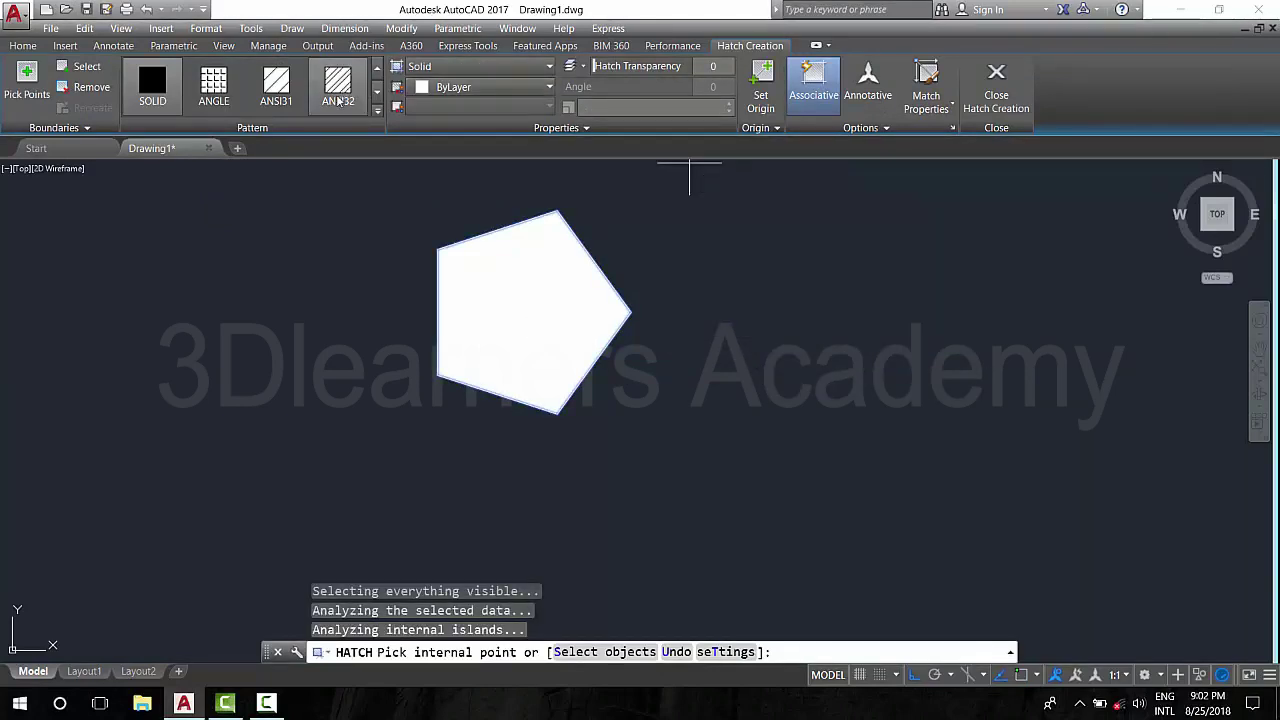
click(153, 88)
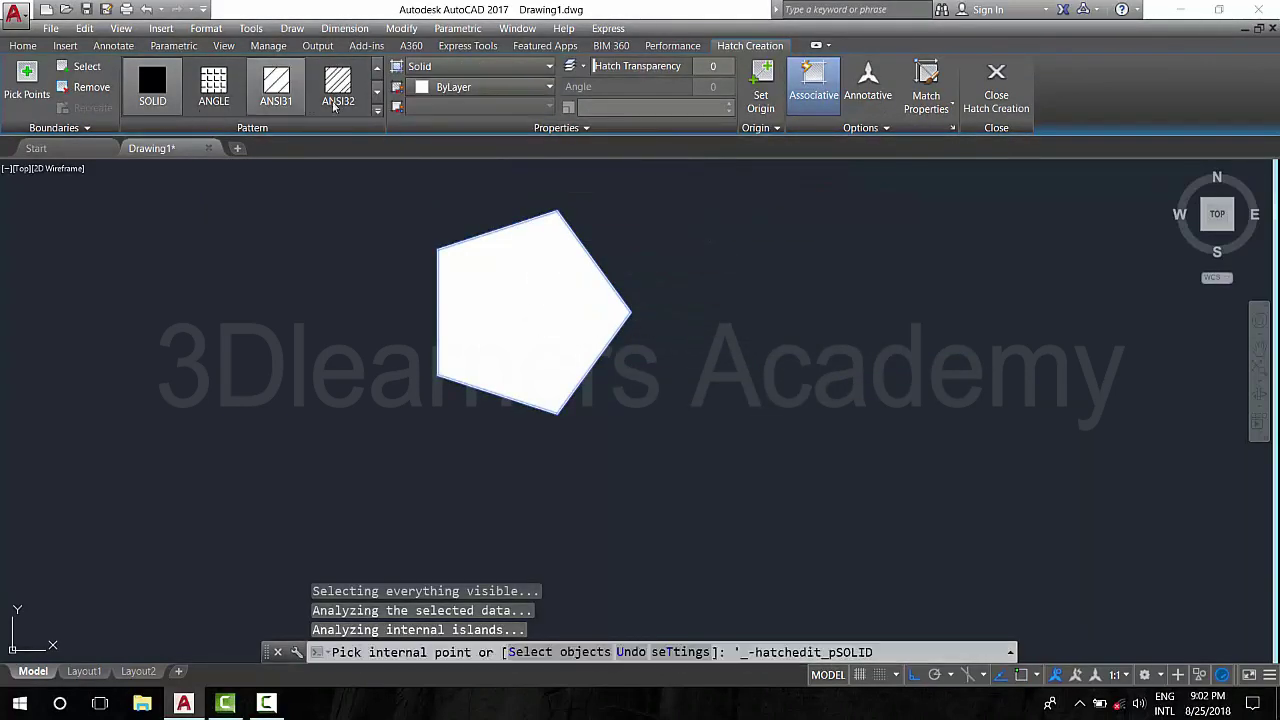
click(379, 113)
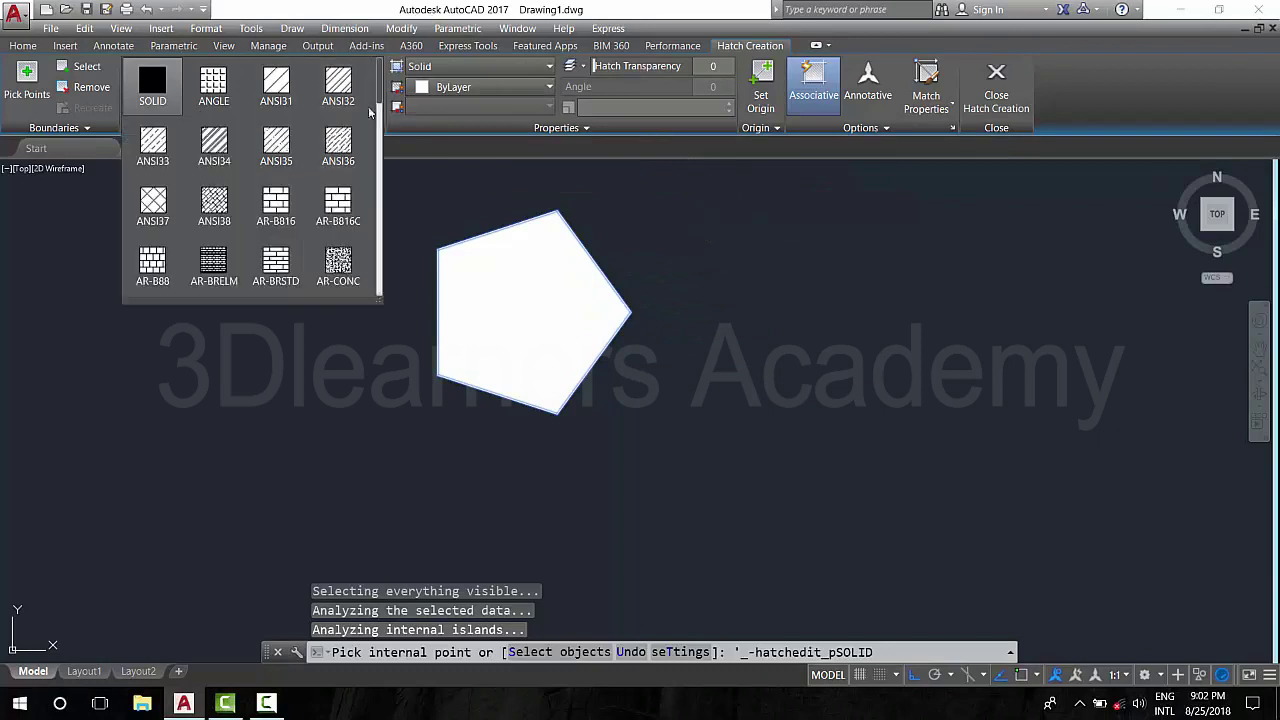
click(212, 86)
click(276, 88)
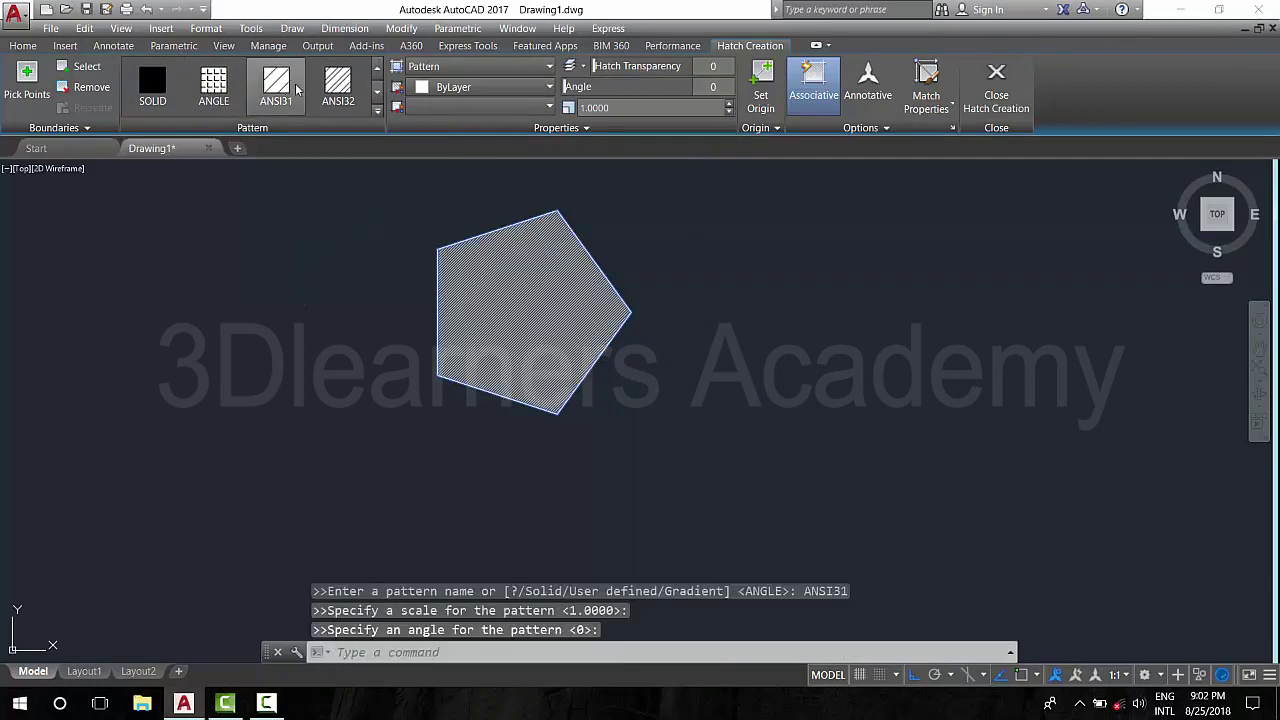
click(335, 88)
Preview the ANSI33, ANSI34, ANSI35 and ANSI36 hatch patterns on the pentagon.
click(378, 112)
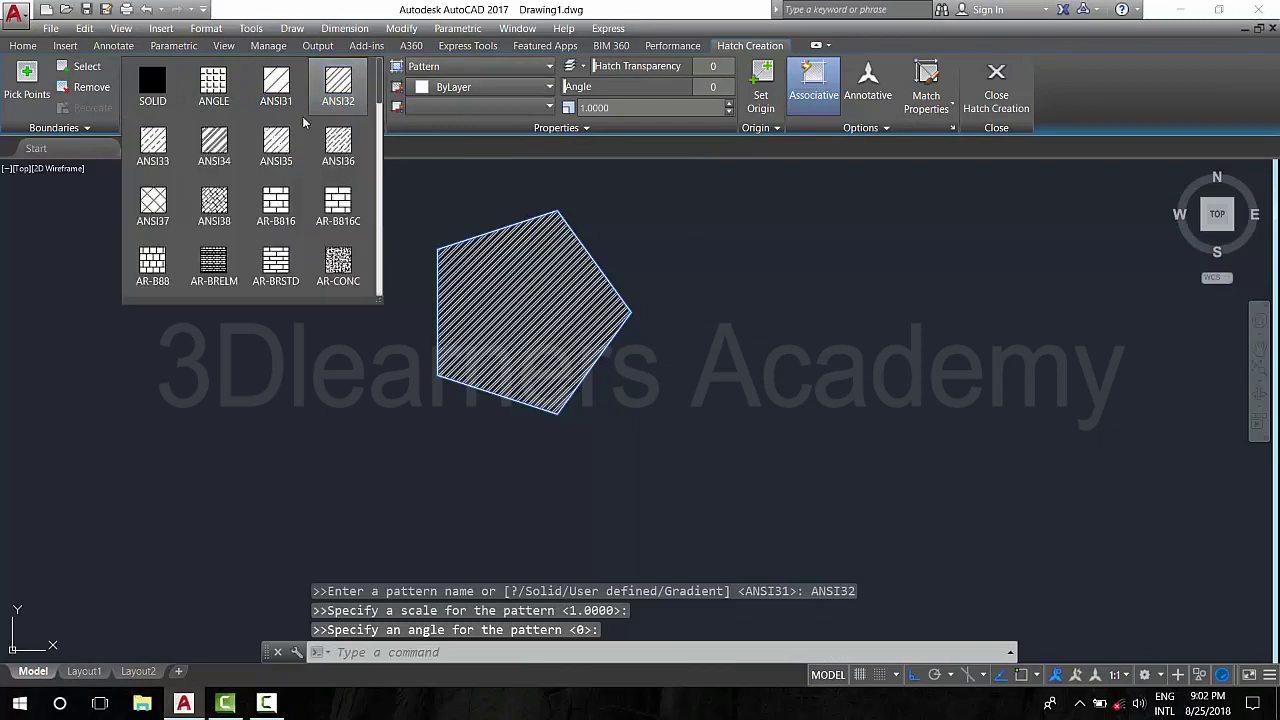
click(167, 152)
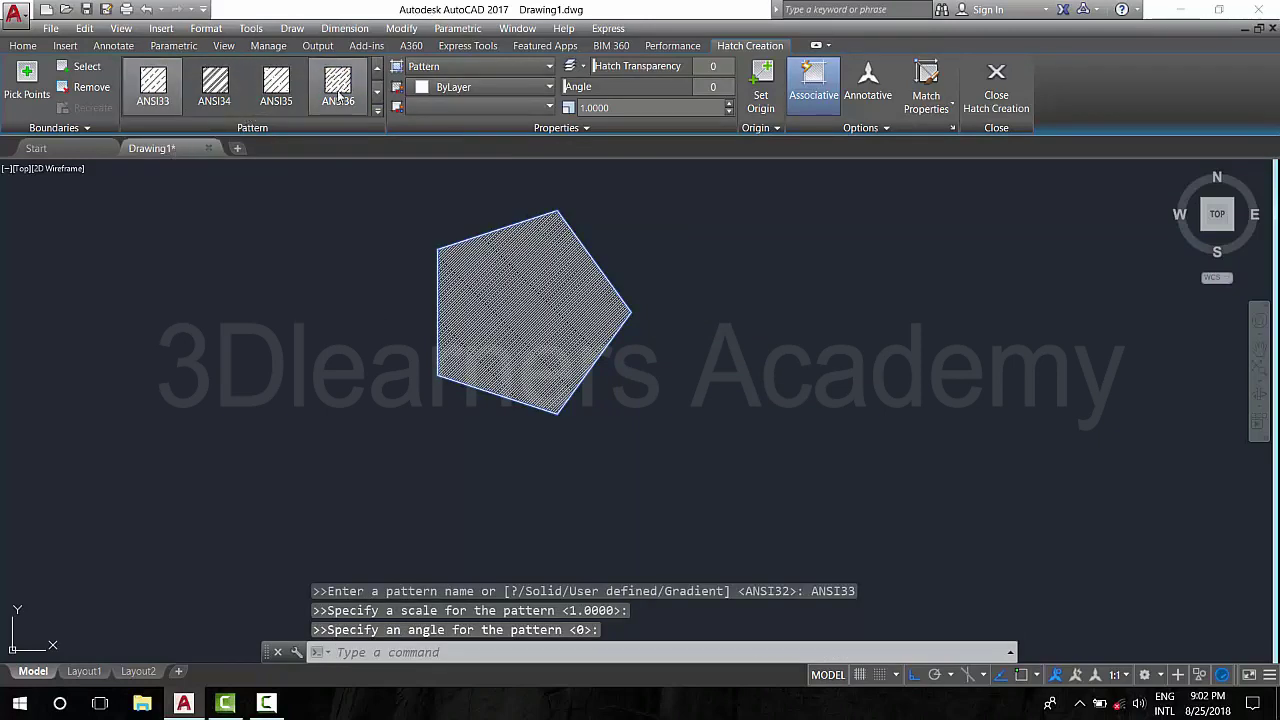
click(214, 86)
click(277, 92)
click(228, 96)
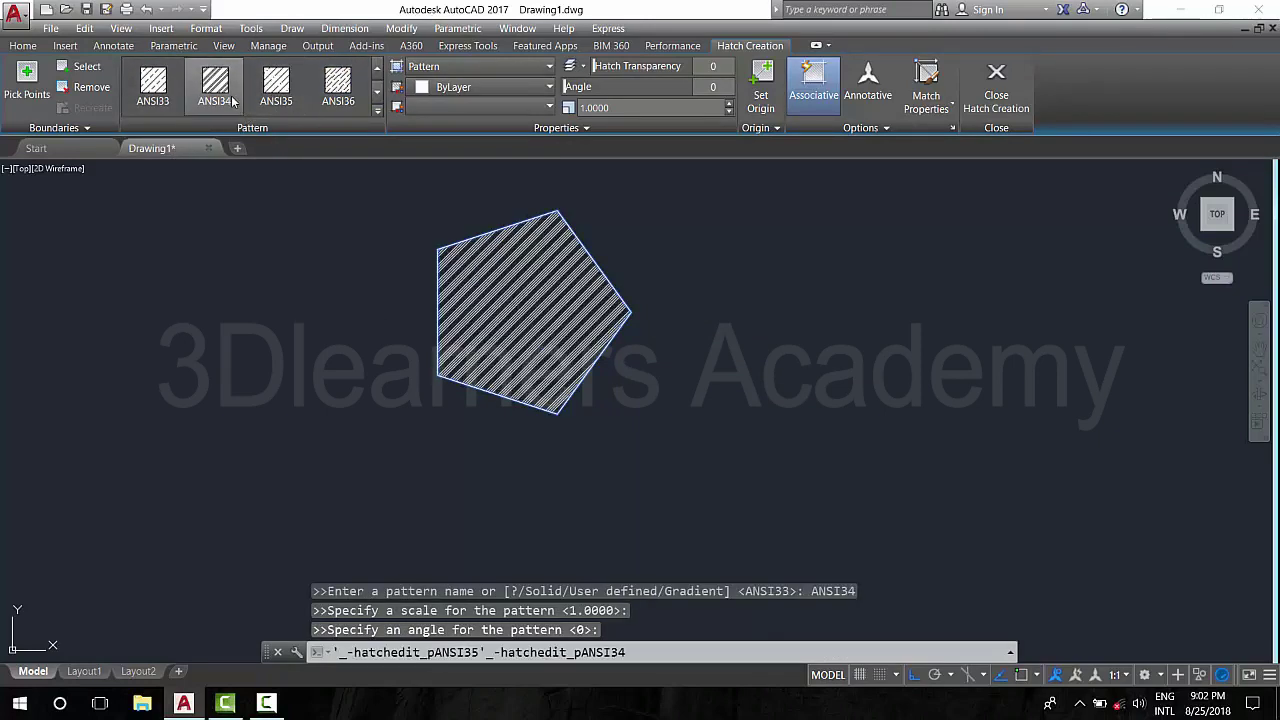
click(276, 90)
click(340, 98)
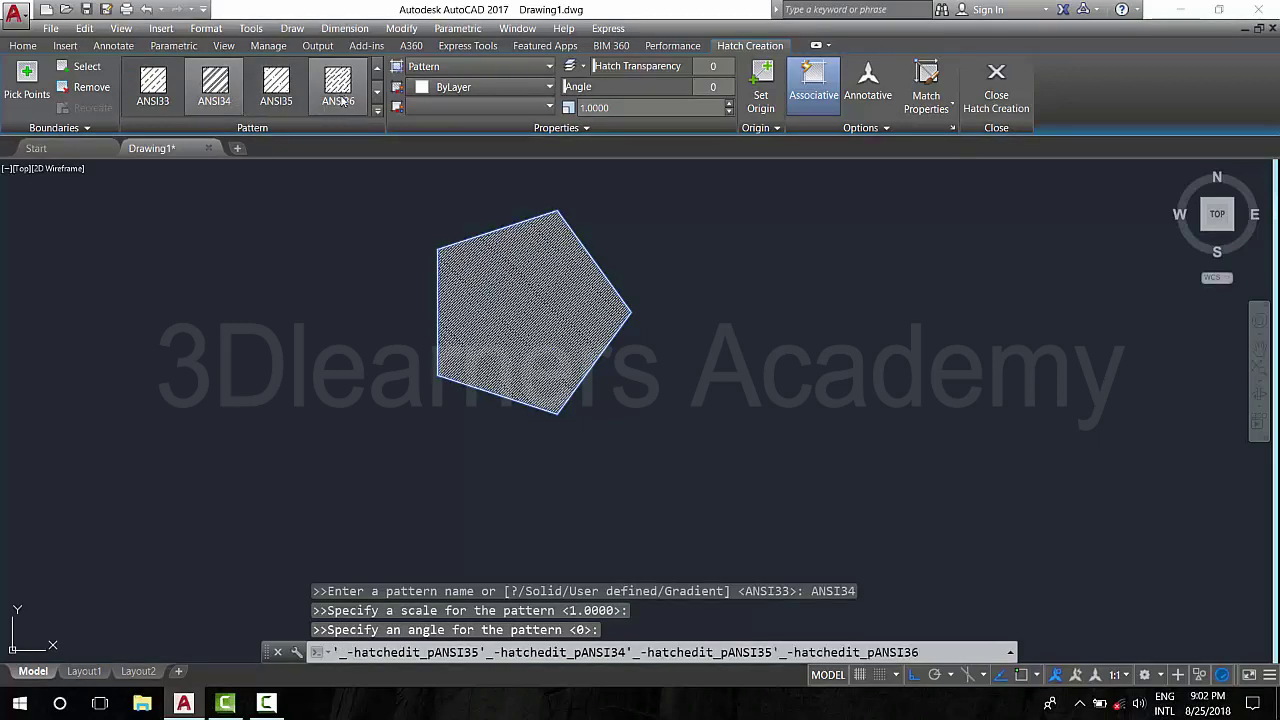
Apply the CROSS hatch pattern to the pentagon and finish the command.
click(377, 116)
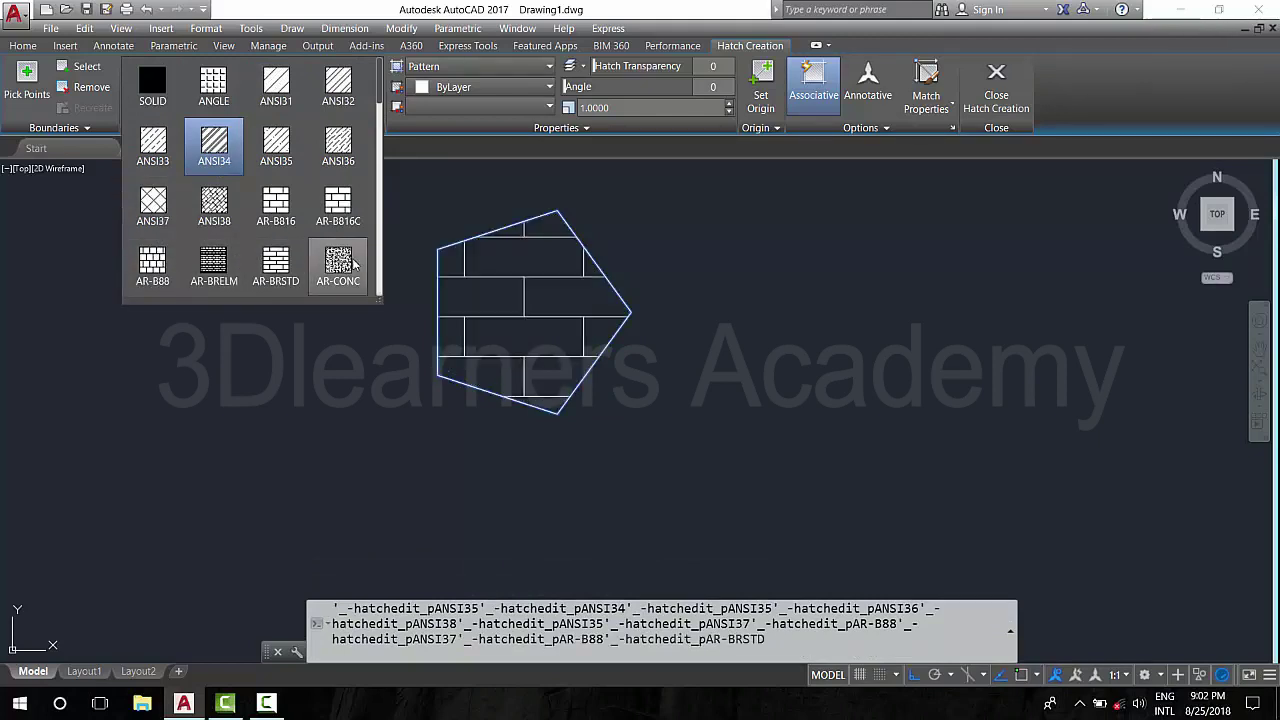
scroll(380, 203, down, 3)
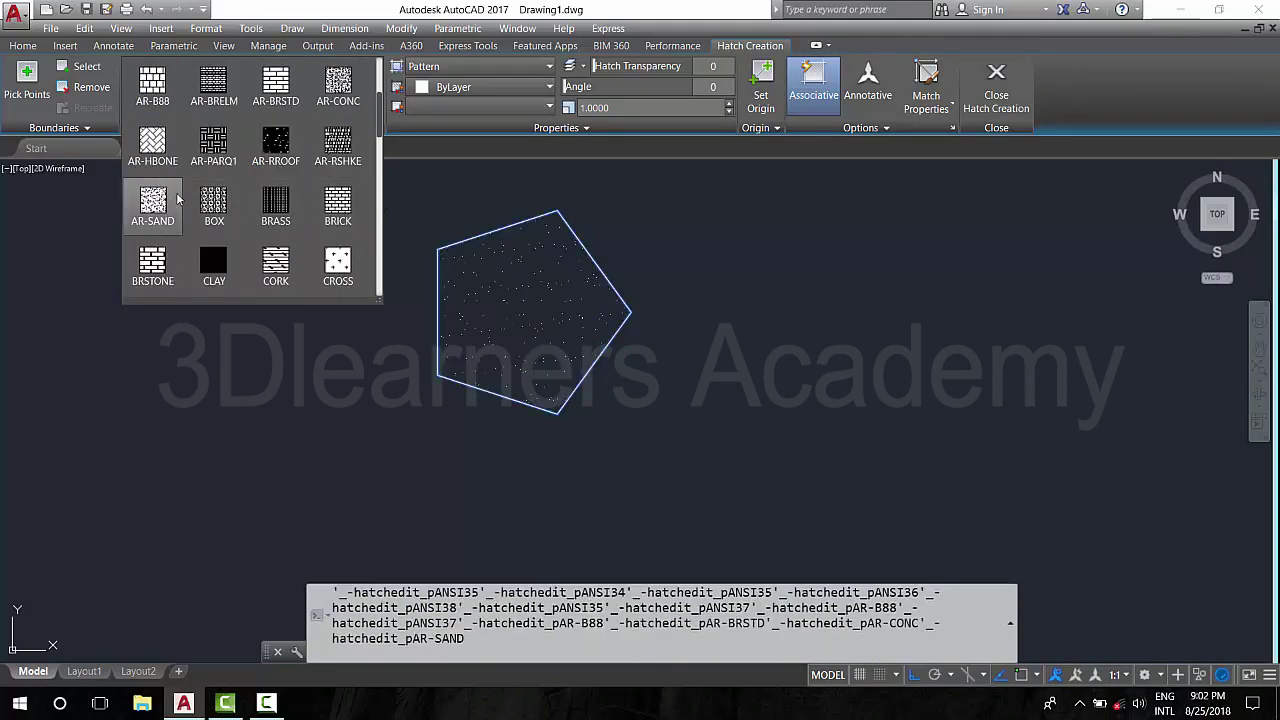
click(343, 268)
scroll(547, 314, up, 3)
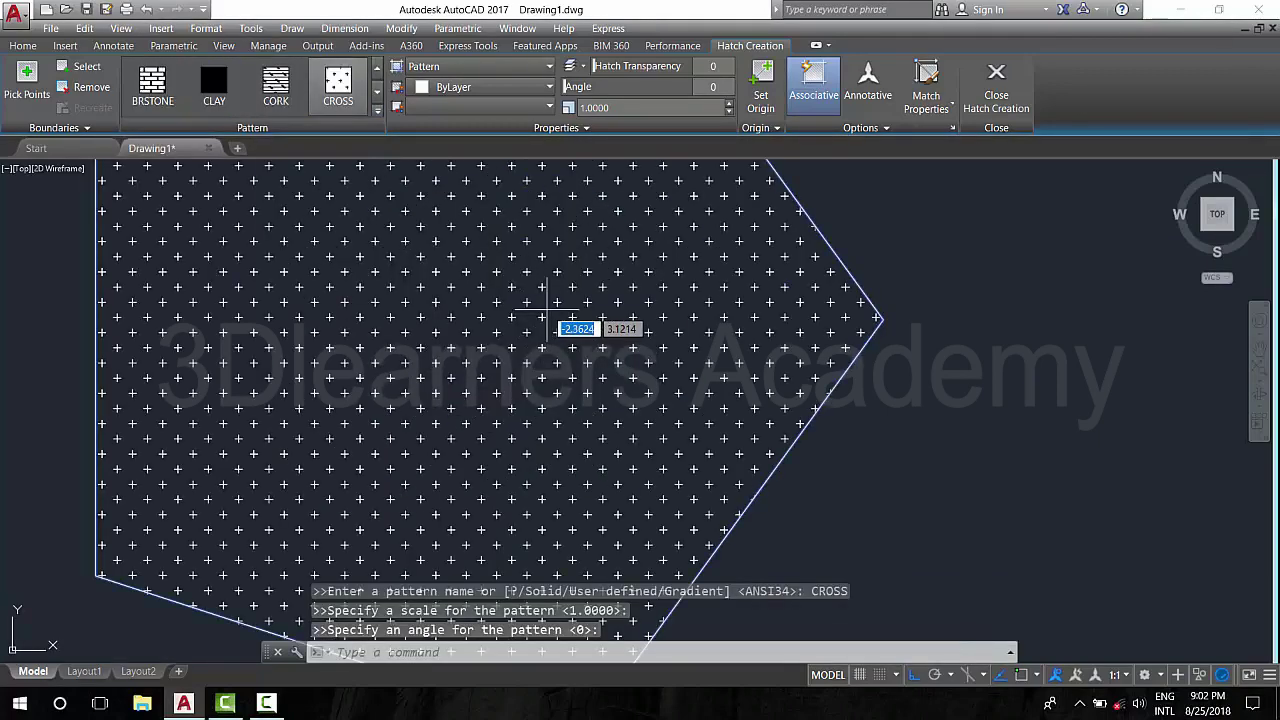
scroll(651, 334, down, 4)
scroll(655, 320, up, 2)
key(Return)
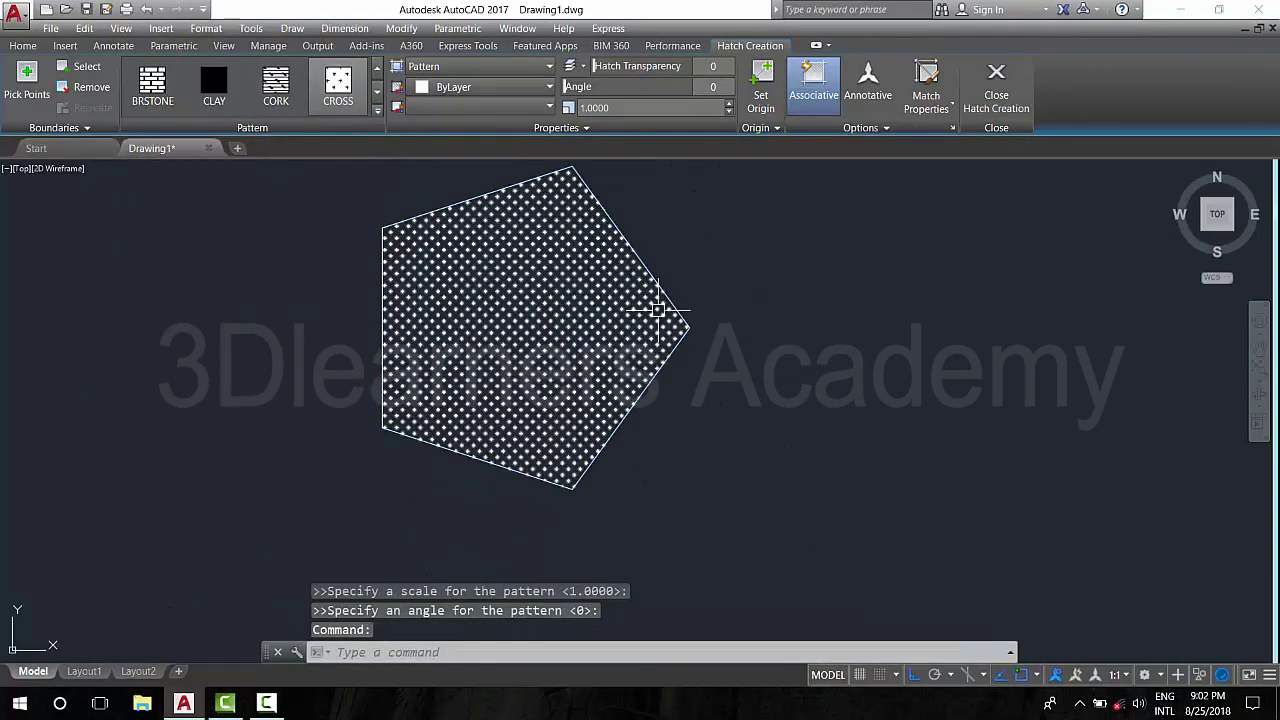
key(Escape)
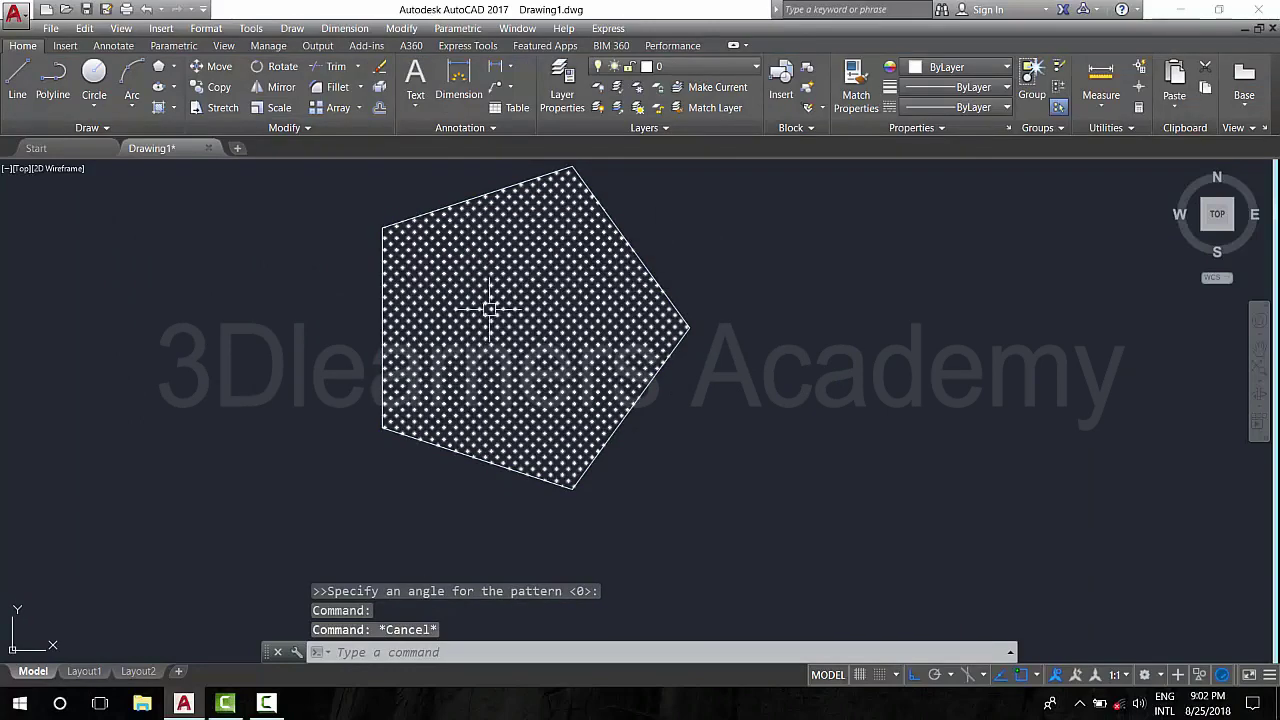
Erase the CROSS hatch and then the pentagon.
click(490, 309)
text(E)
key(Return)
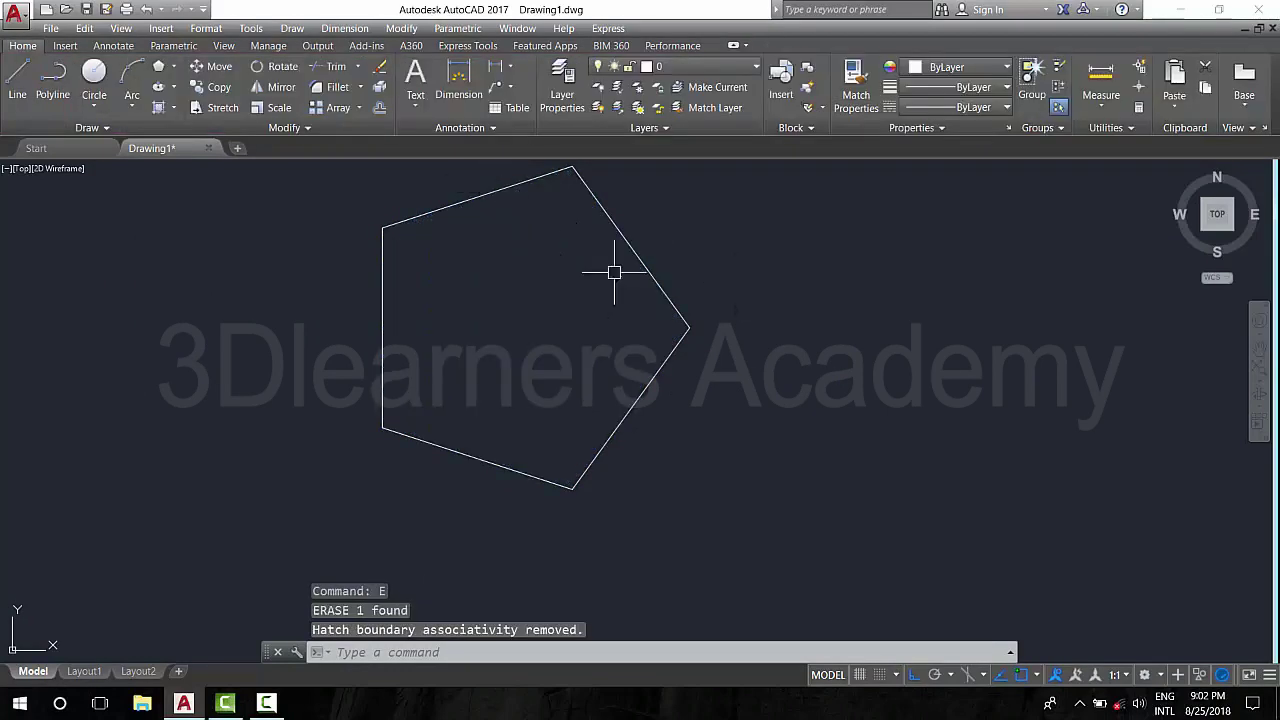
click(808, 423)
click(281, 230)
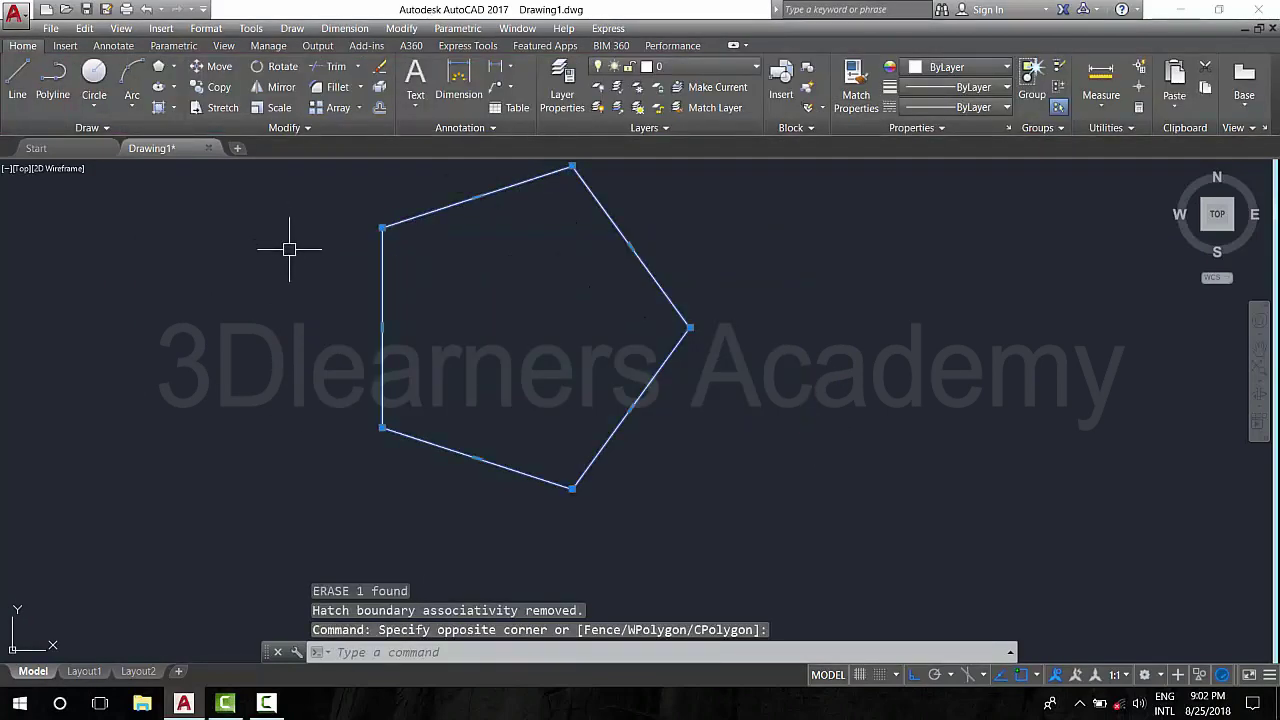
text(e)
key(Return)
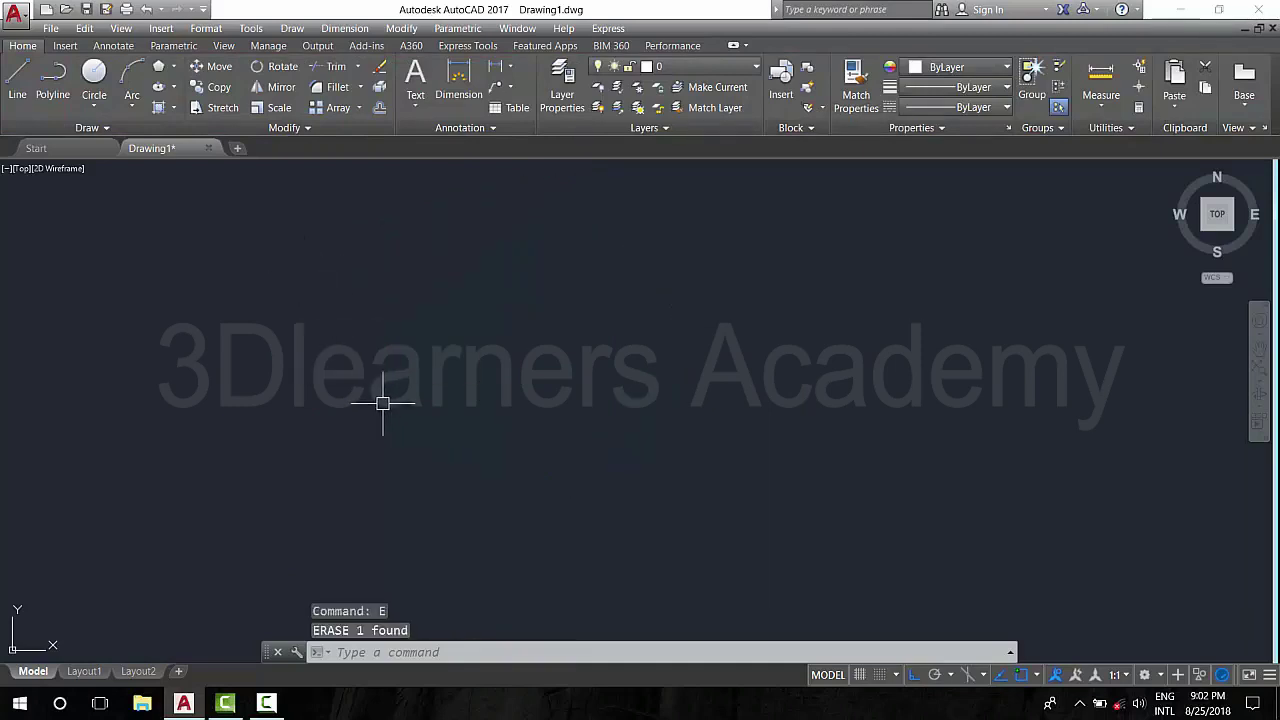
Draw a rectangle by two opposite corners in the middle of the drawing.
click(175, 67)
click(193, 100)
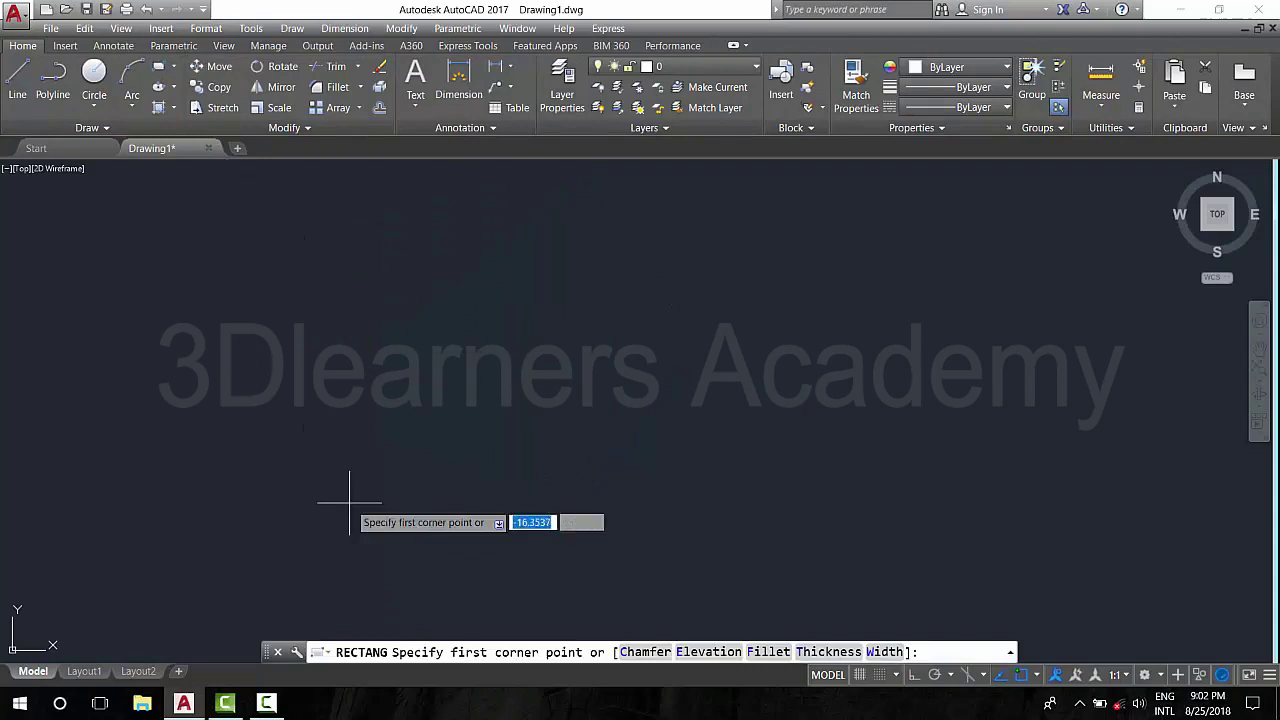
click(338, 323)
click(768, 515)
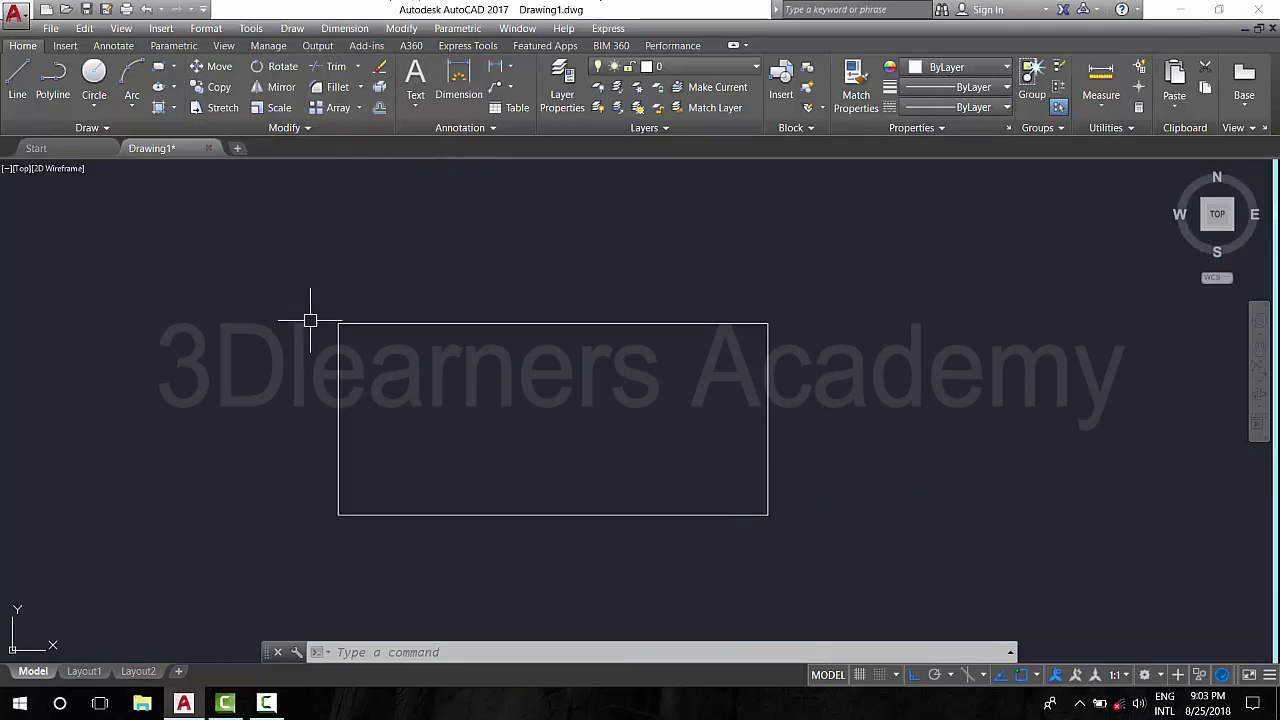
click(161, 111)
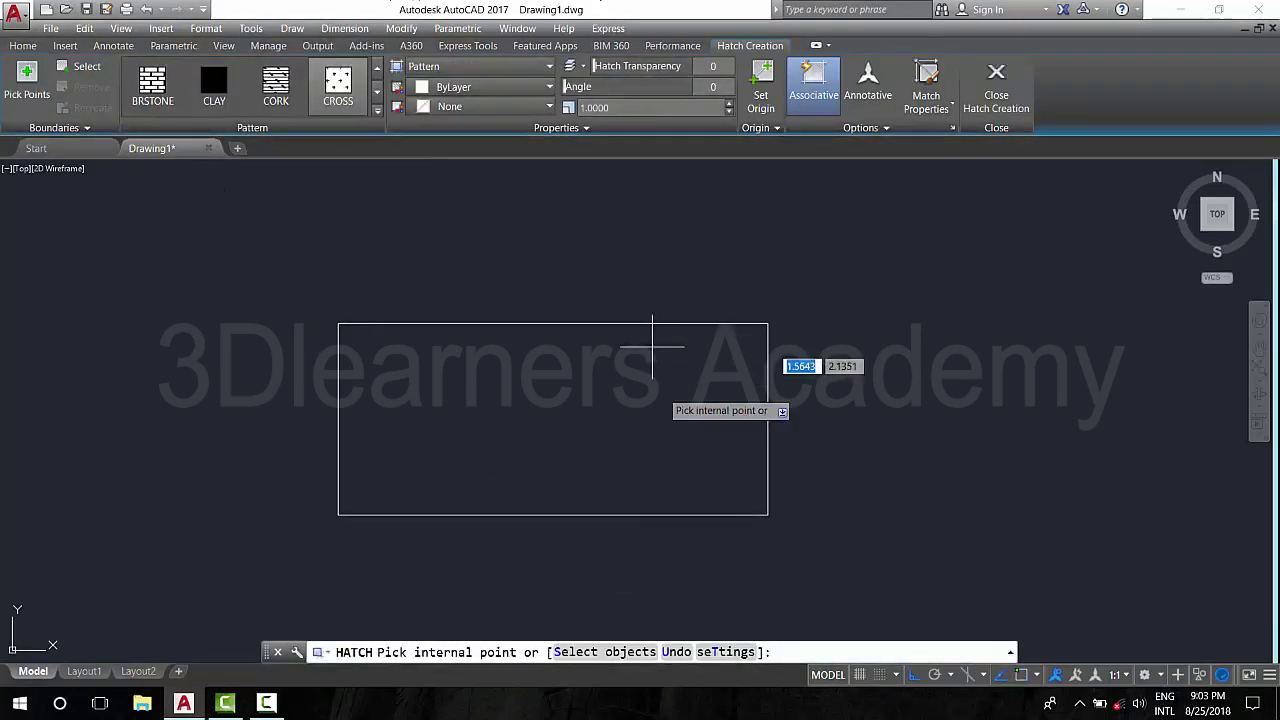
click(666, 346)
key(Return)
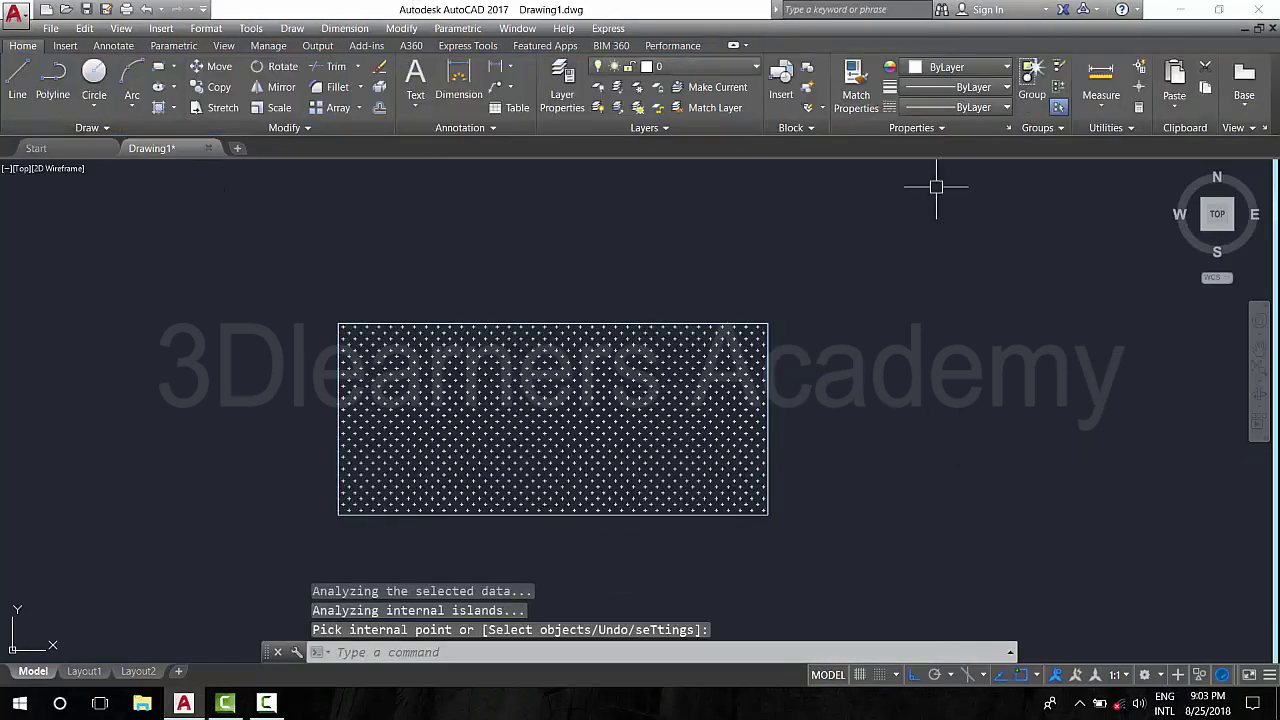
click(173, 107)
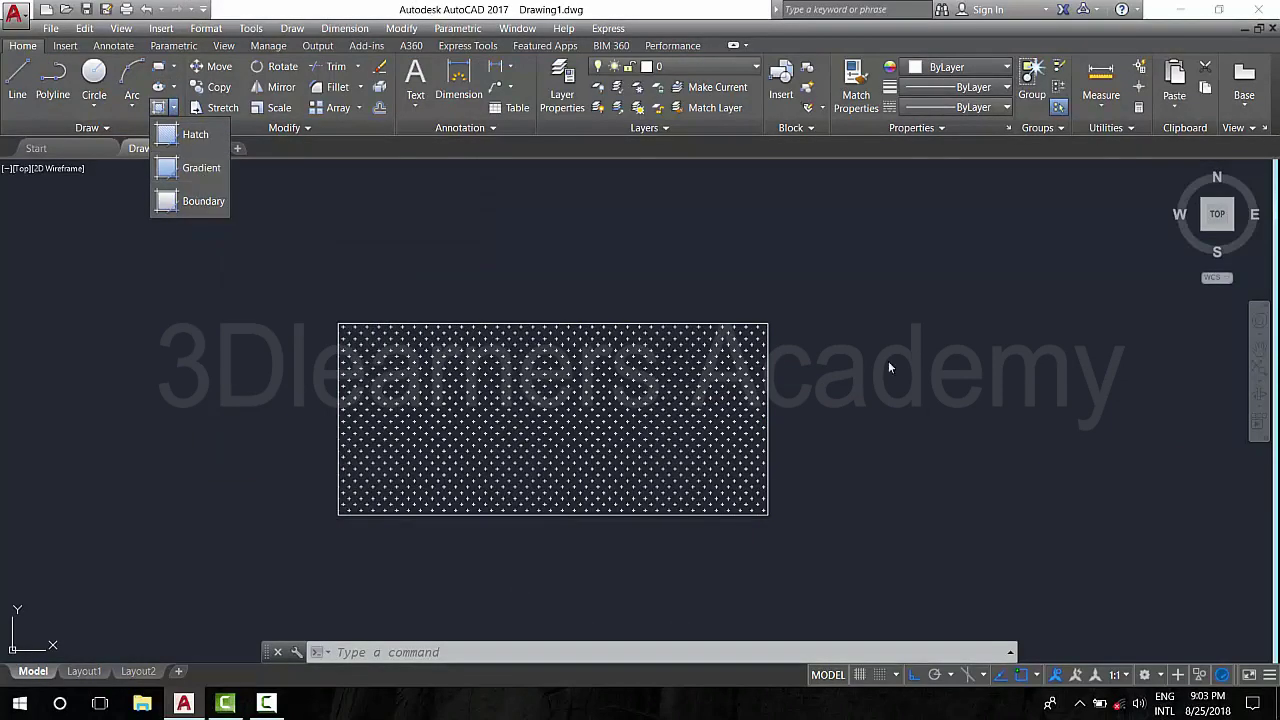
click(663, 403)
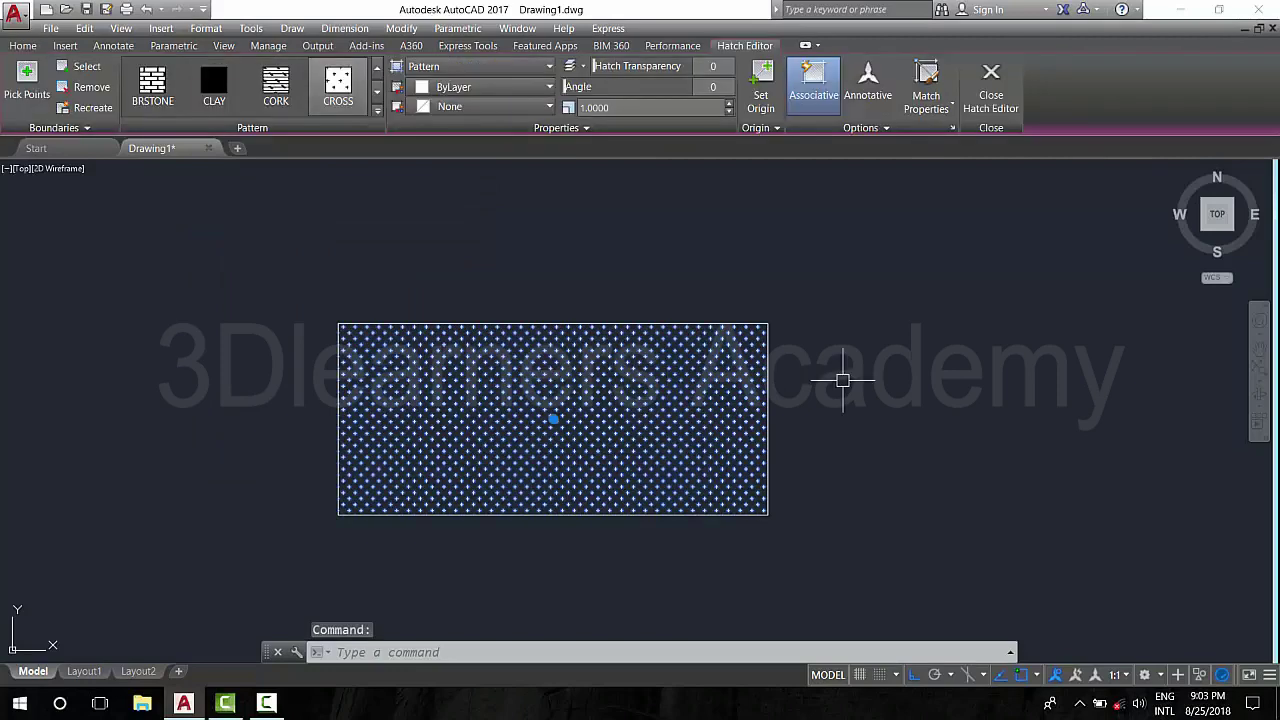
text(e)
key(Return)
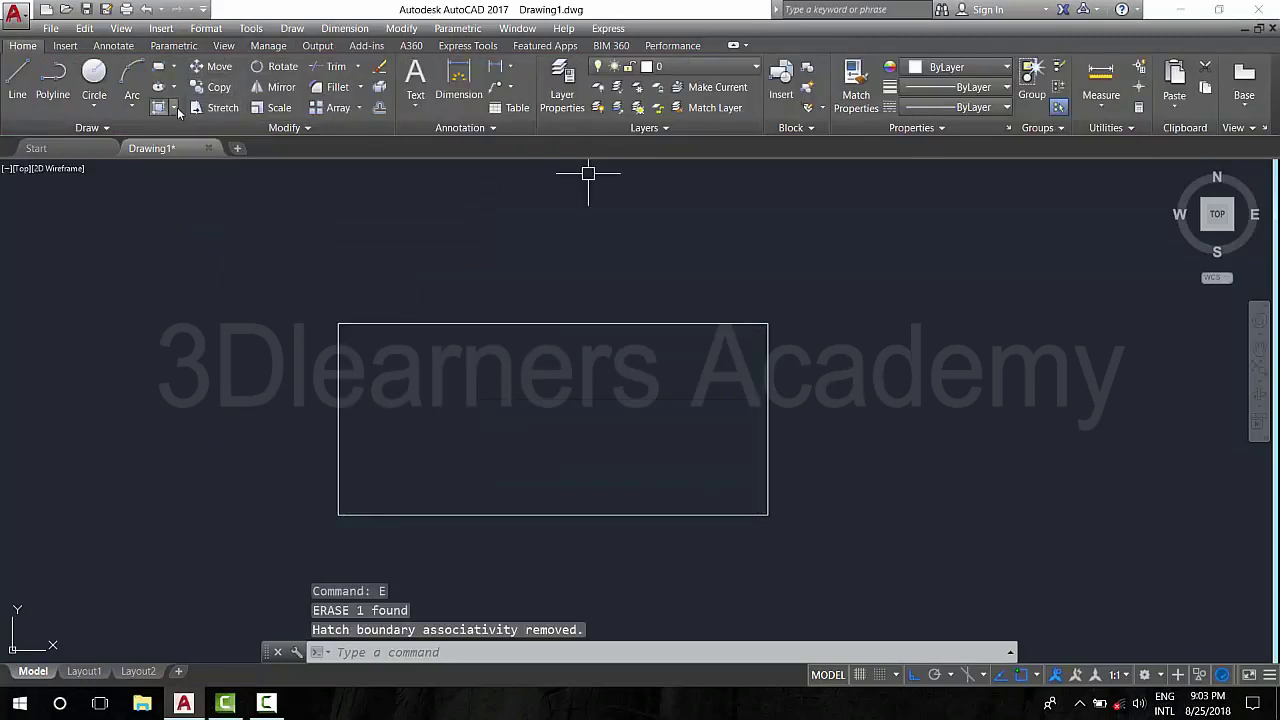
click(173, 107)
click(200, 168)
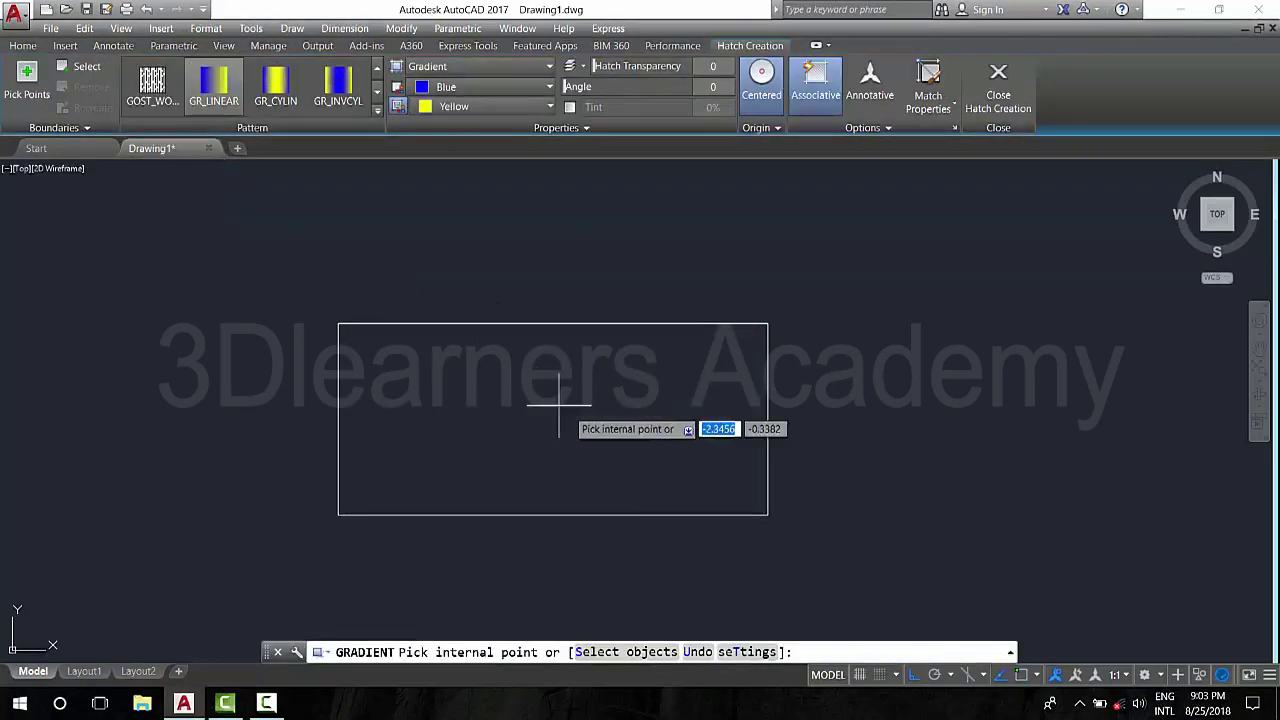
click(590, 414)
key(Return)
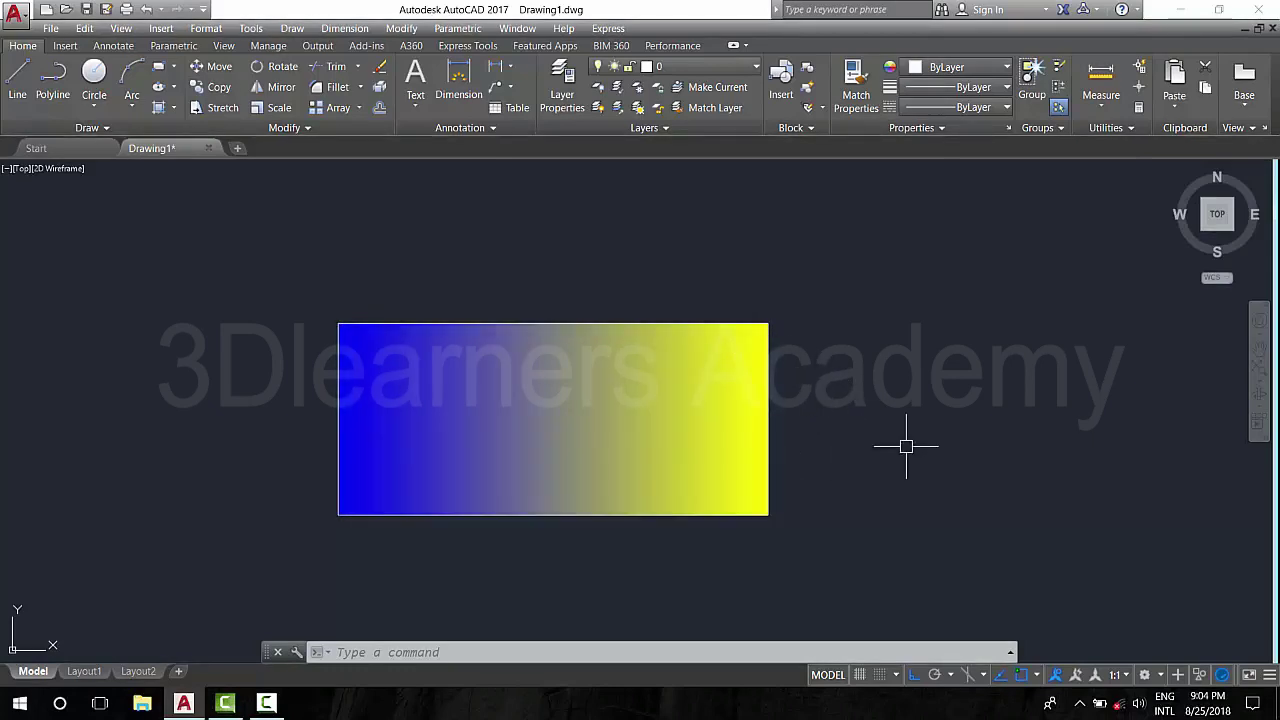
click(695, 360)
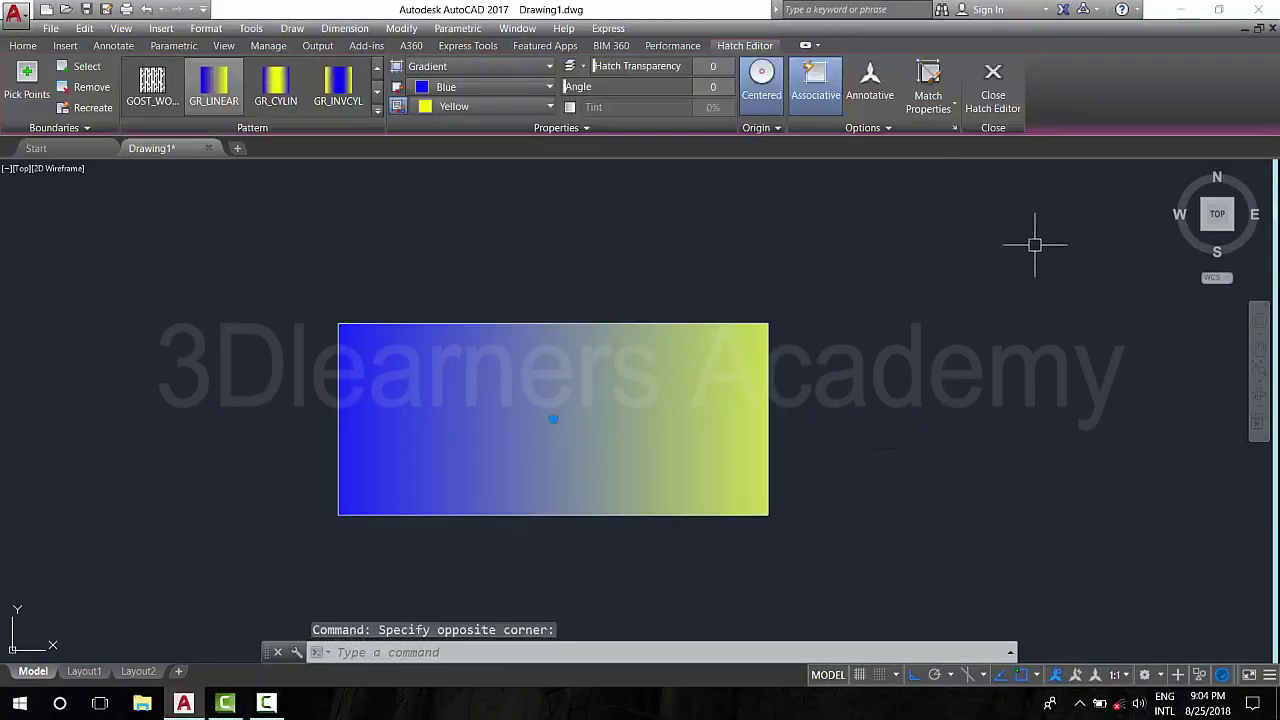
text(E)
key(Return)
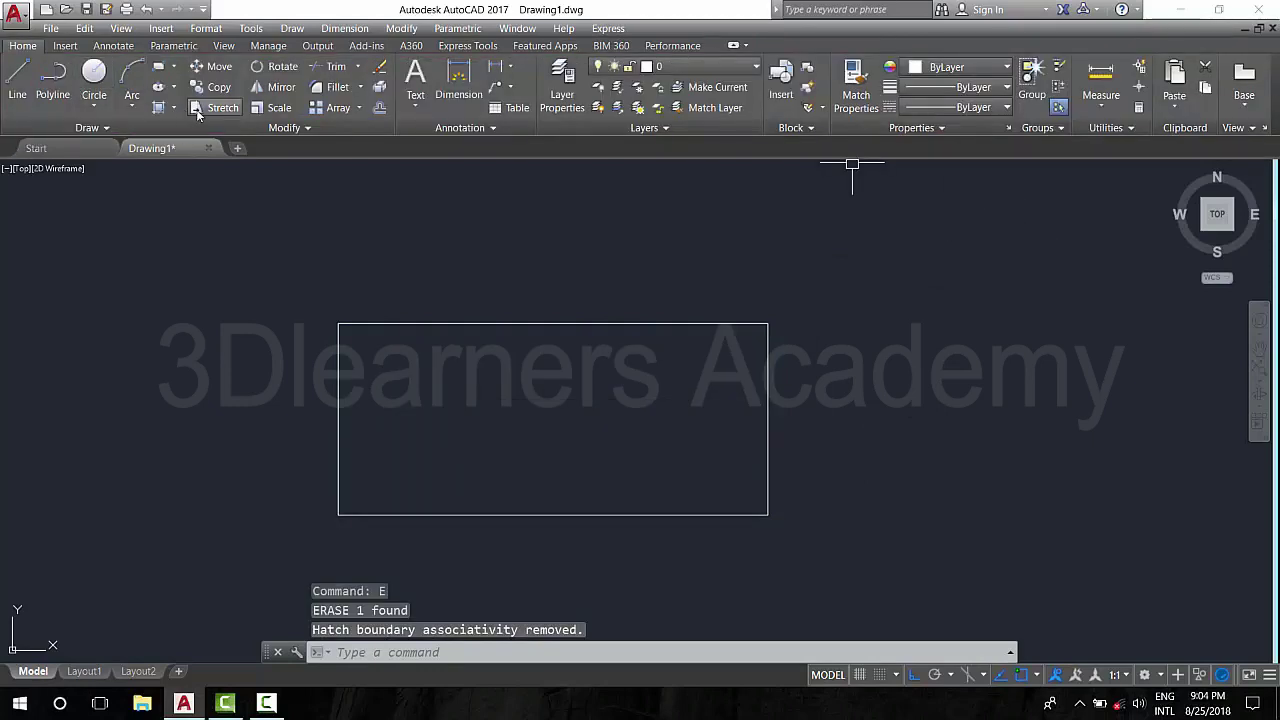
Create a boundary polyline by picking a point inside the rectangle with the Boundary tool.
click(172, 108)
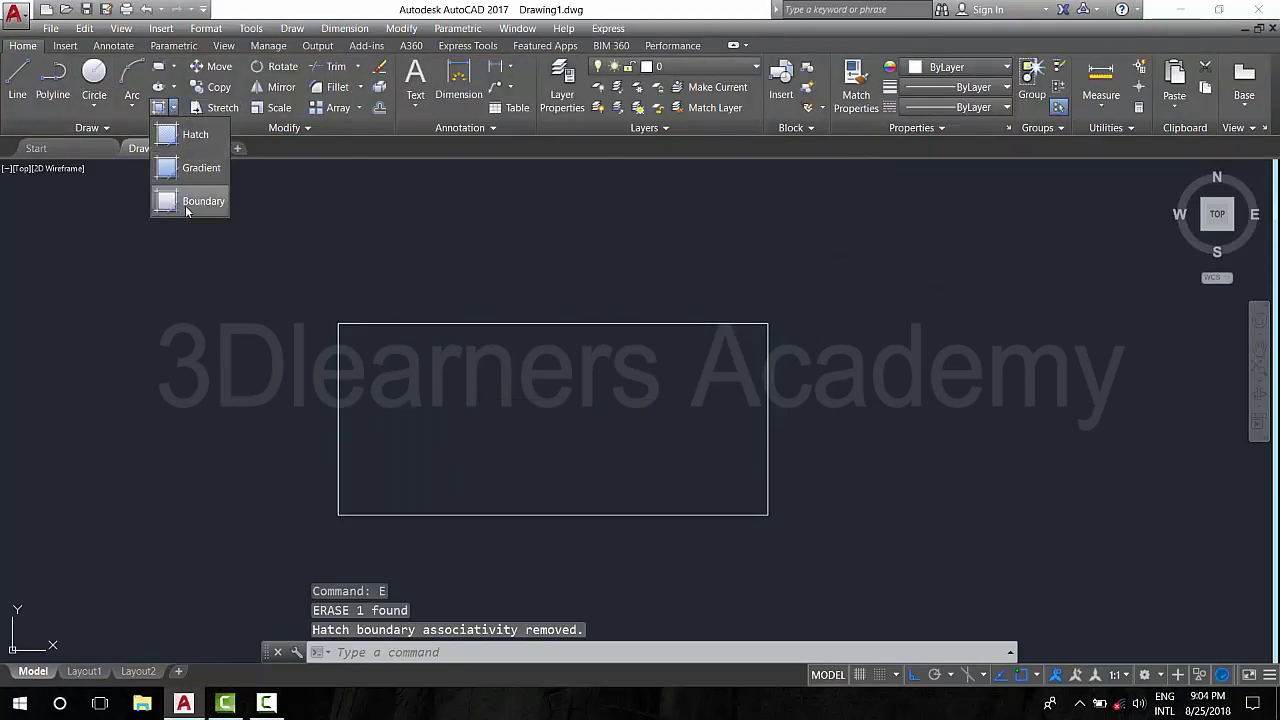
click(203, 201)
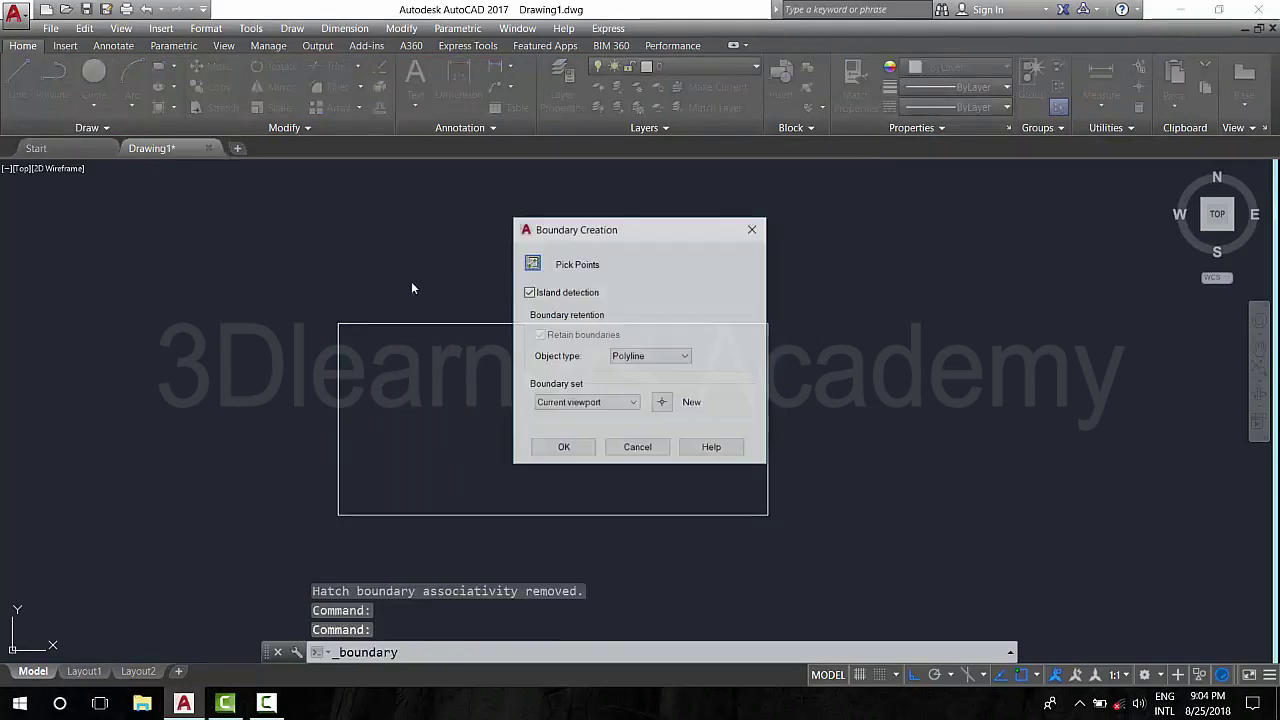
click(532, 262)
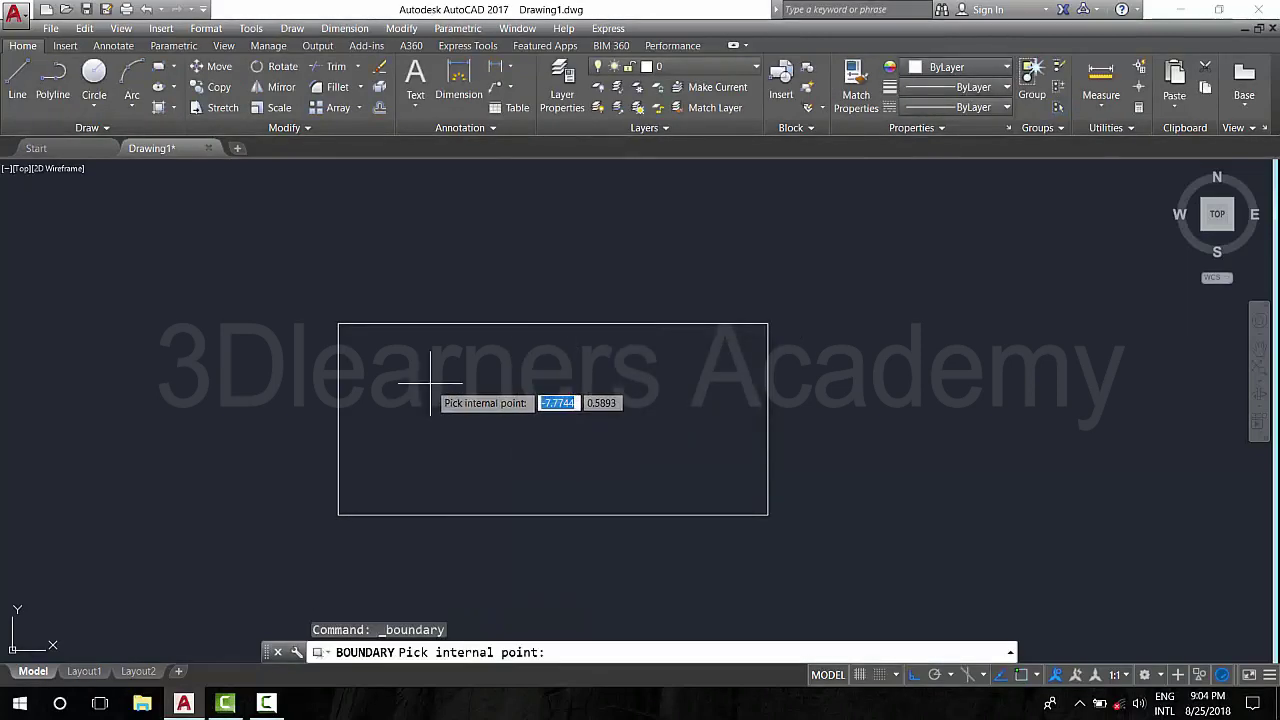
click(545, 328)
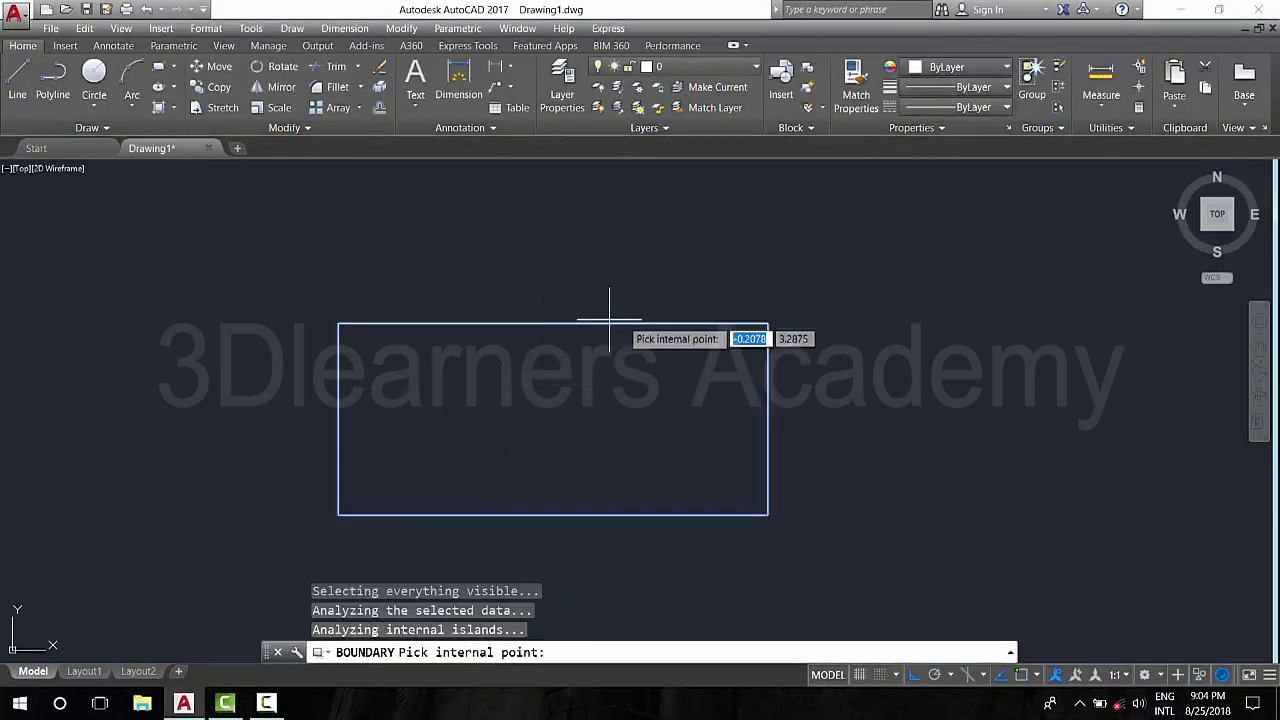
key(Return)
Erase the new boundary polyline, leaving the original rectangle, and expand the Draw panel.
click(676, 322)
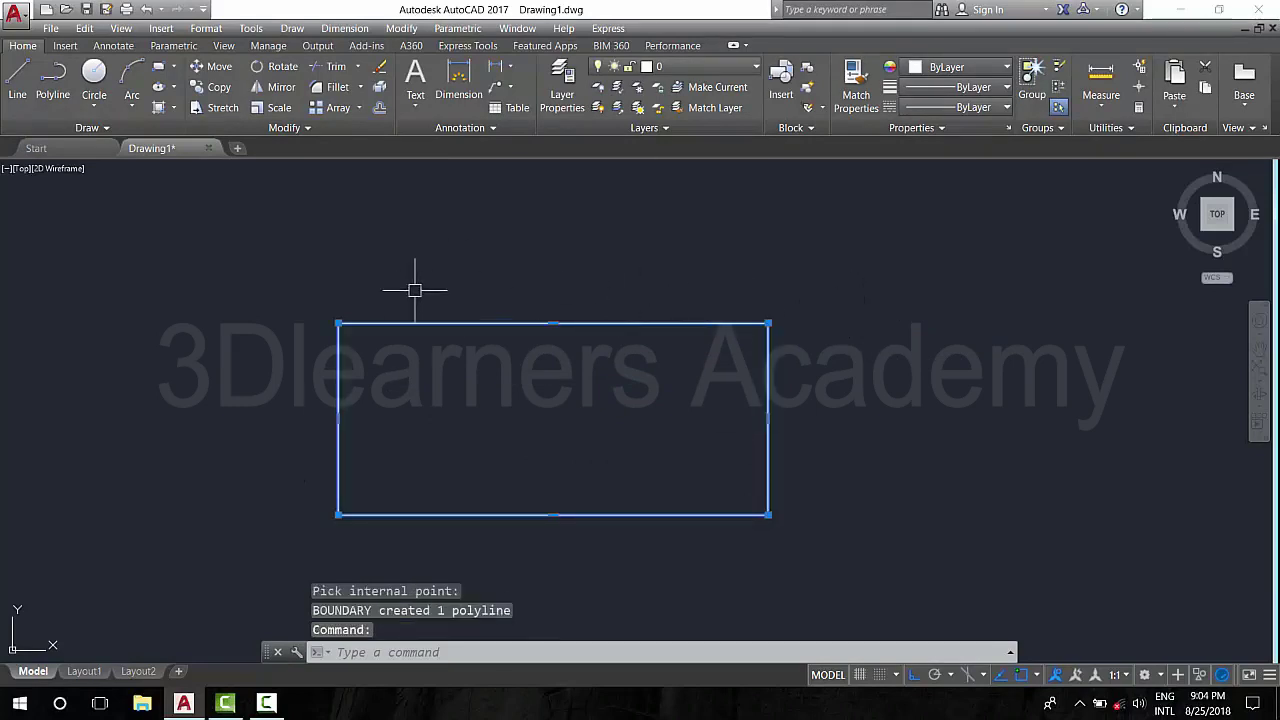
text(e)
key(Return)
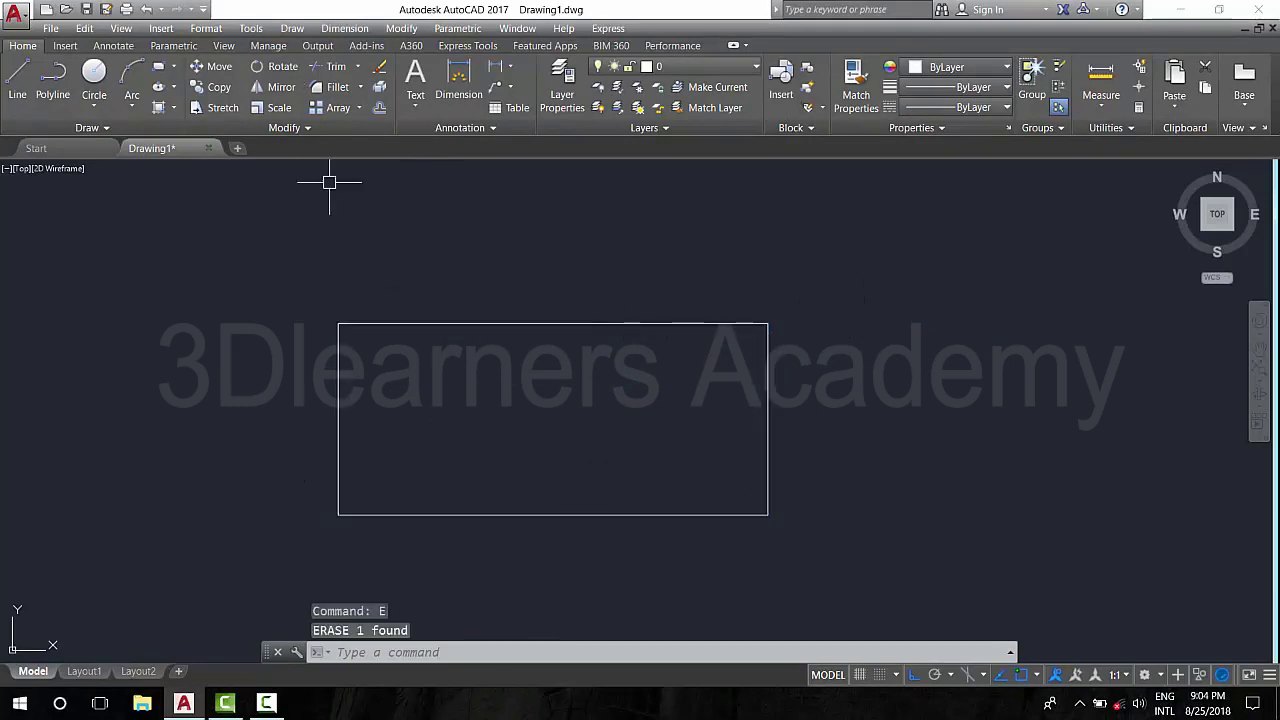
click(605, 324)
key(Escape)
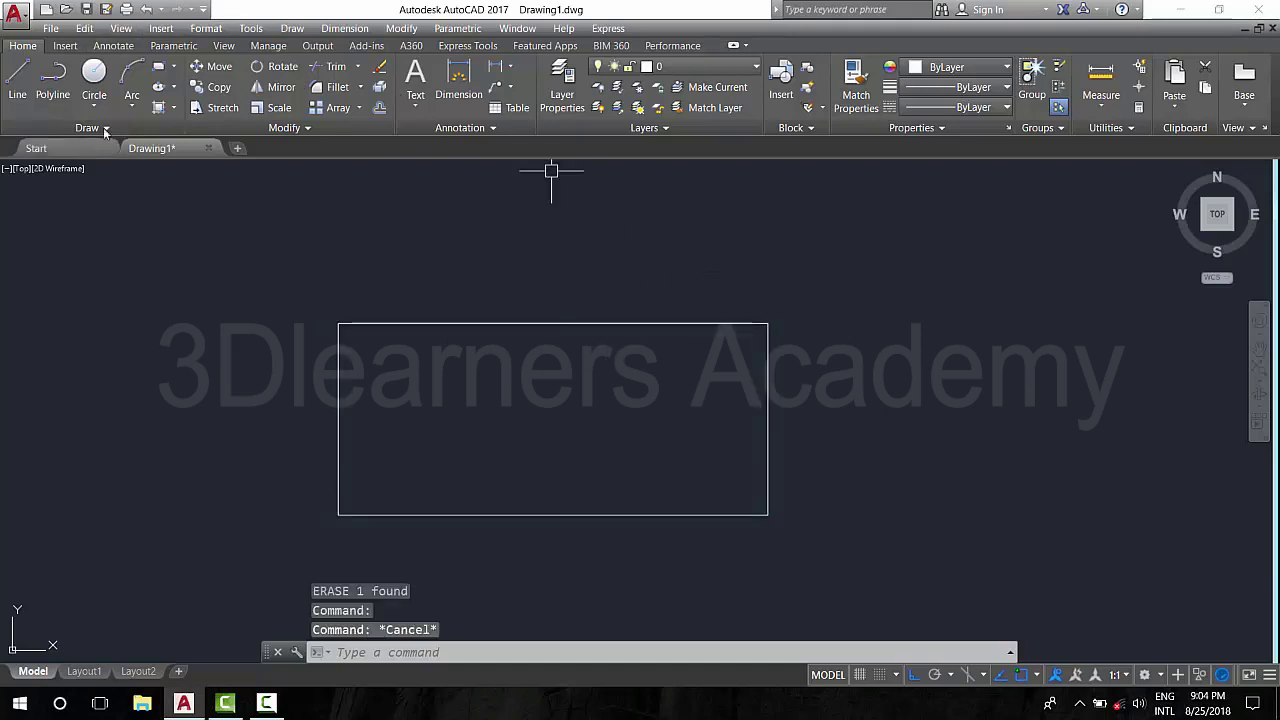
click(105, 128)
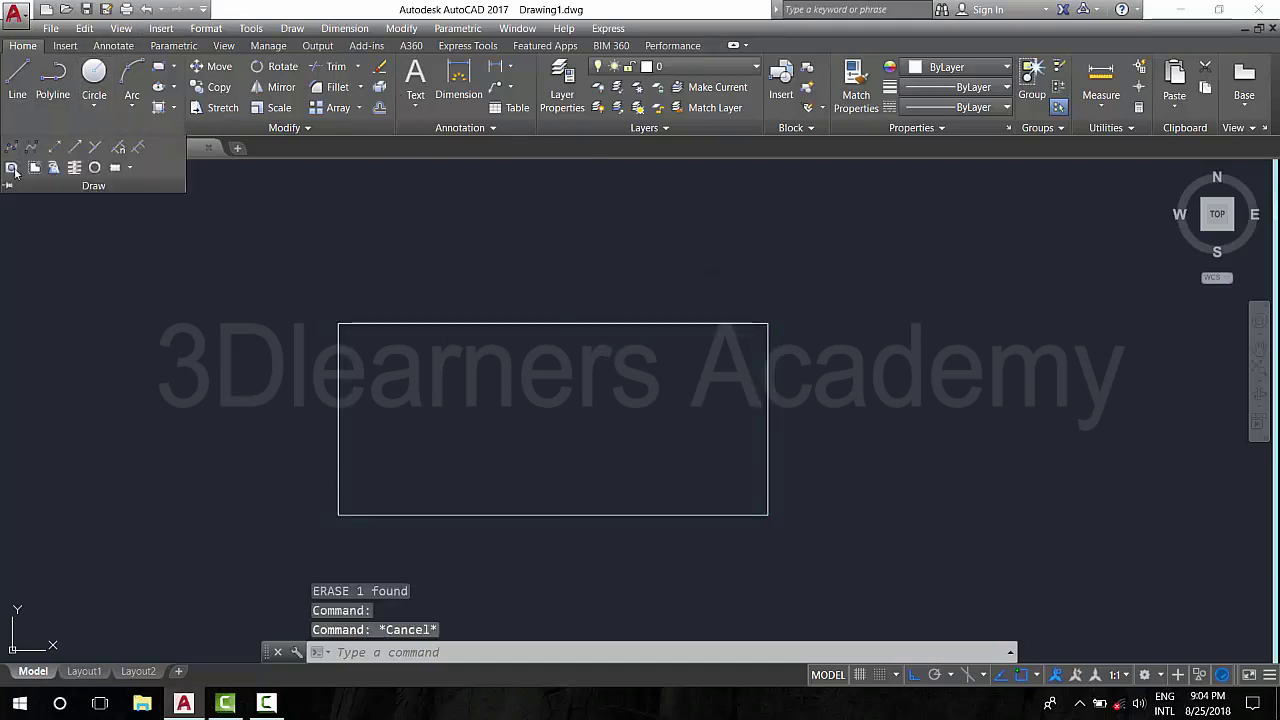
Window-select the existing rectangle and erase it.
click(923, 509)
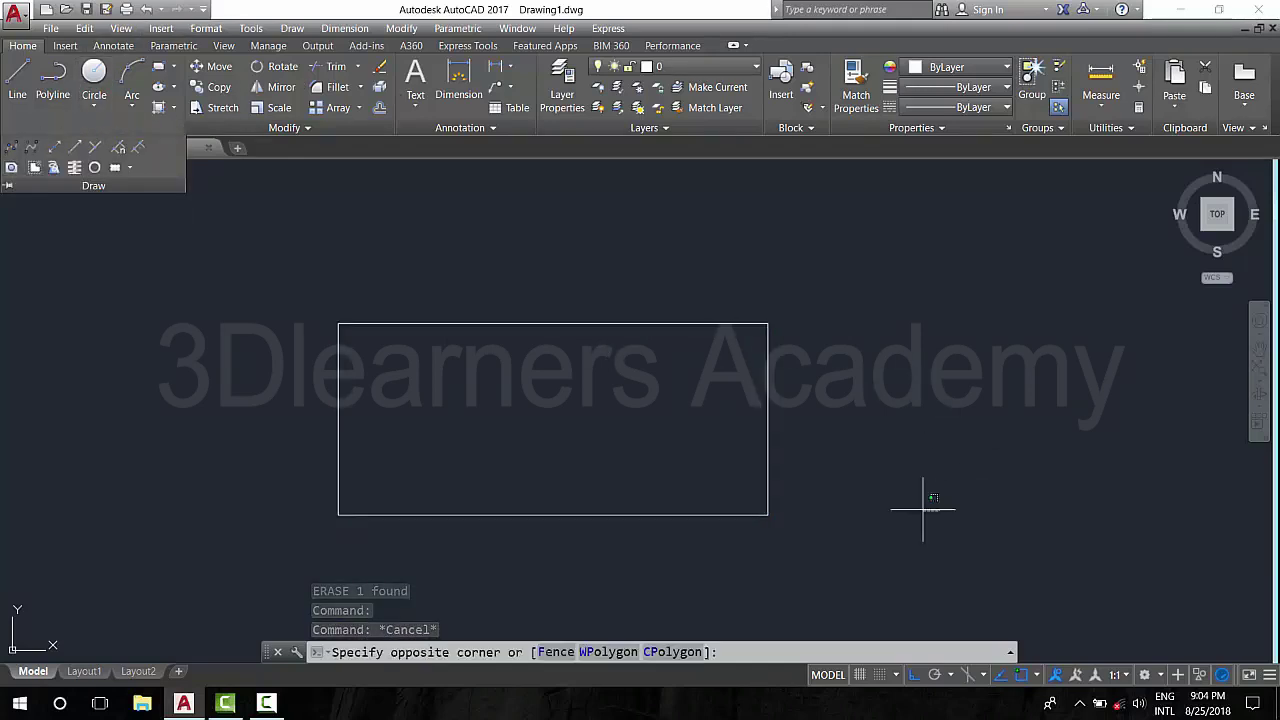
click(364, 247)
text(e)
key(Return)
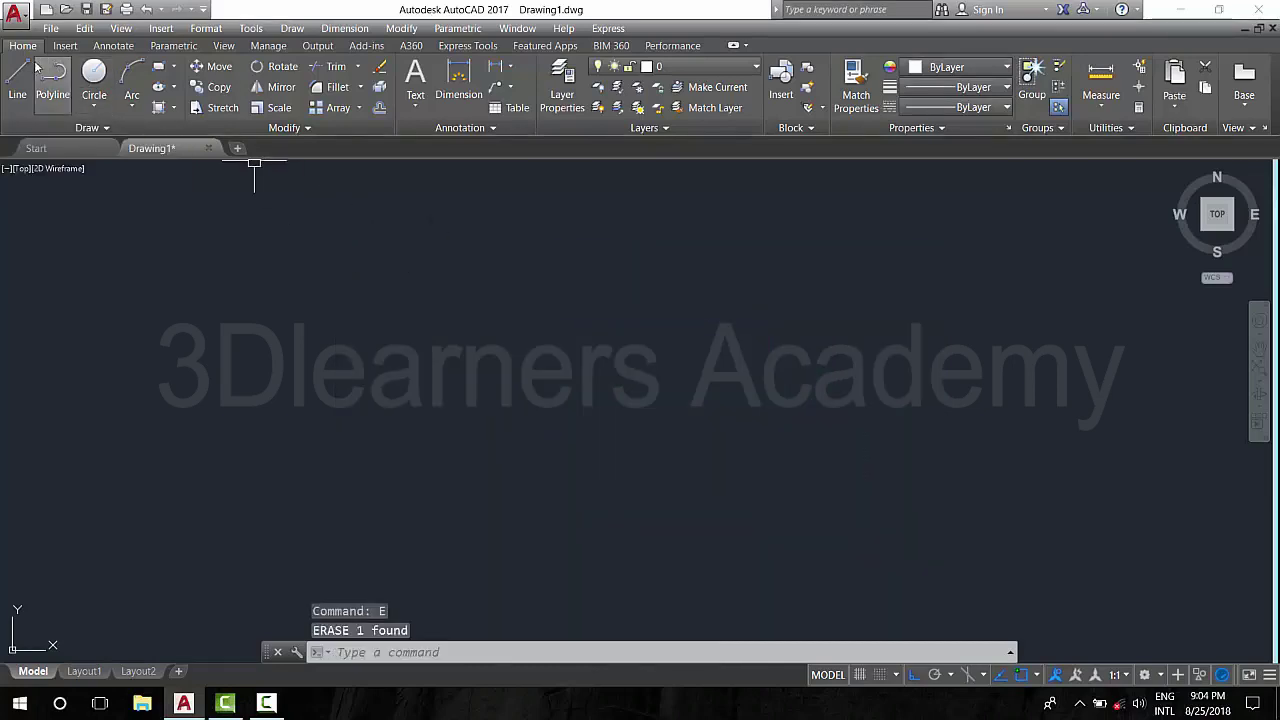
Redraw the rectangle as four connected line segments with the Line tool.
click(18, 80)
click(420, 302)
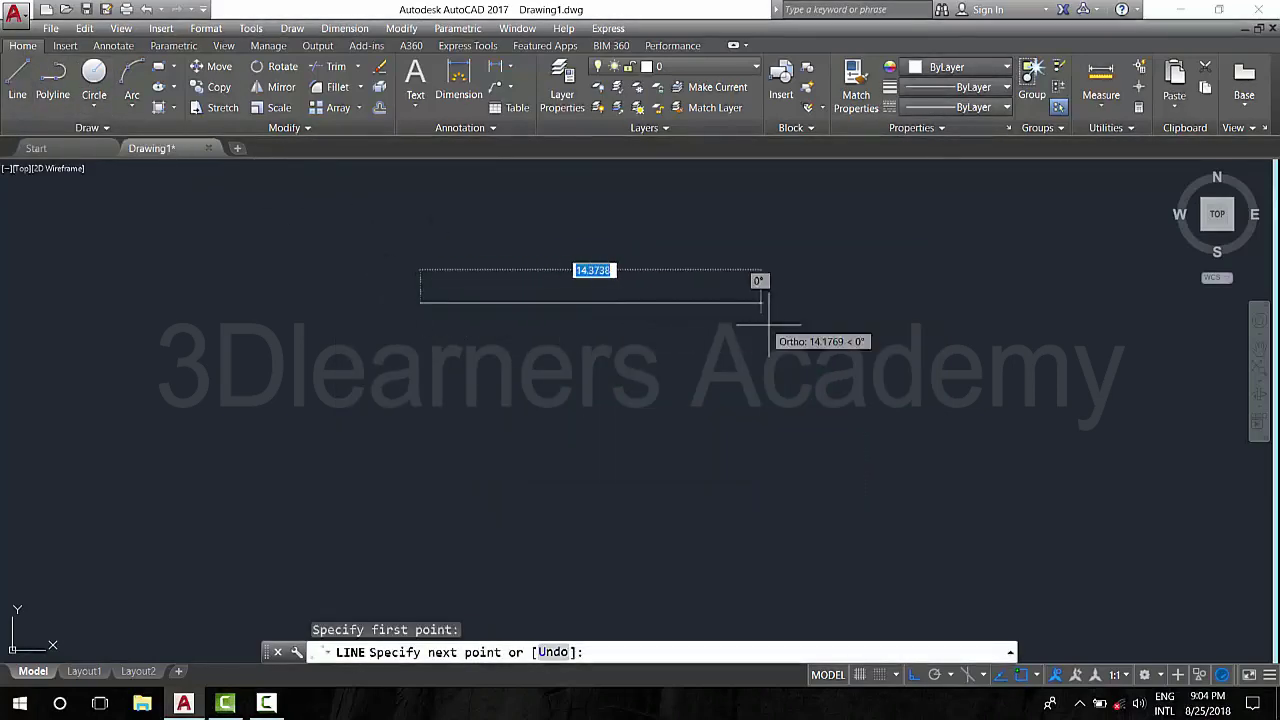
click(813, 302)
click(812, 567)
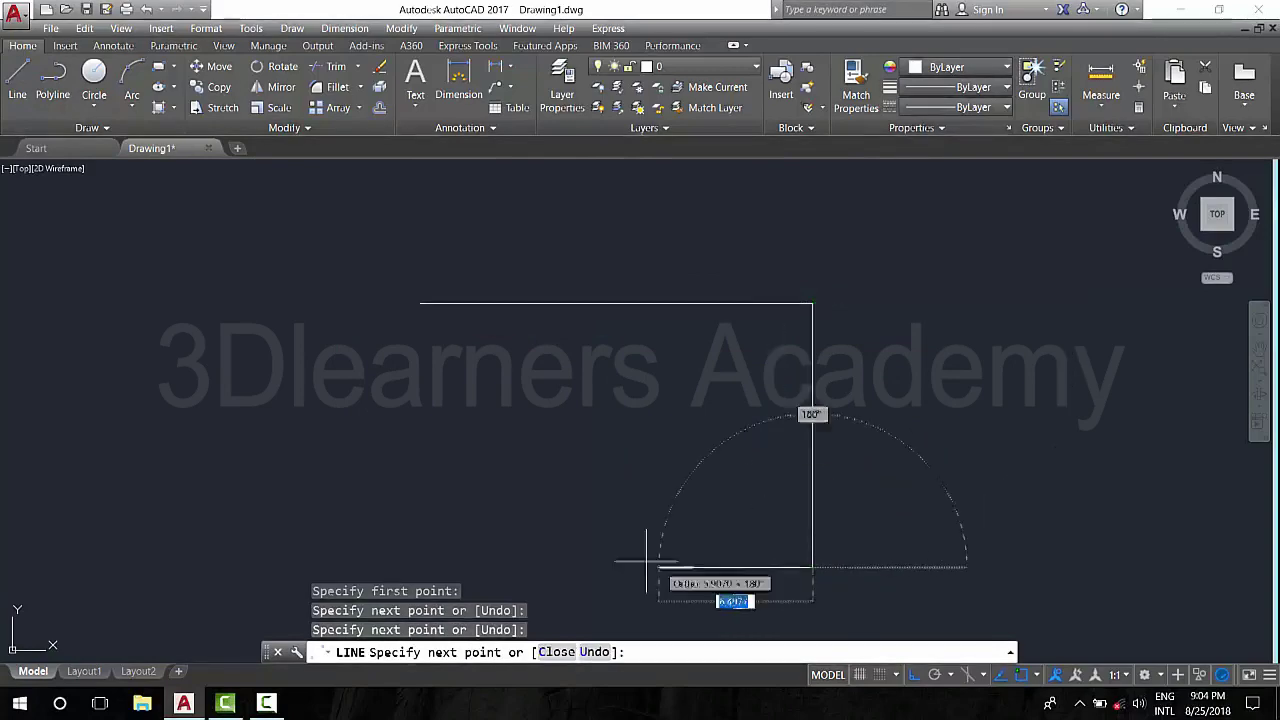
click(379, 546)
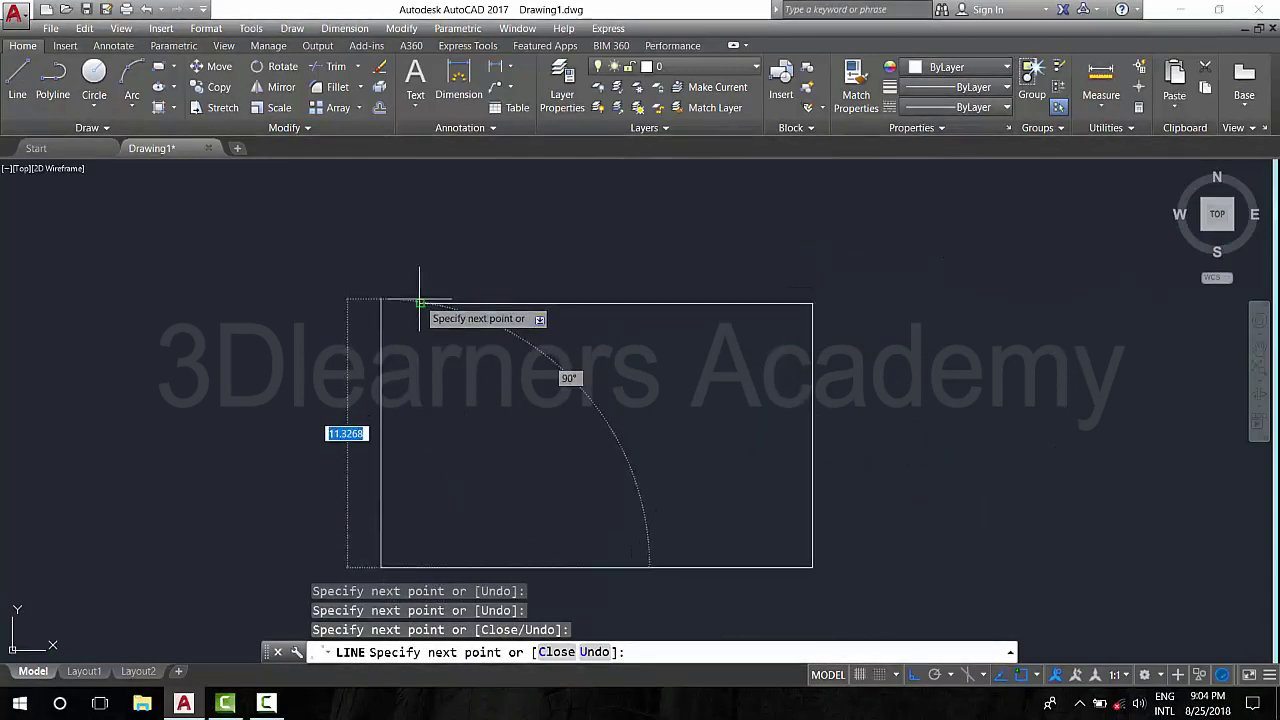
click(381, 302)
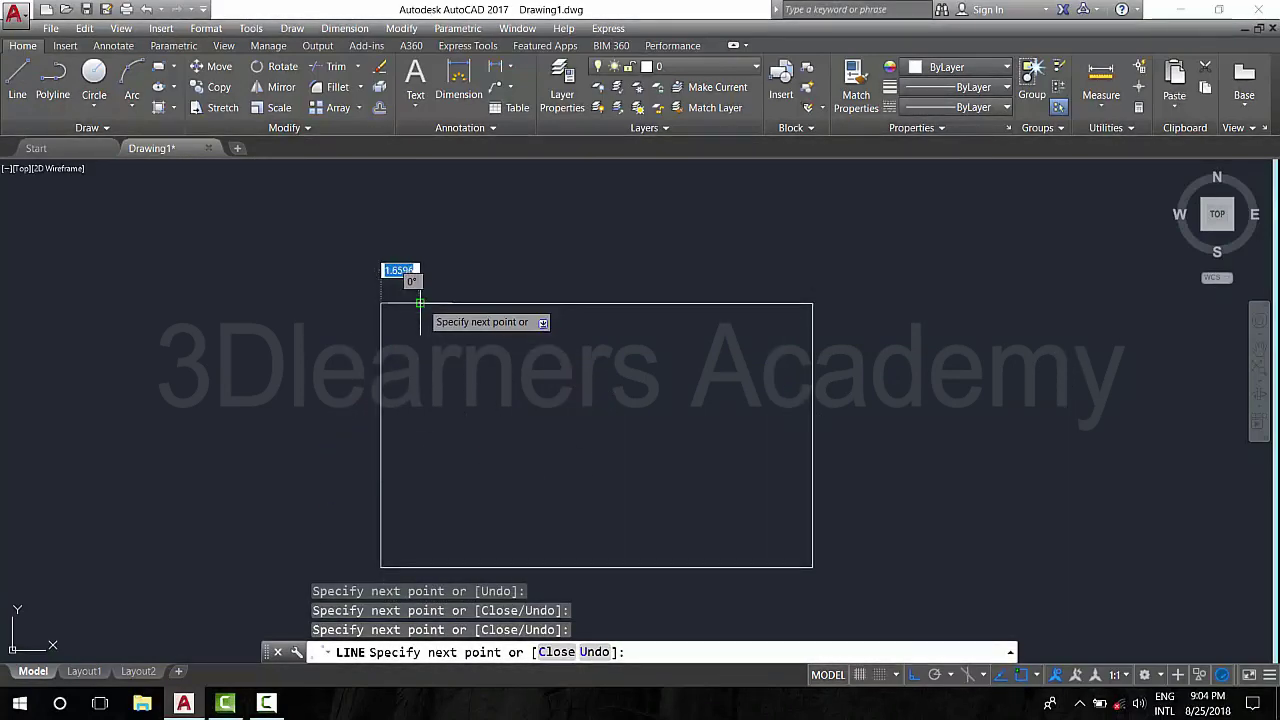
key(Return)
Select each of the four edge lines to confirm they are separate, then clear the selection.
click(590, 302)
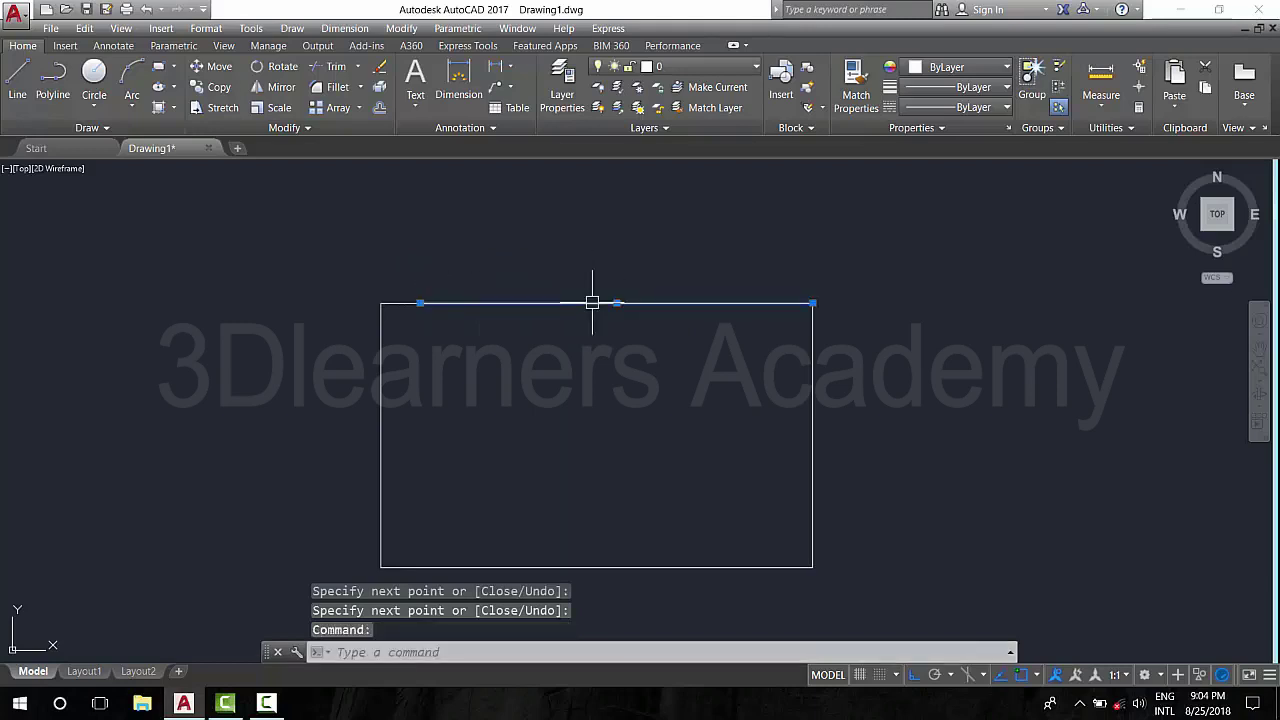
click(380, 334)
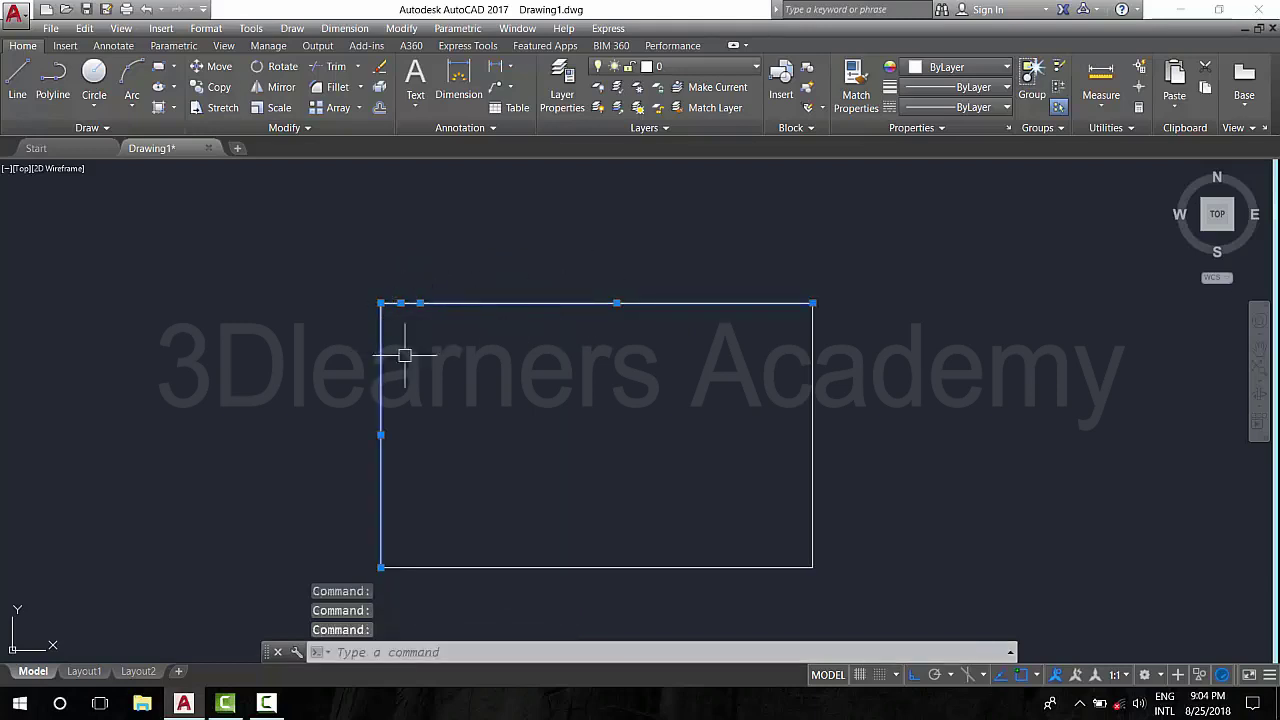
click(808, 382)
click(633, 560)
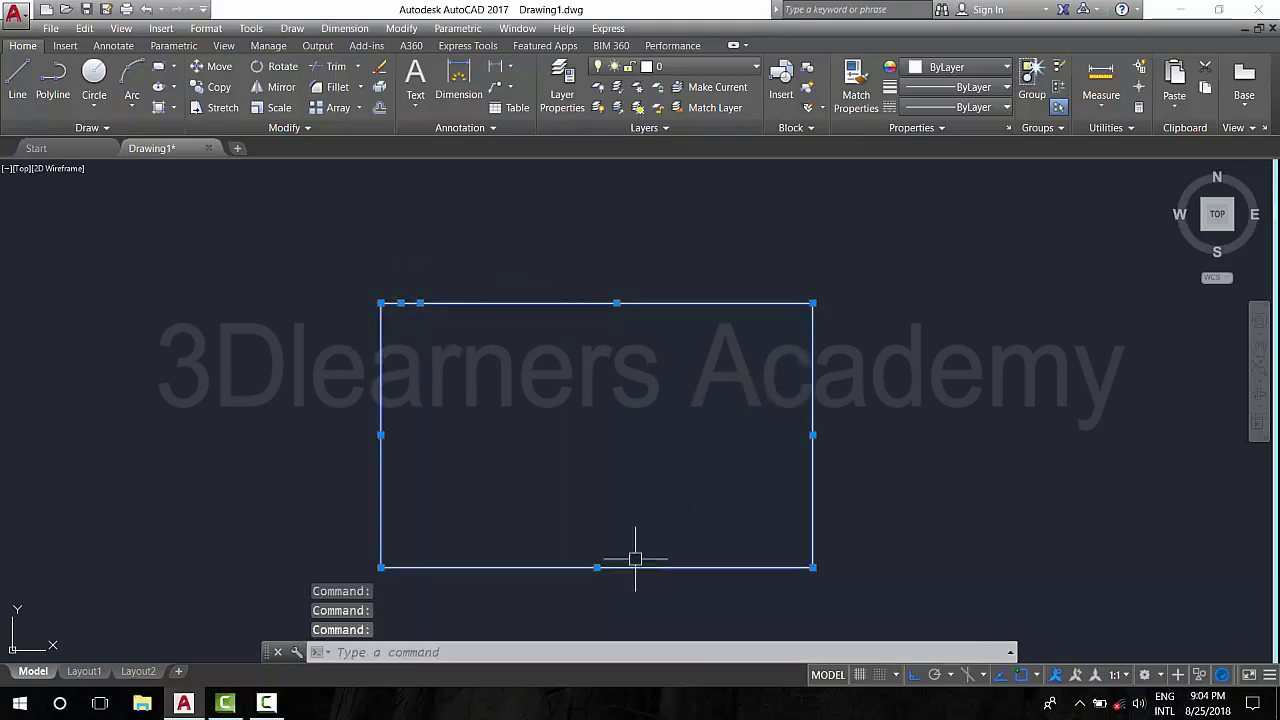
key(Escape)
key(Escape)
key(Escape)
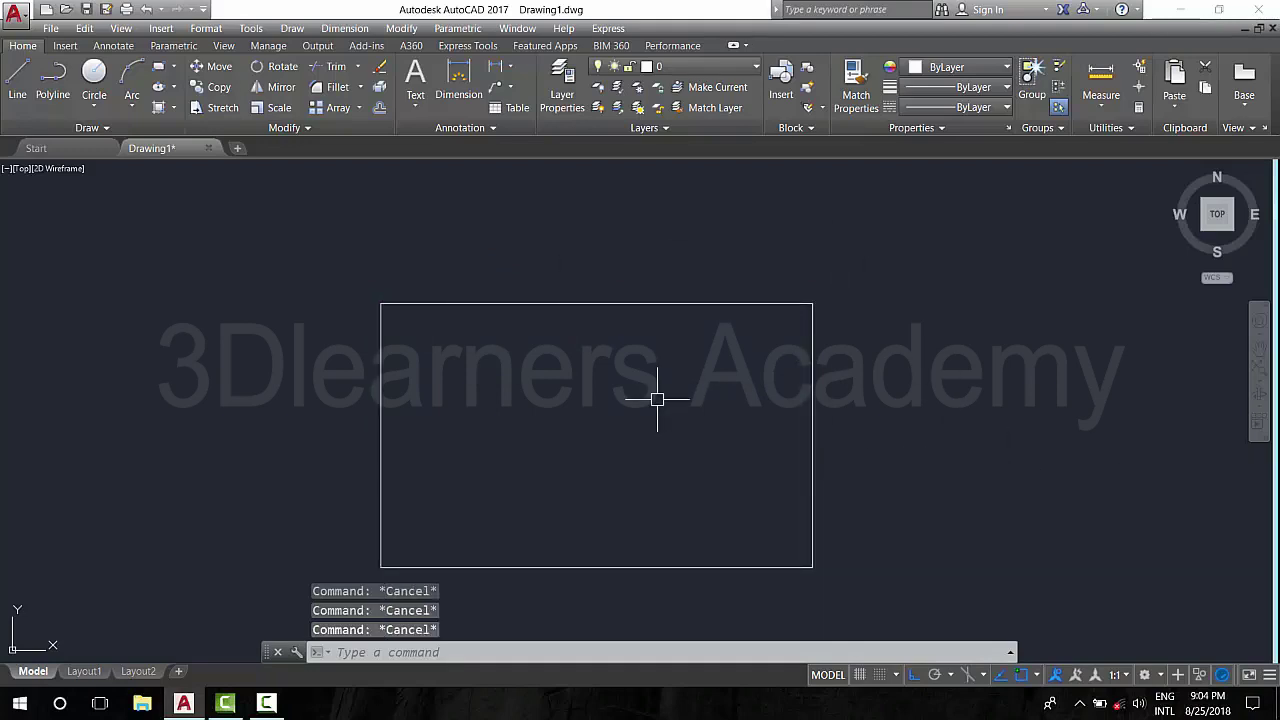
Pick all four rectangle edge lines with the Region tool, then select the result to verify it.
click(87, 127)
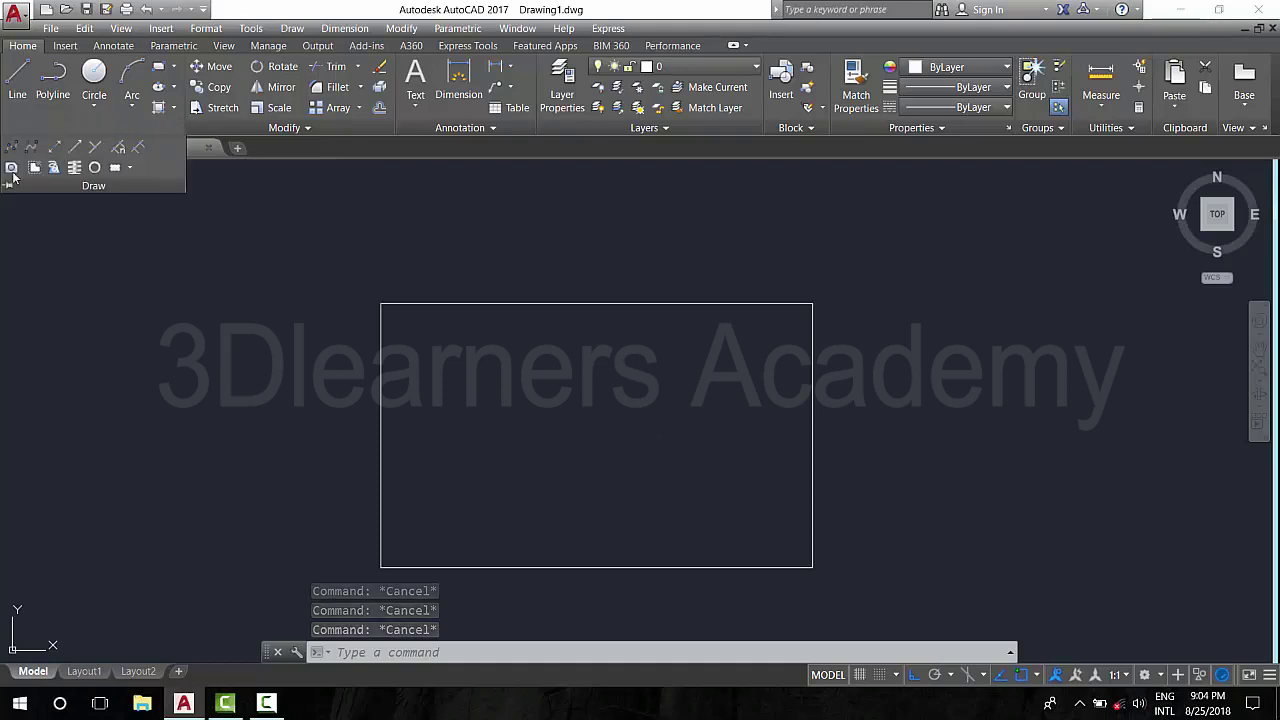
click(11, 169)
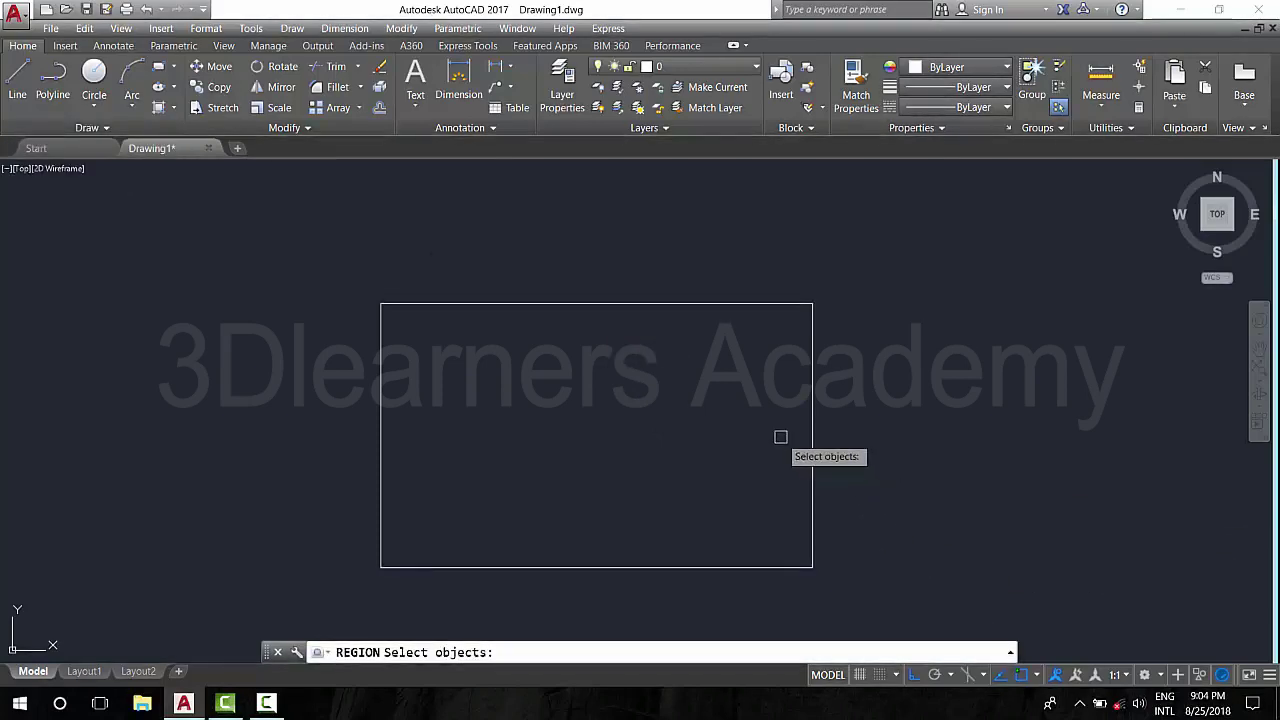
click(811, 432)
click(690, 304)
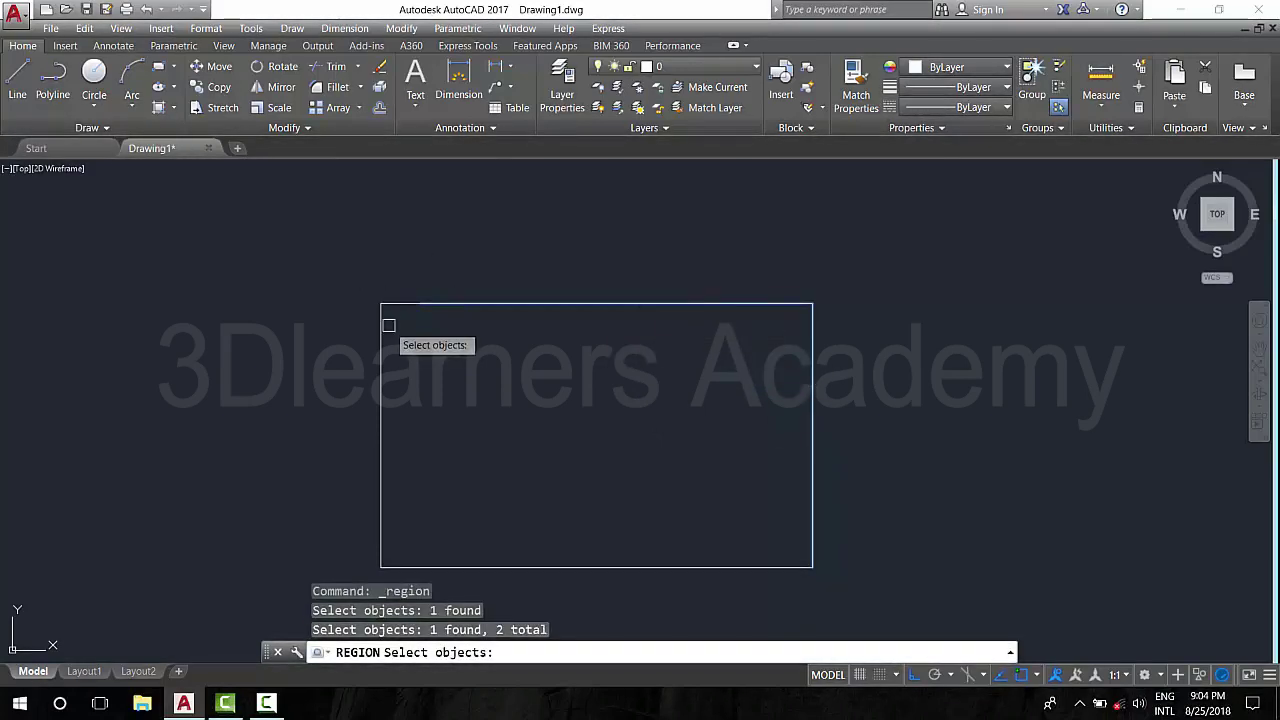
click(391, 304)
click(380, 326)
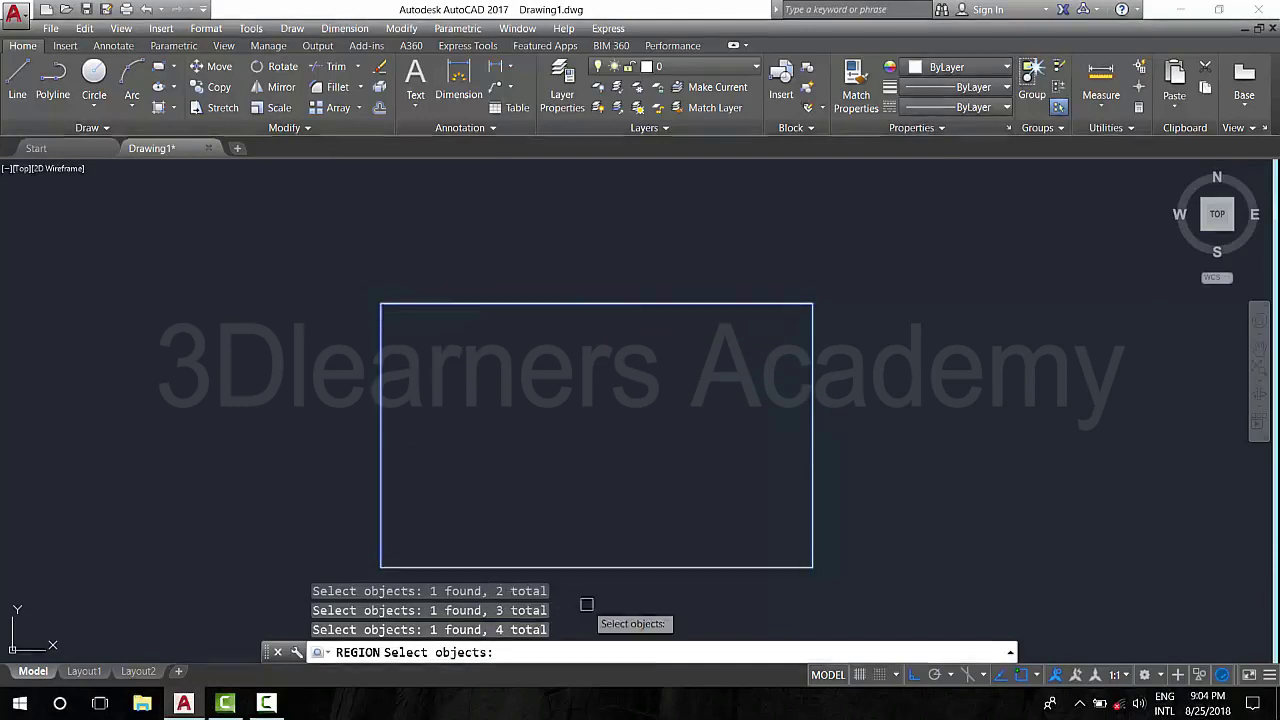
key(Return)
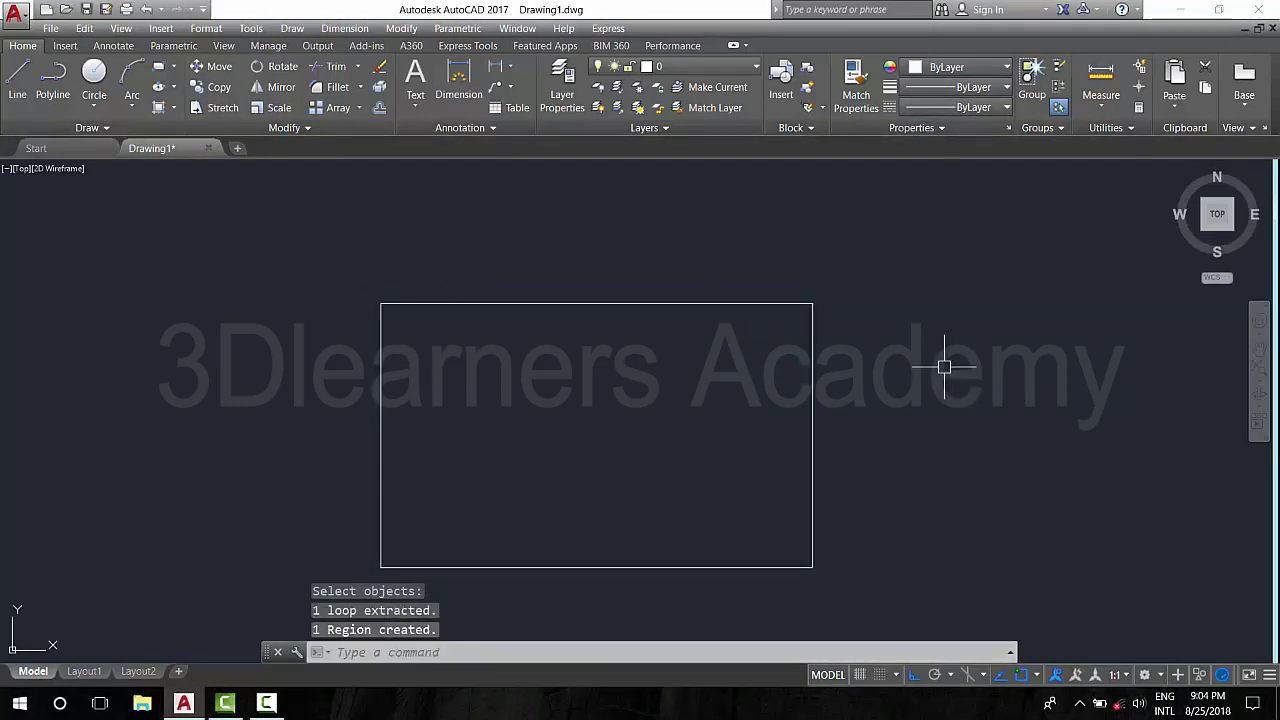
click(487, 304)
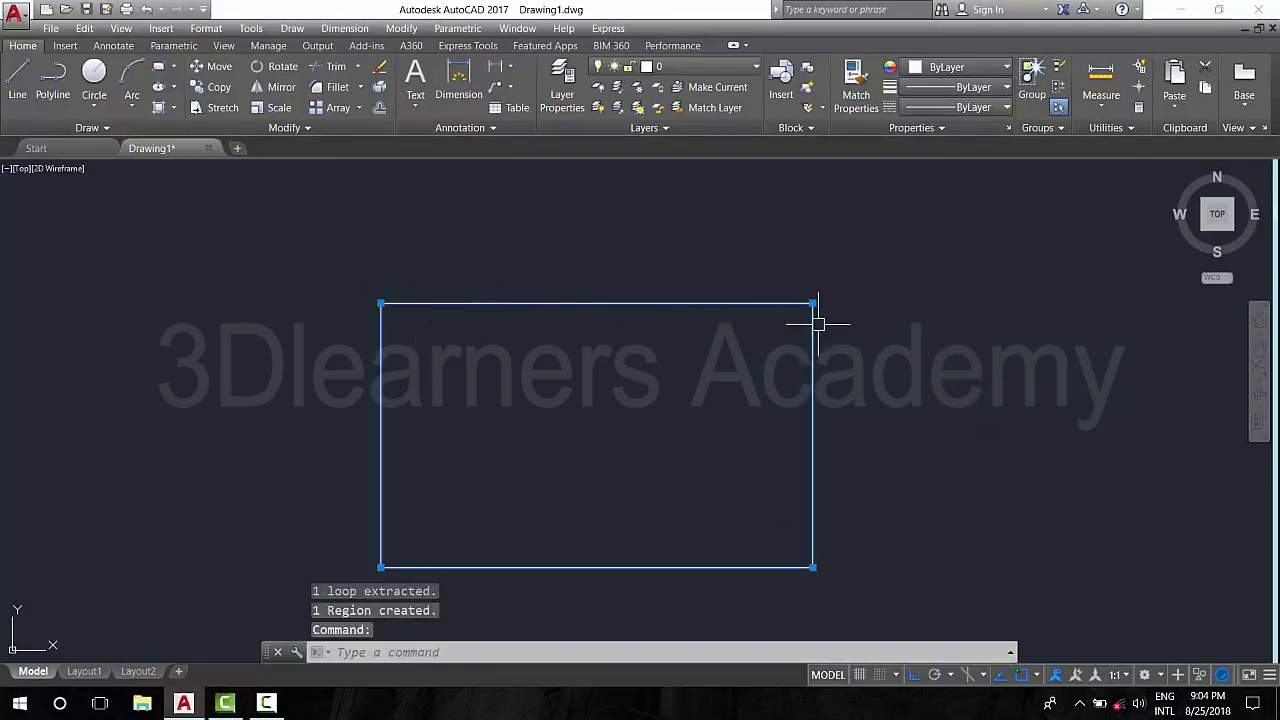
scroll(633, 431, down, 2)
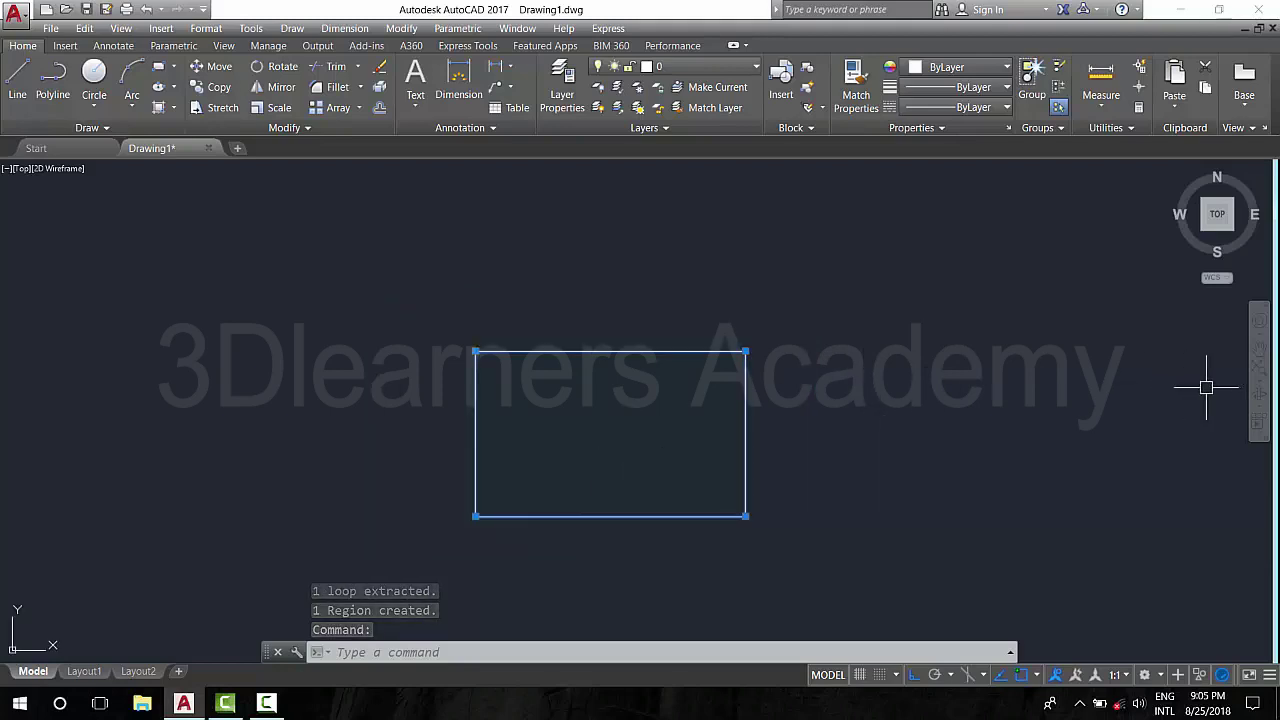
key(Escape)
key(Escape)
key(Escape)
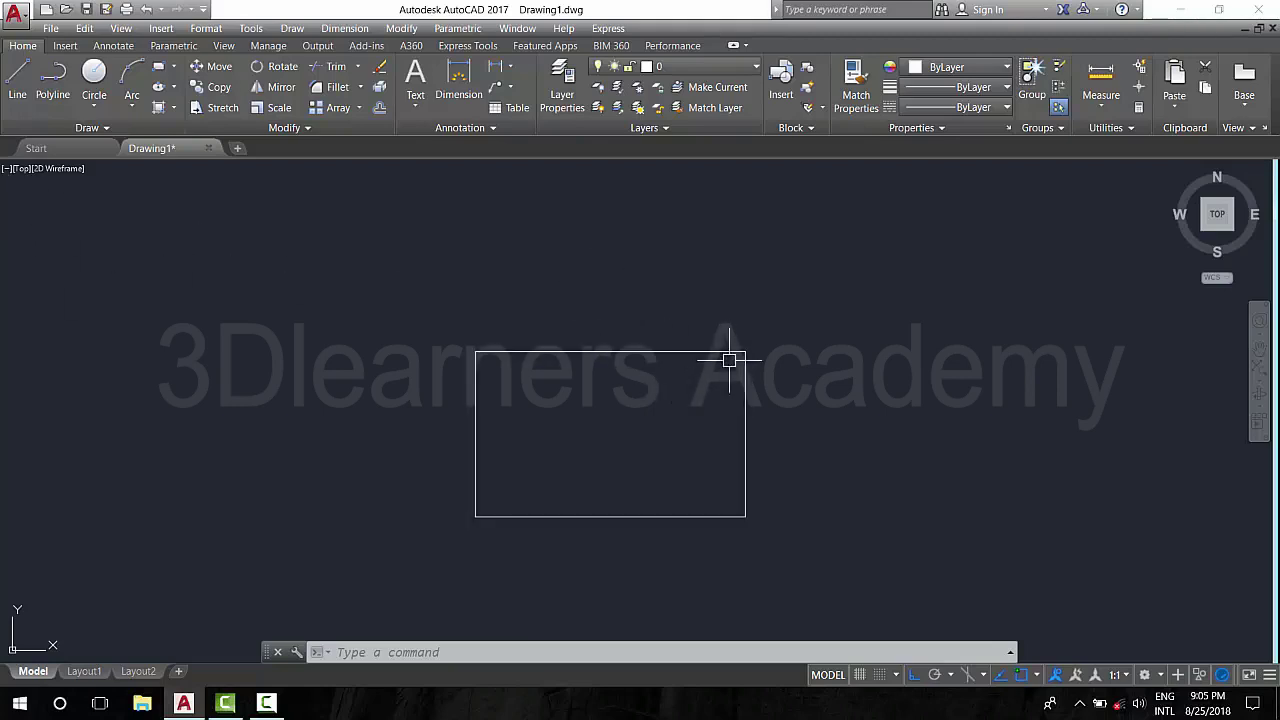
Window-select the rectangle region, erase it with E, and expand the Draw panel's extra tools.
click(783, 418)
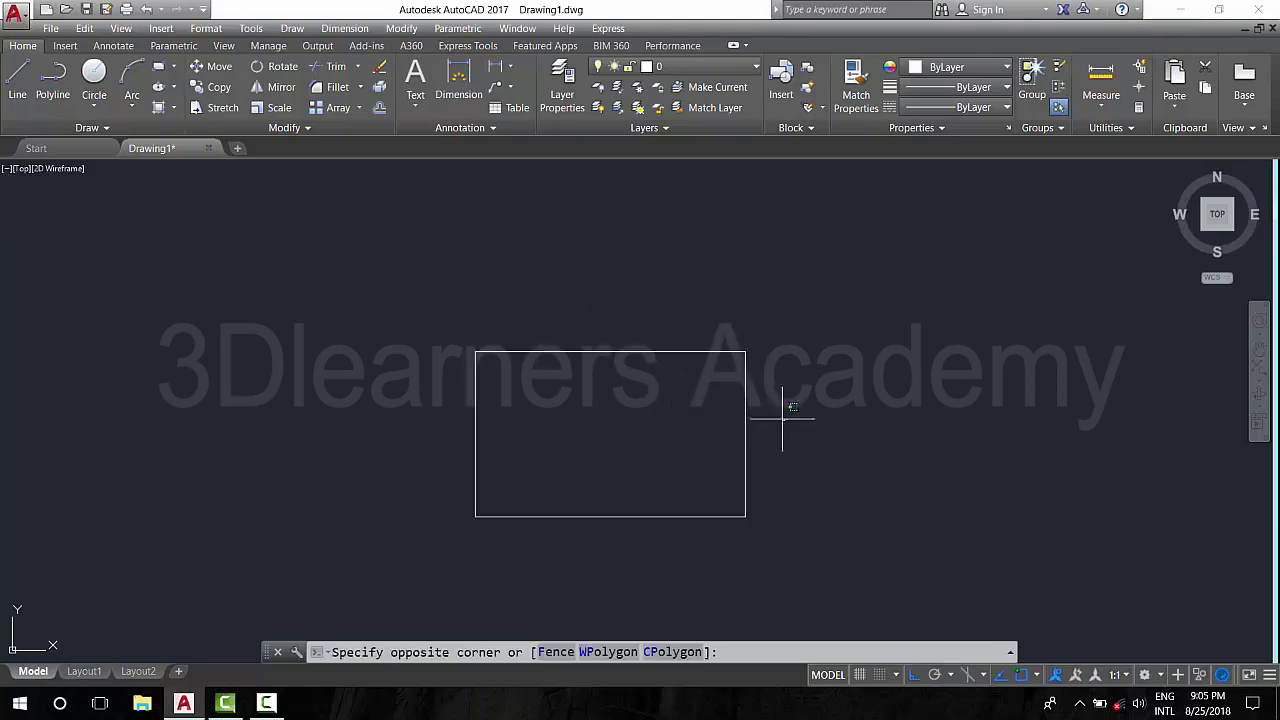
click(362, 251)
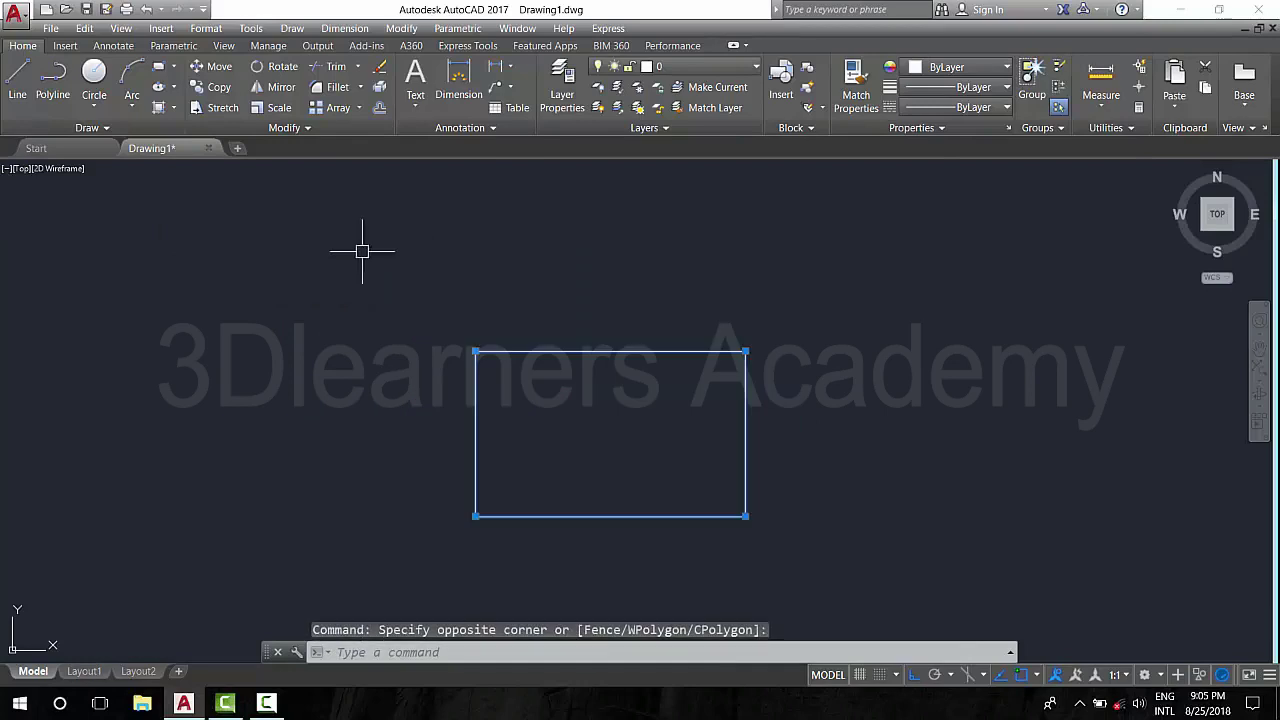
click(84, 128)
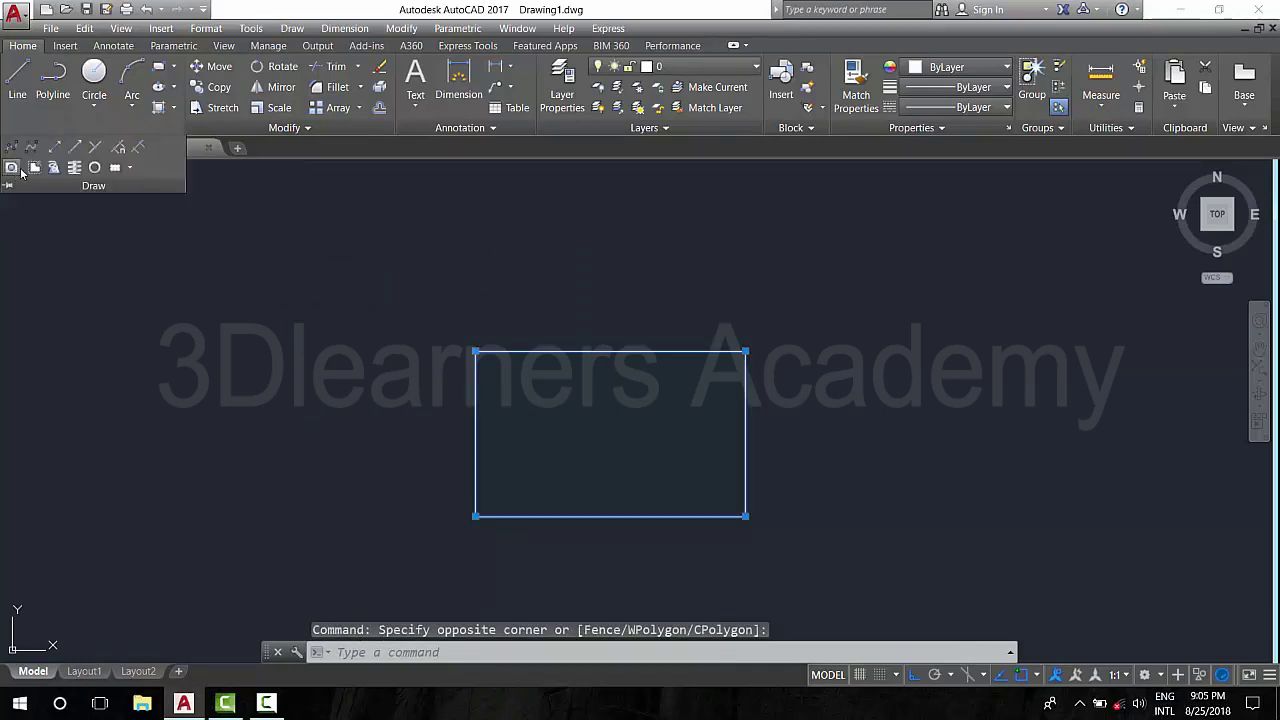
key(Escape)
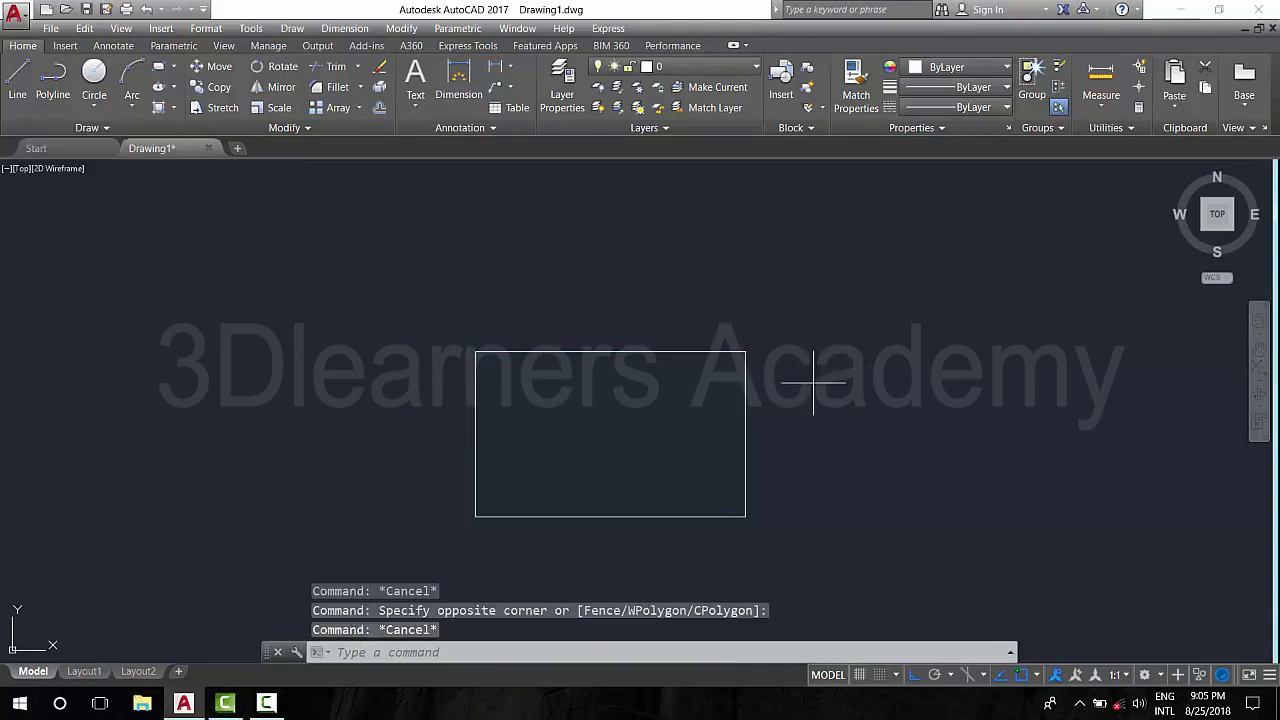
click(813, 382)
click(302, 278)
text(e)
key(Return)
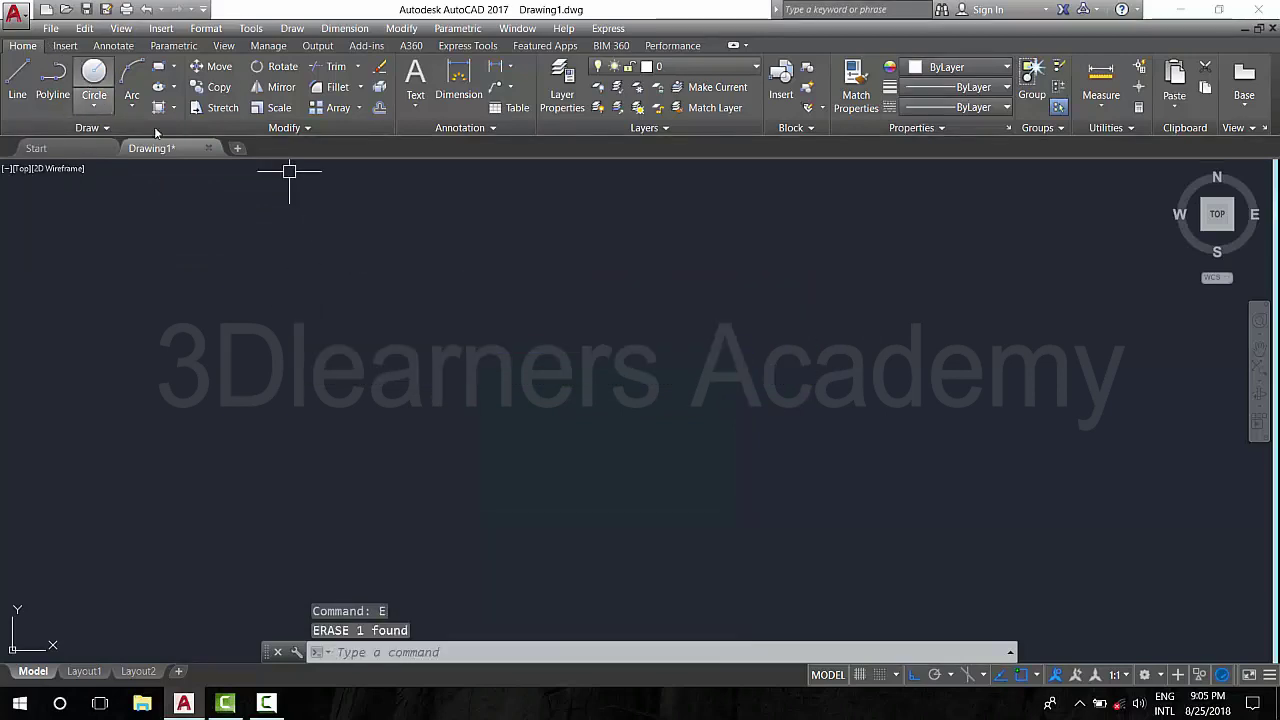
click(89, 127)
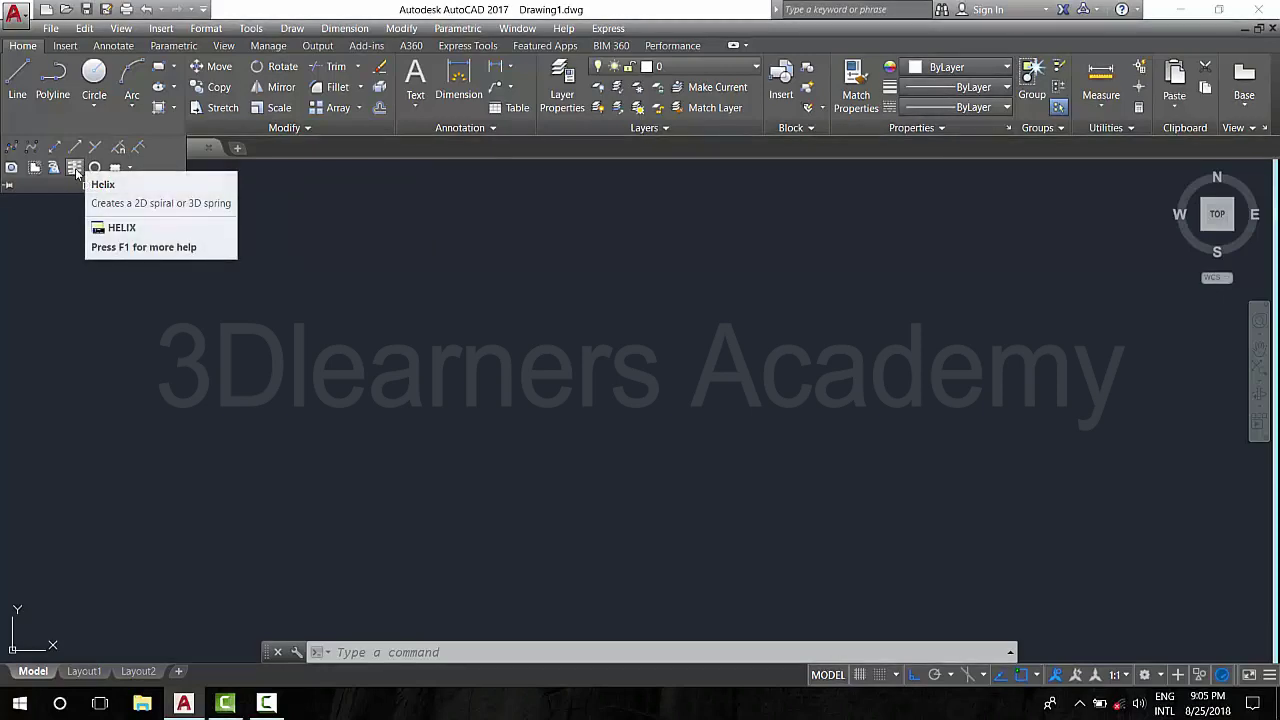
mouse_move(75, 168)
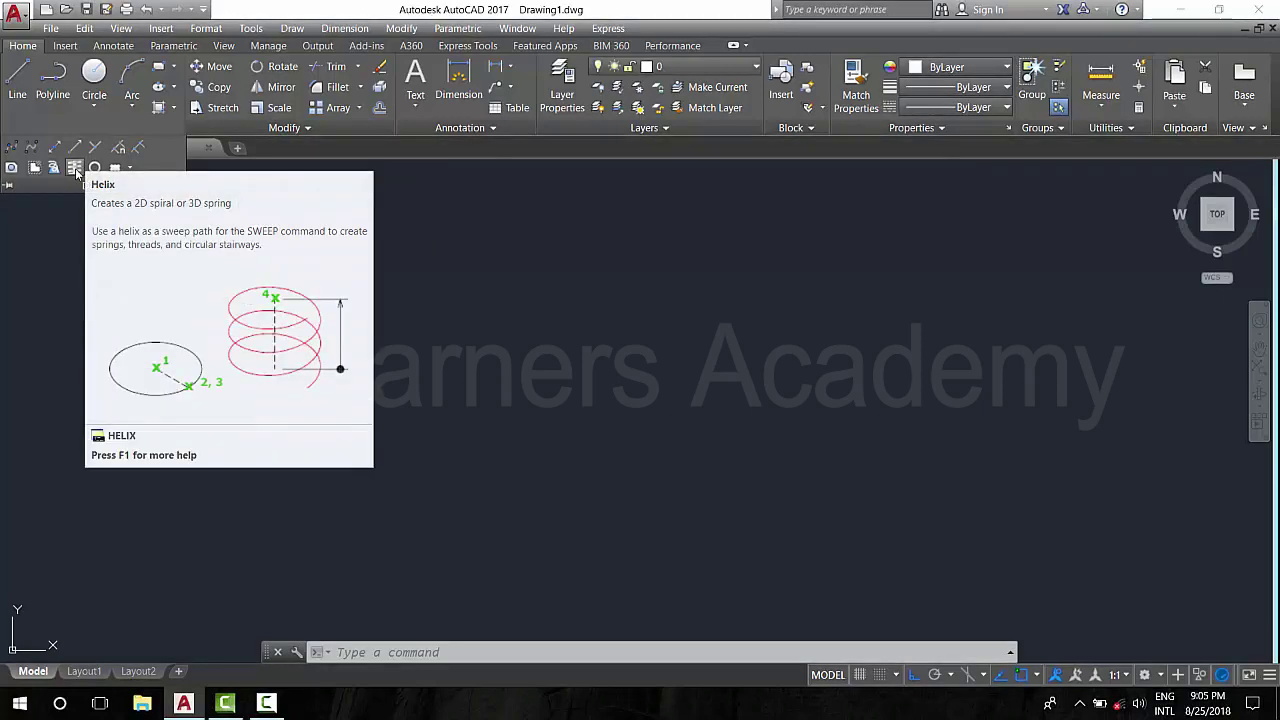
Draw a circle near the middle of the drawing, then start the Helix command from the Draw panel.
click(75, 168)
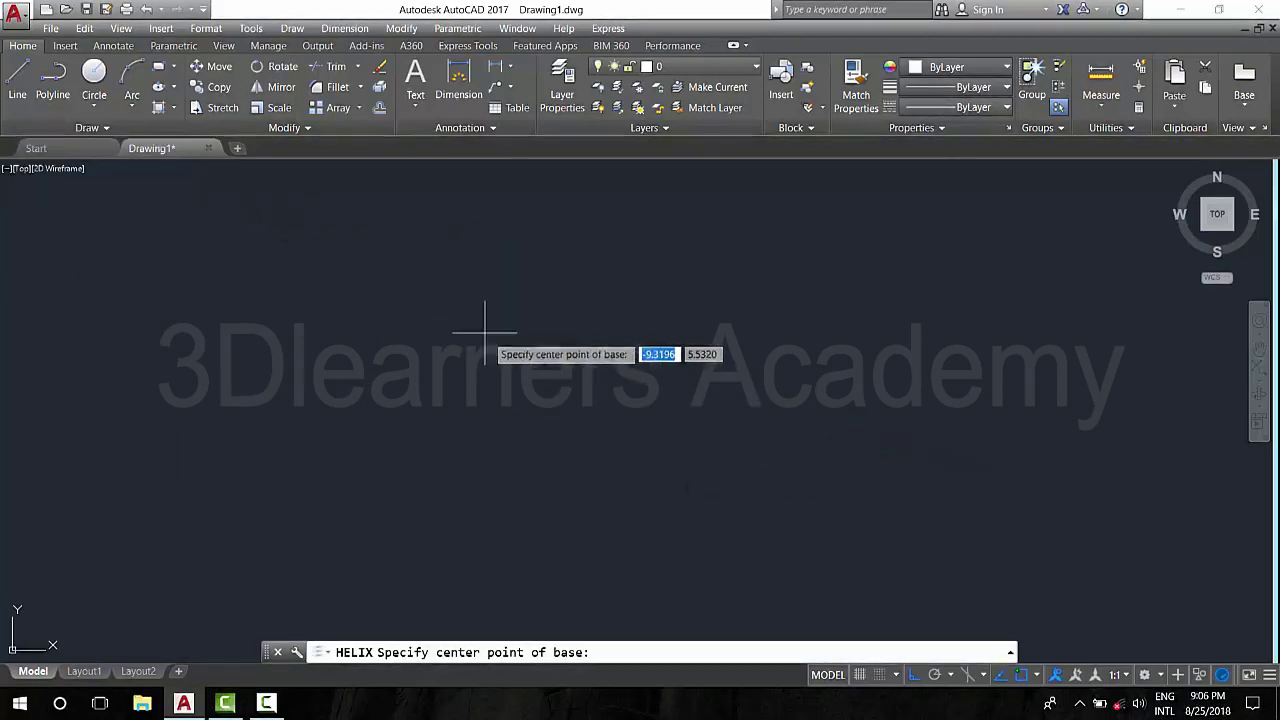
key(Escape)
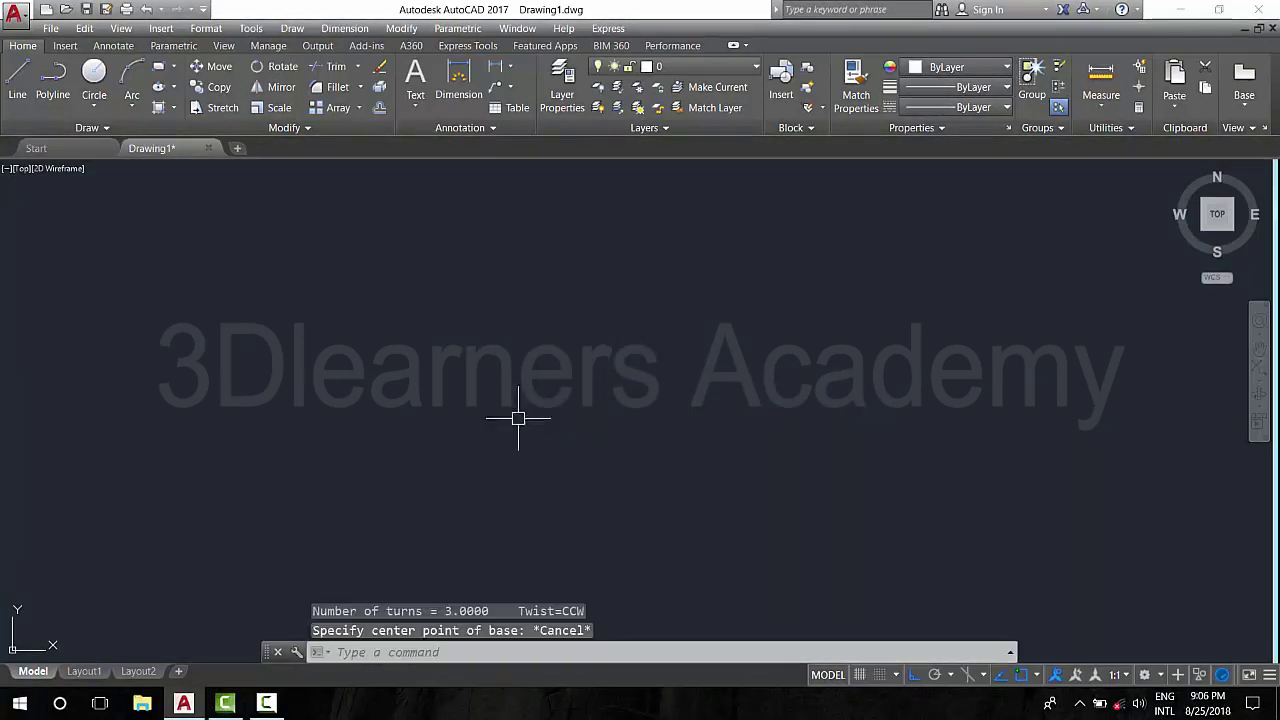
click(94, 80)
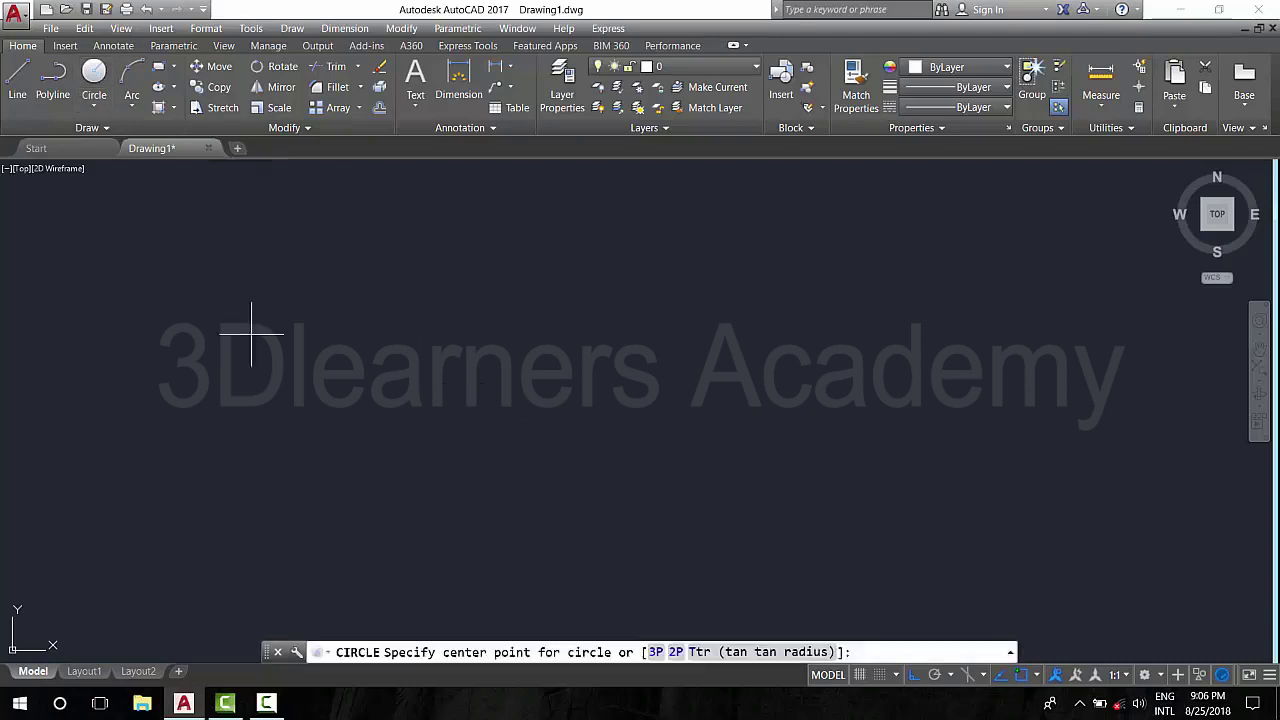
click(565, 454)
click(667, 430)
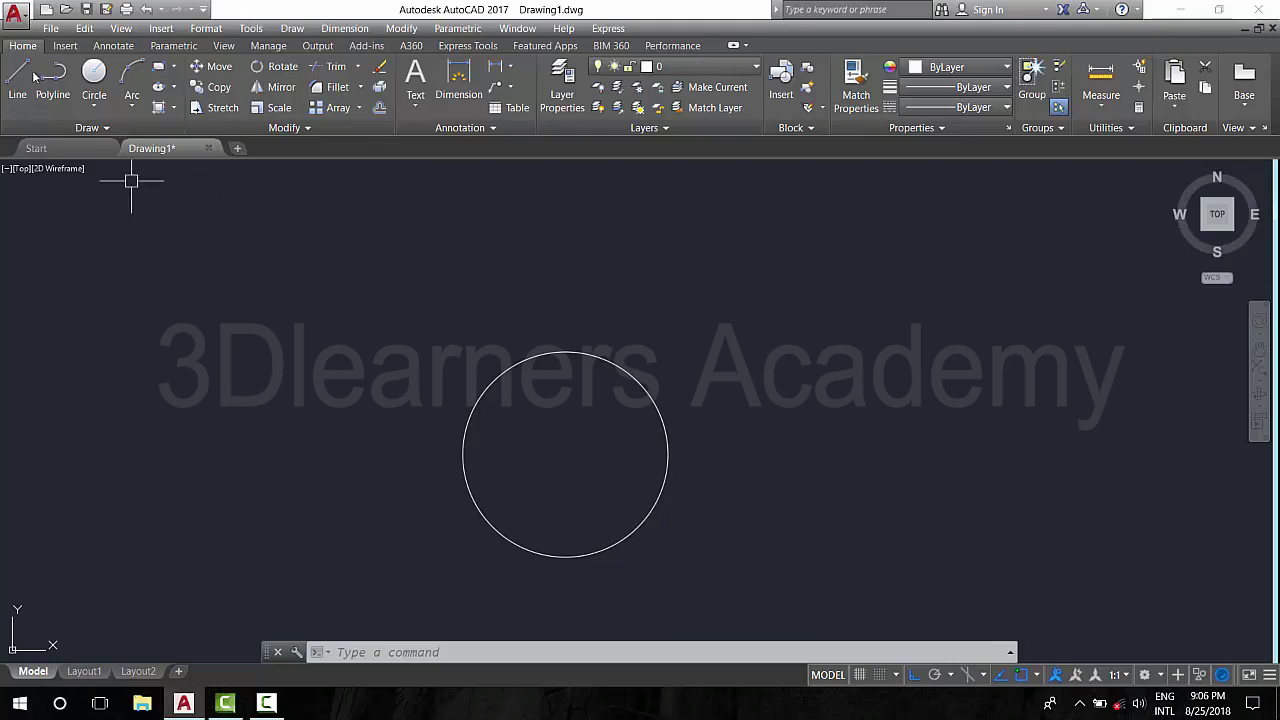
click(90, 128)
click(74, 168)
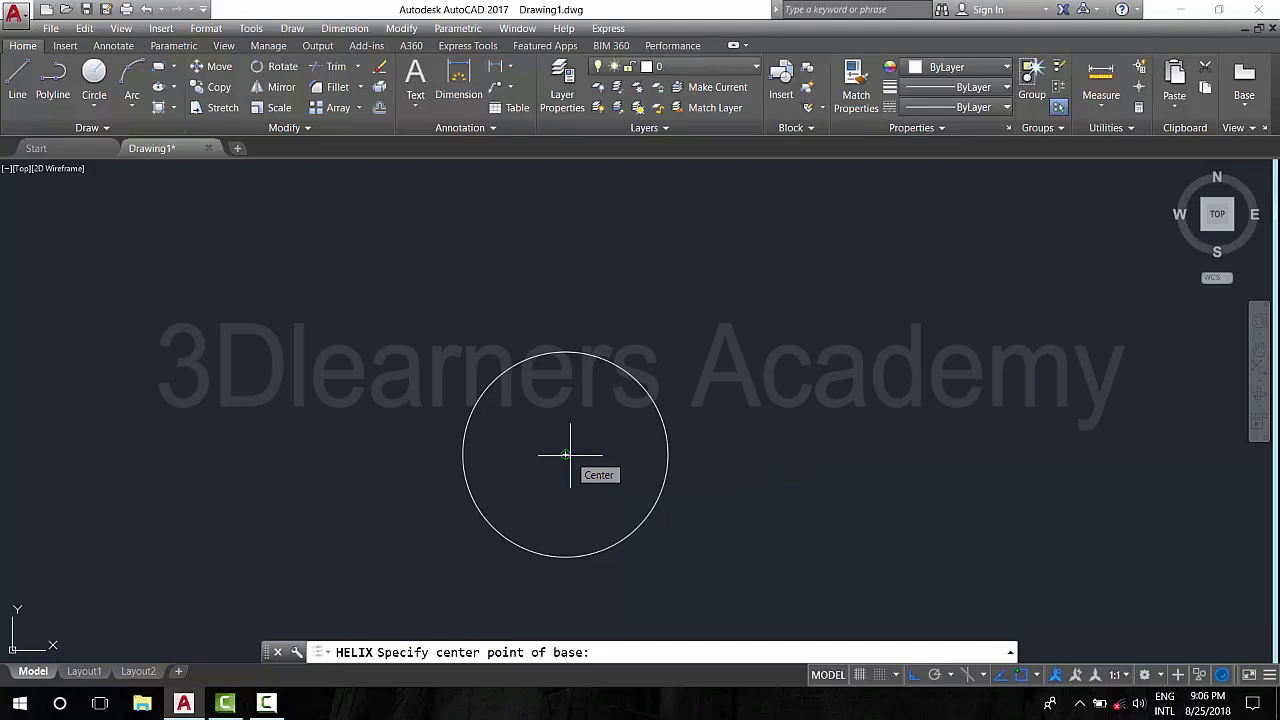
Snap the helix base centre and base radius to the circle and accept the top radius.
click(569, 455)
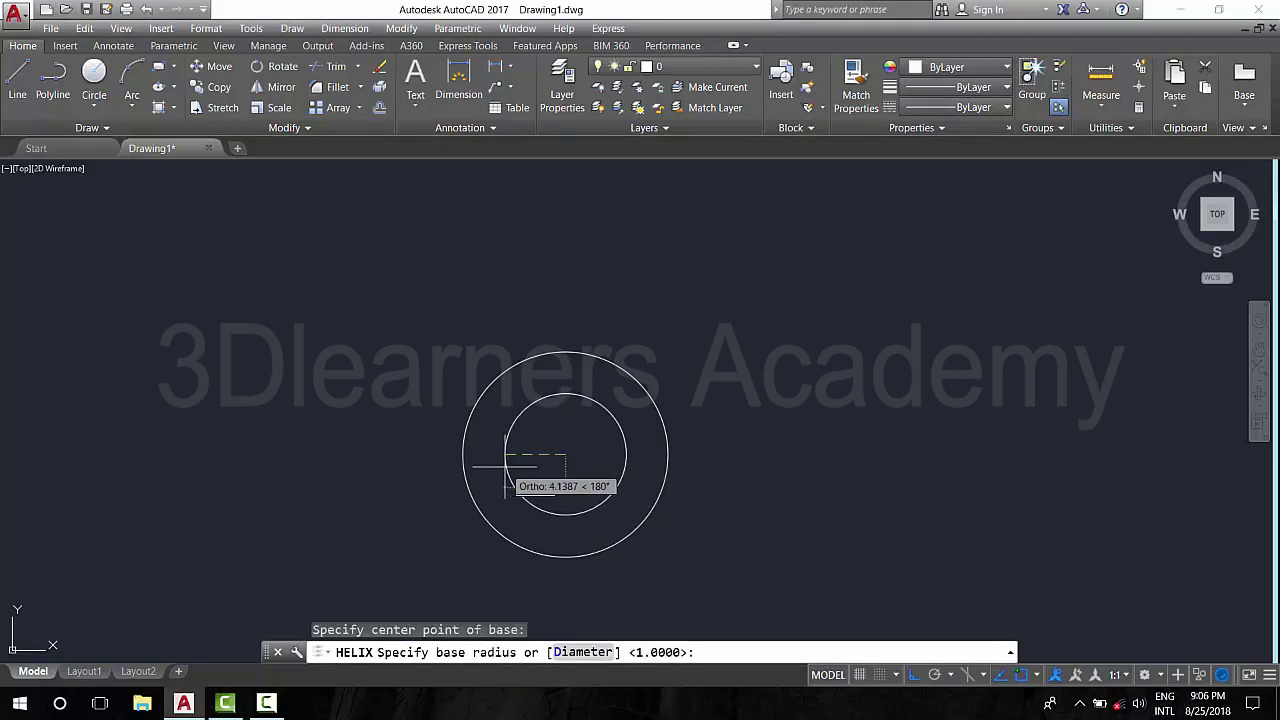
click(668, 454)
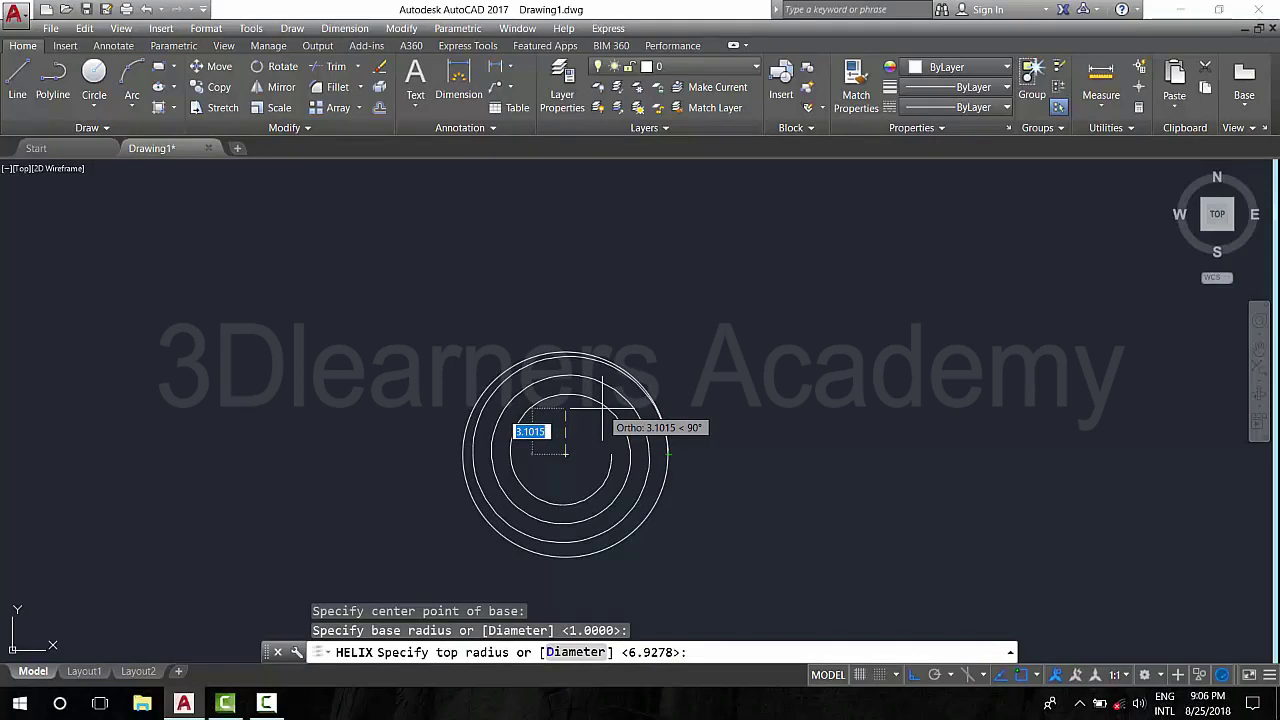
click(602, 408)
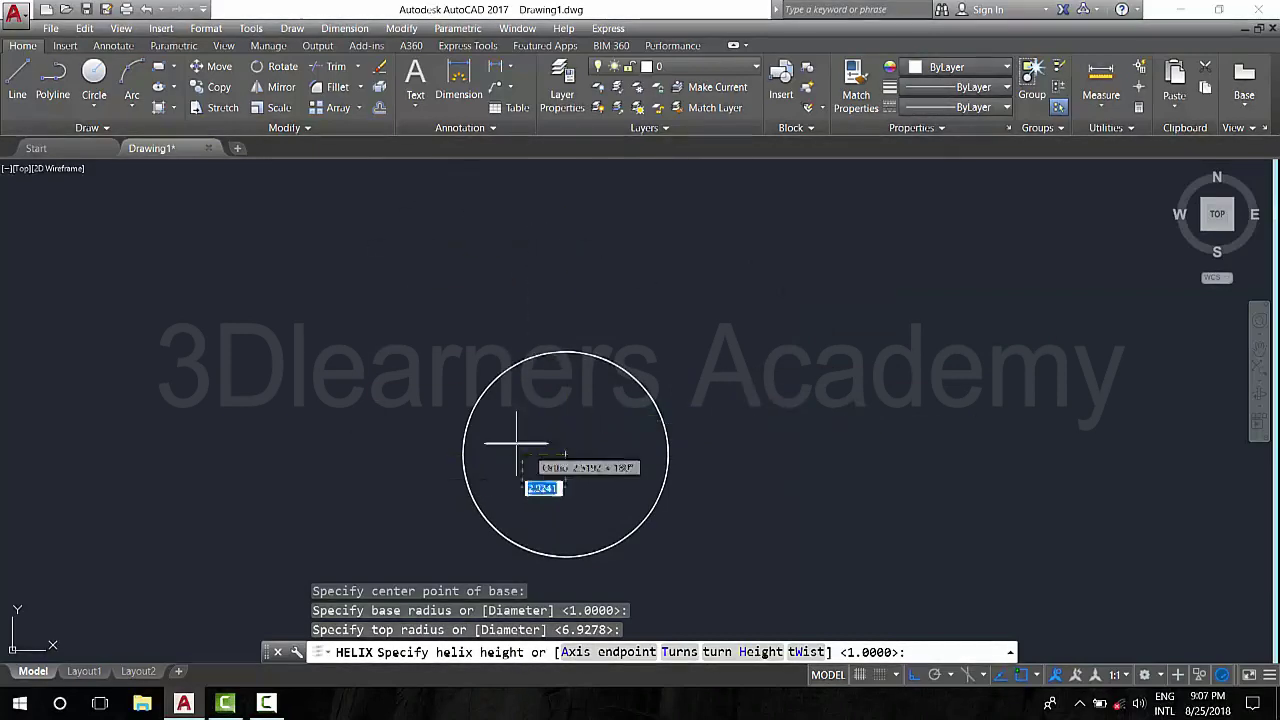
mouse_move(1200, 182)
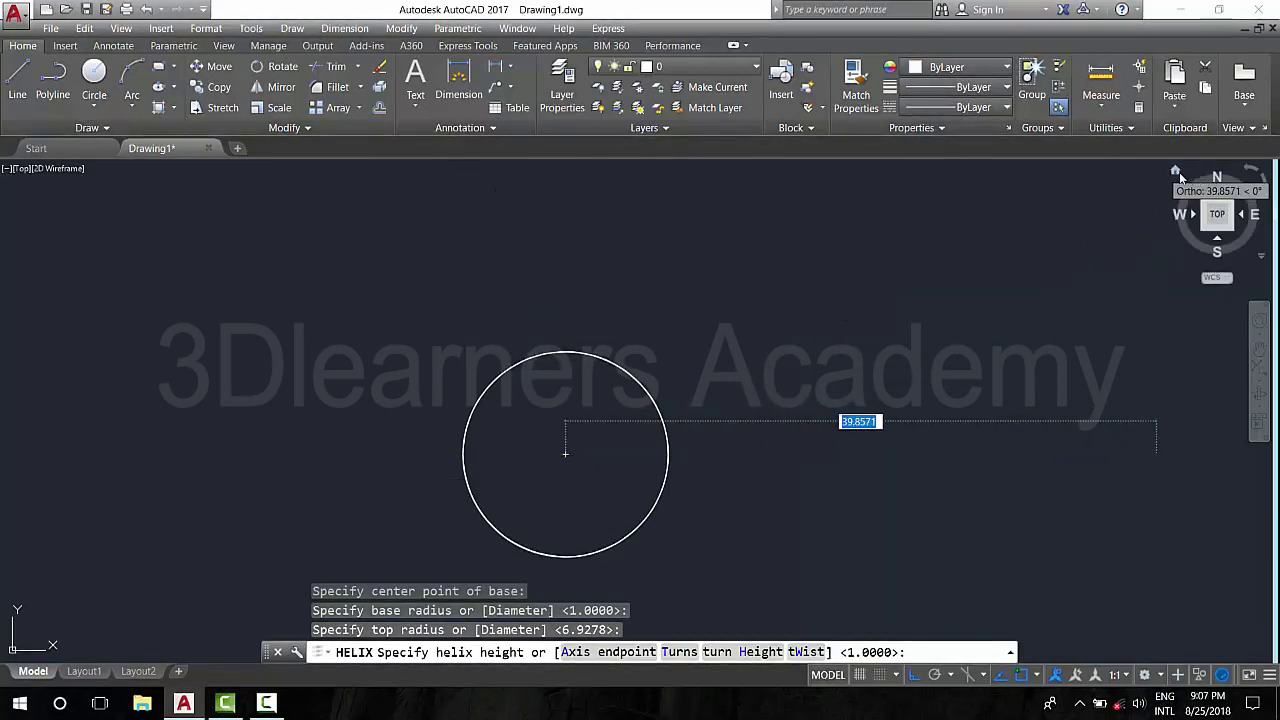
View the helix from the 3D Home view, pan to recentre, cancel it, and return to Top view.
click(1177, 171)
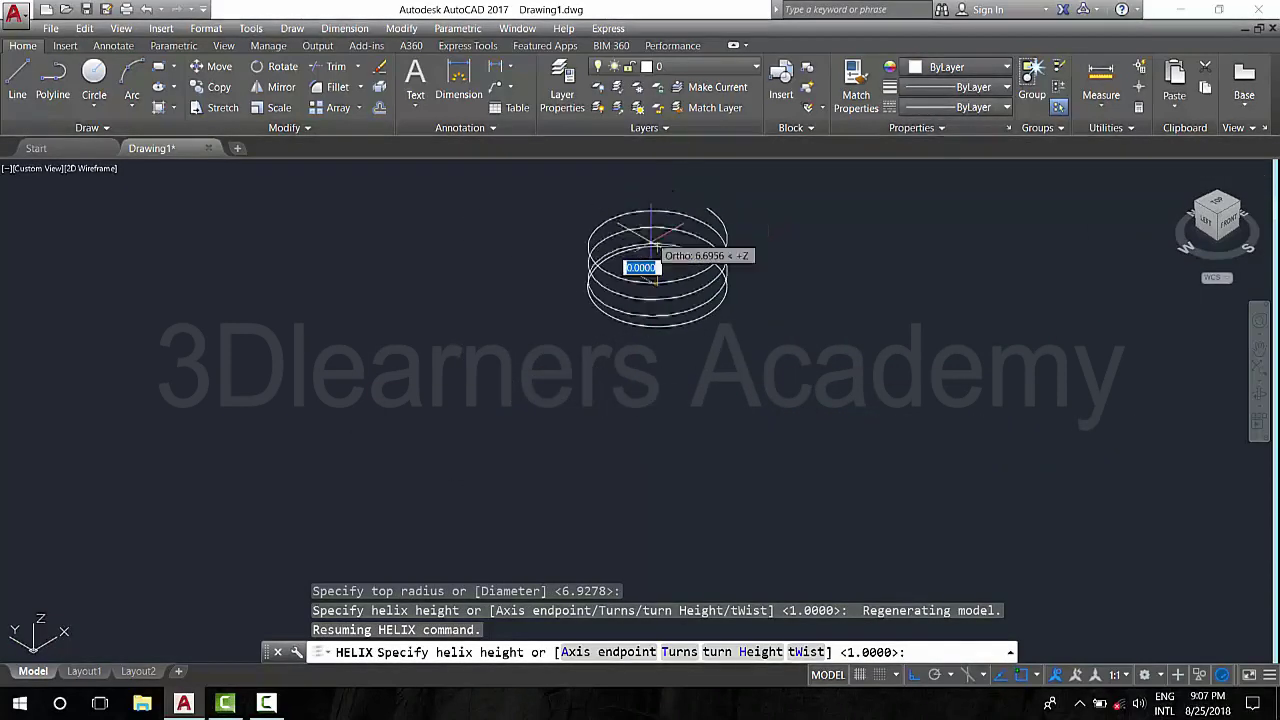
click(1260, 349)
mouse_move(854, 357)
mouse_down()
mouse_move(811, 489)
mouse_move(894, 400)
mouse_up()
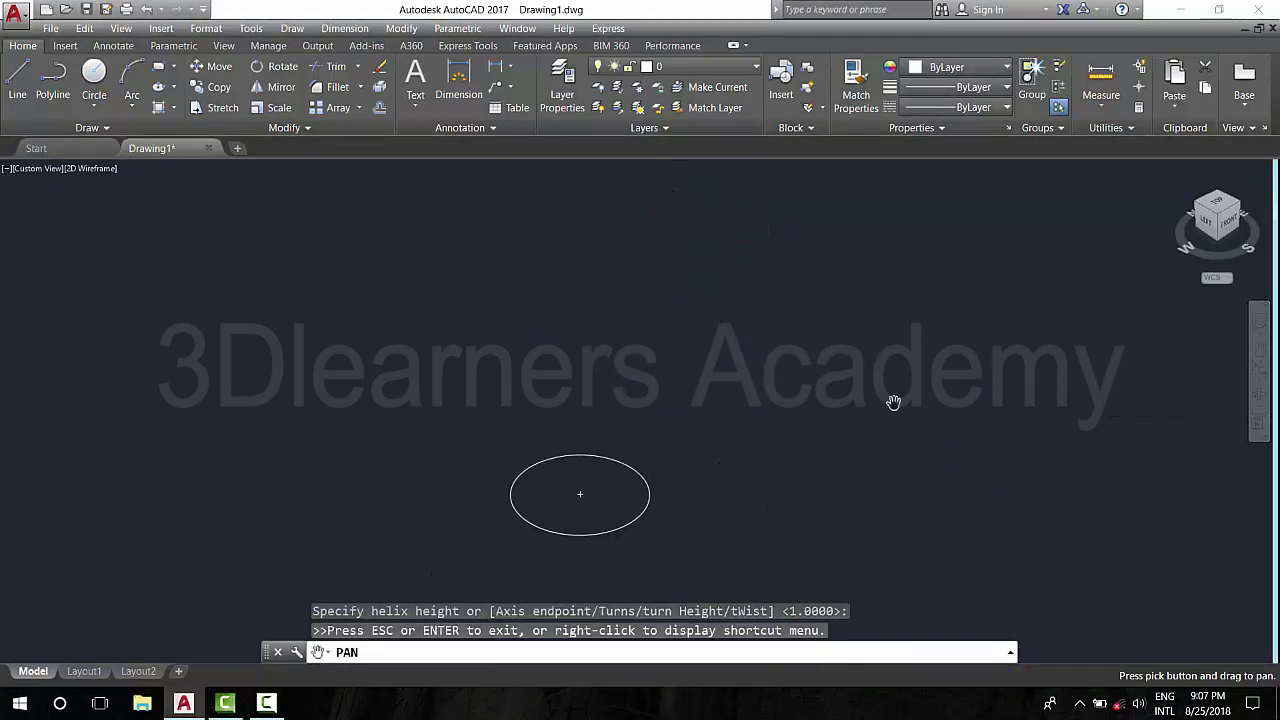
key(Escape)
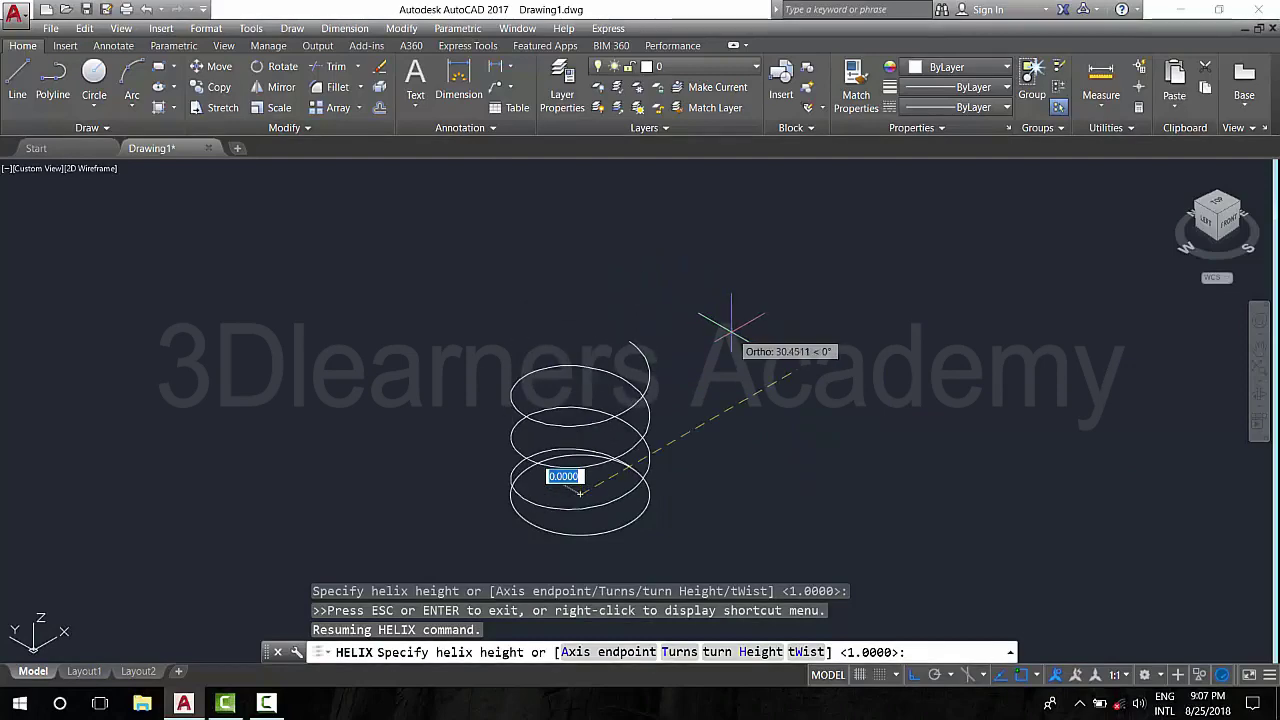
key(Escape)
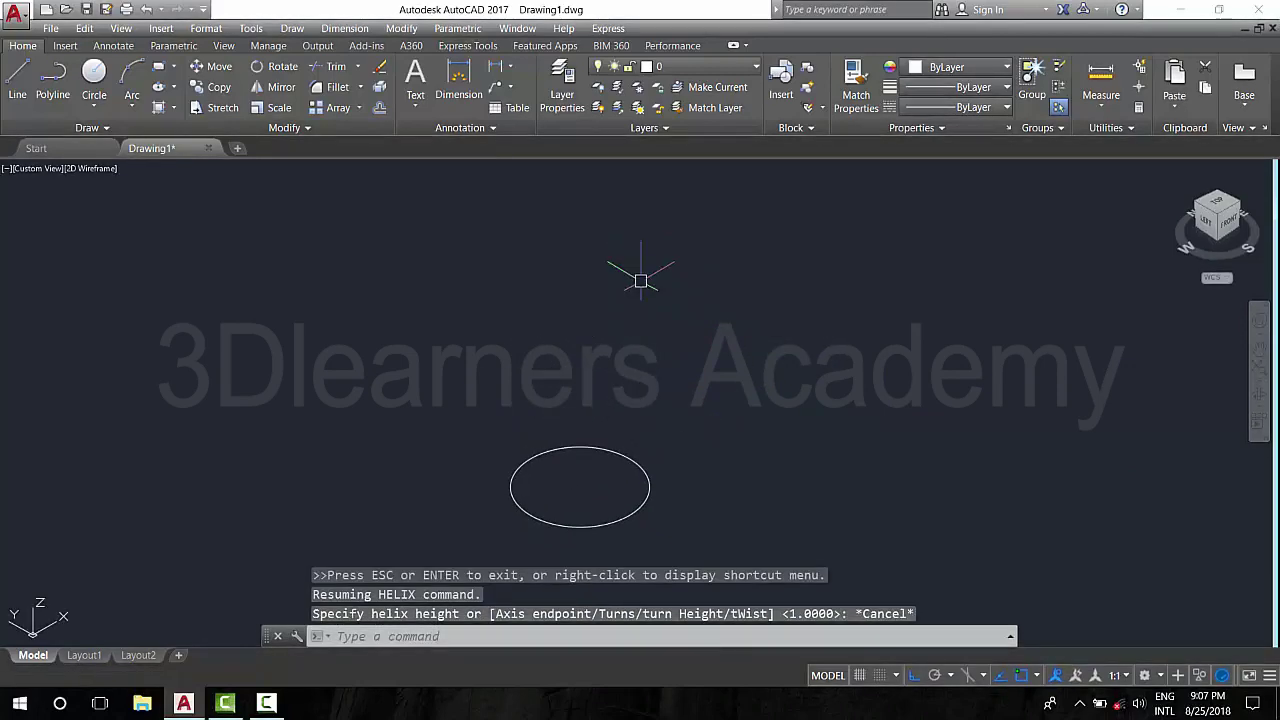
click(1222, 207)
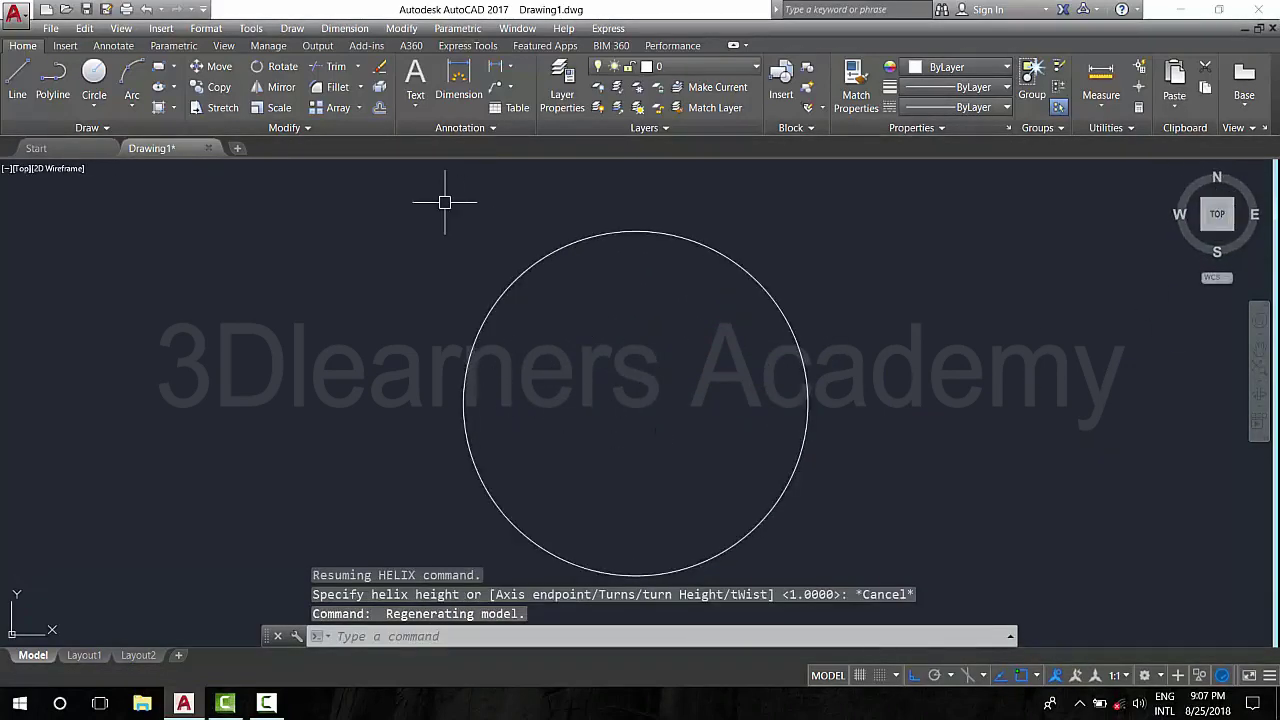
Select the circle and erase it with E.
click(789, 337)
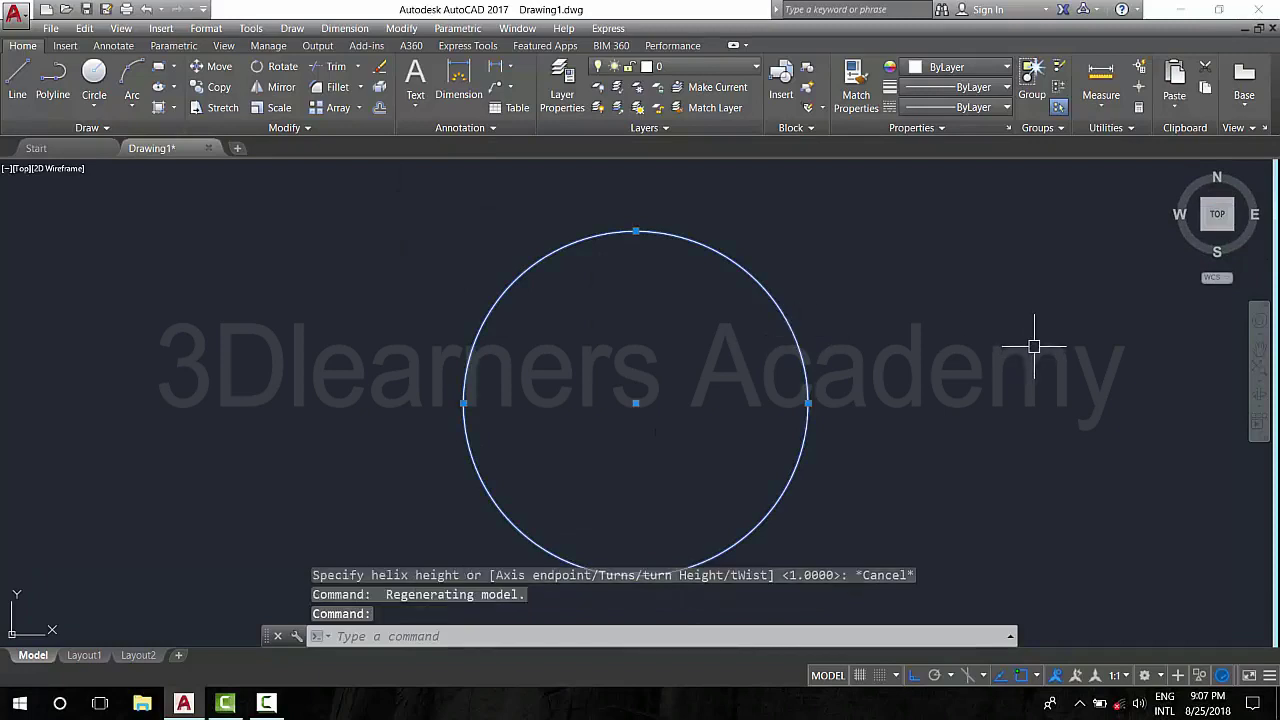
text(E)
key(Return)
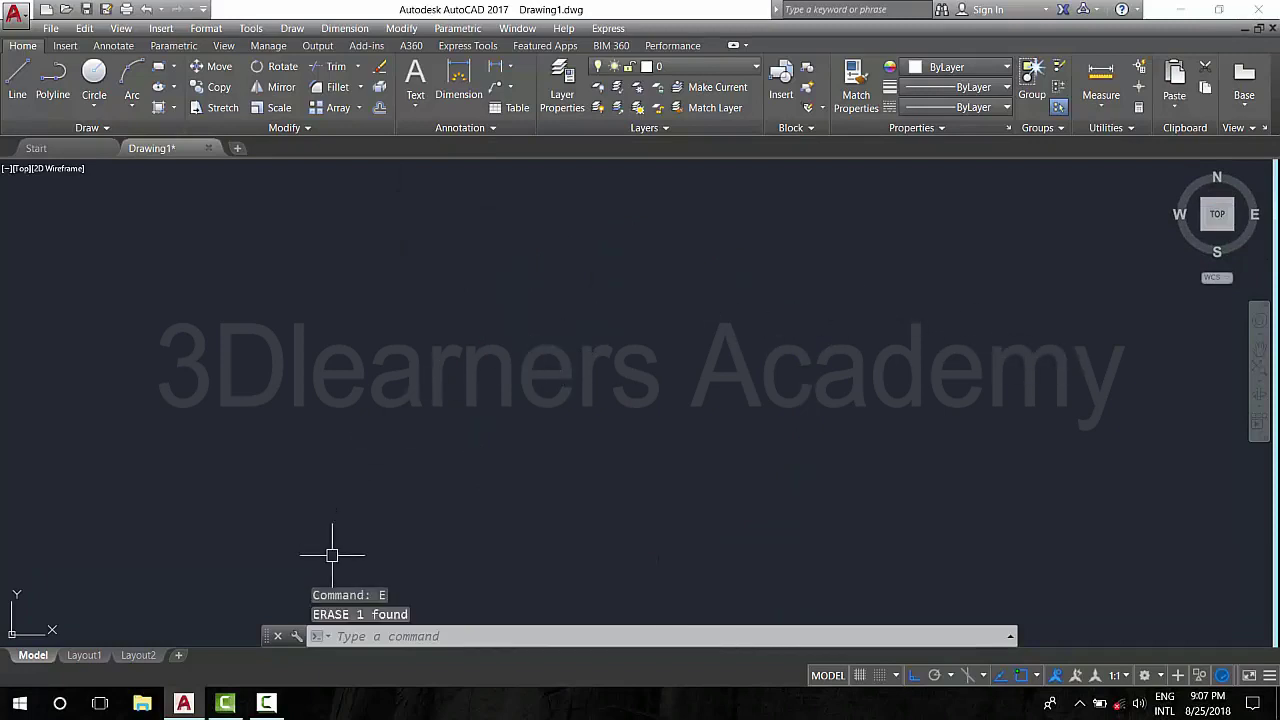